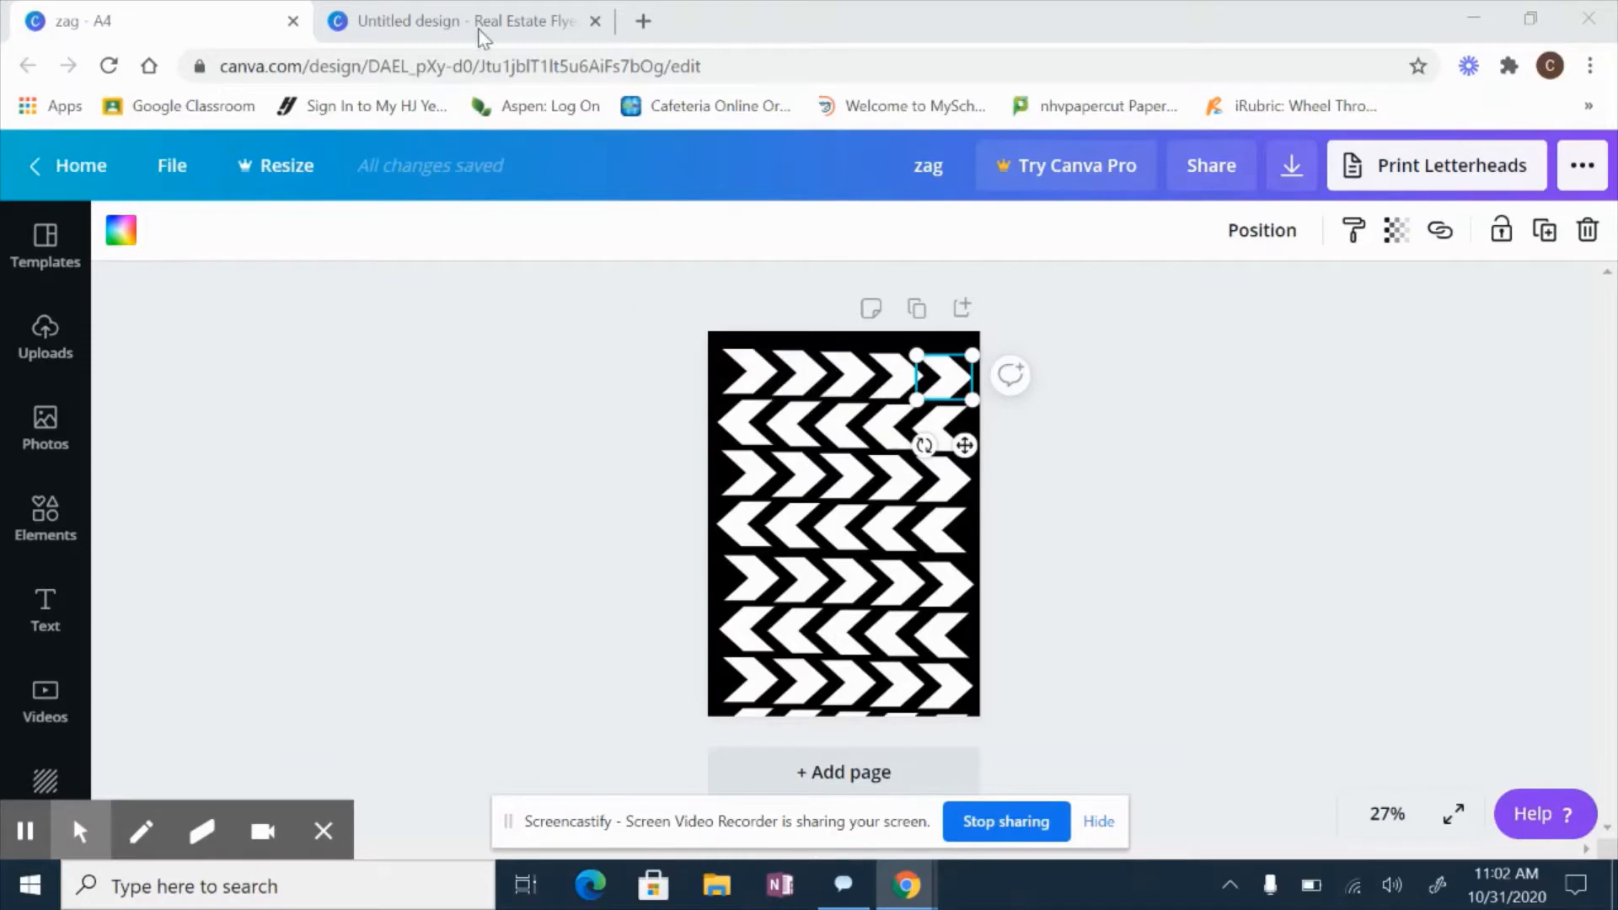
left_click(645, 21)
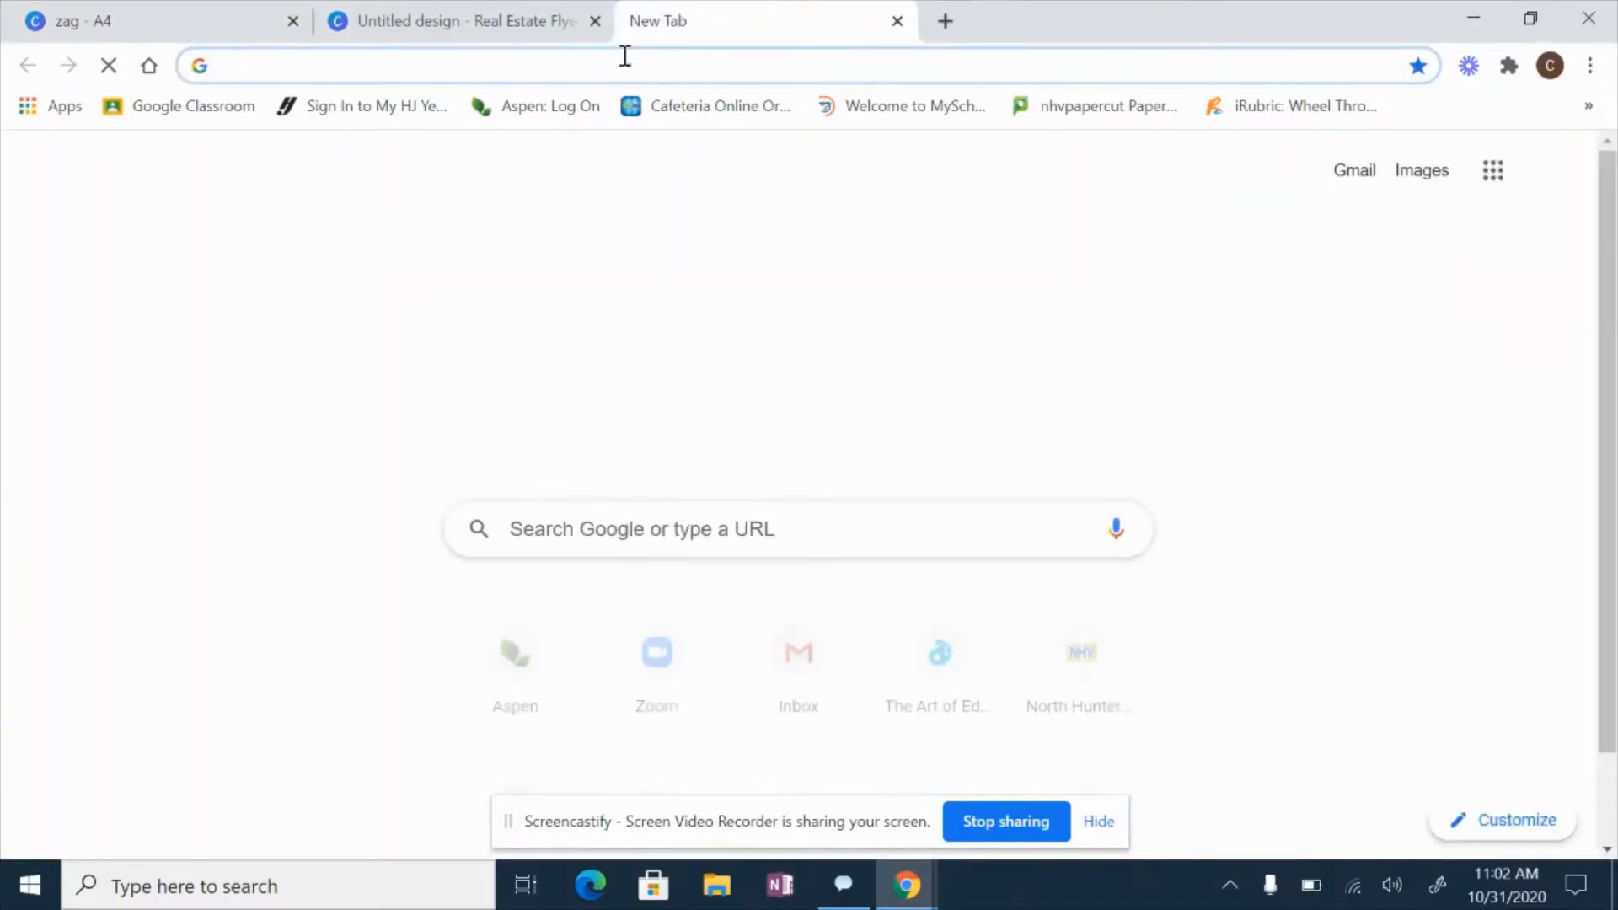
type("www.")
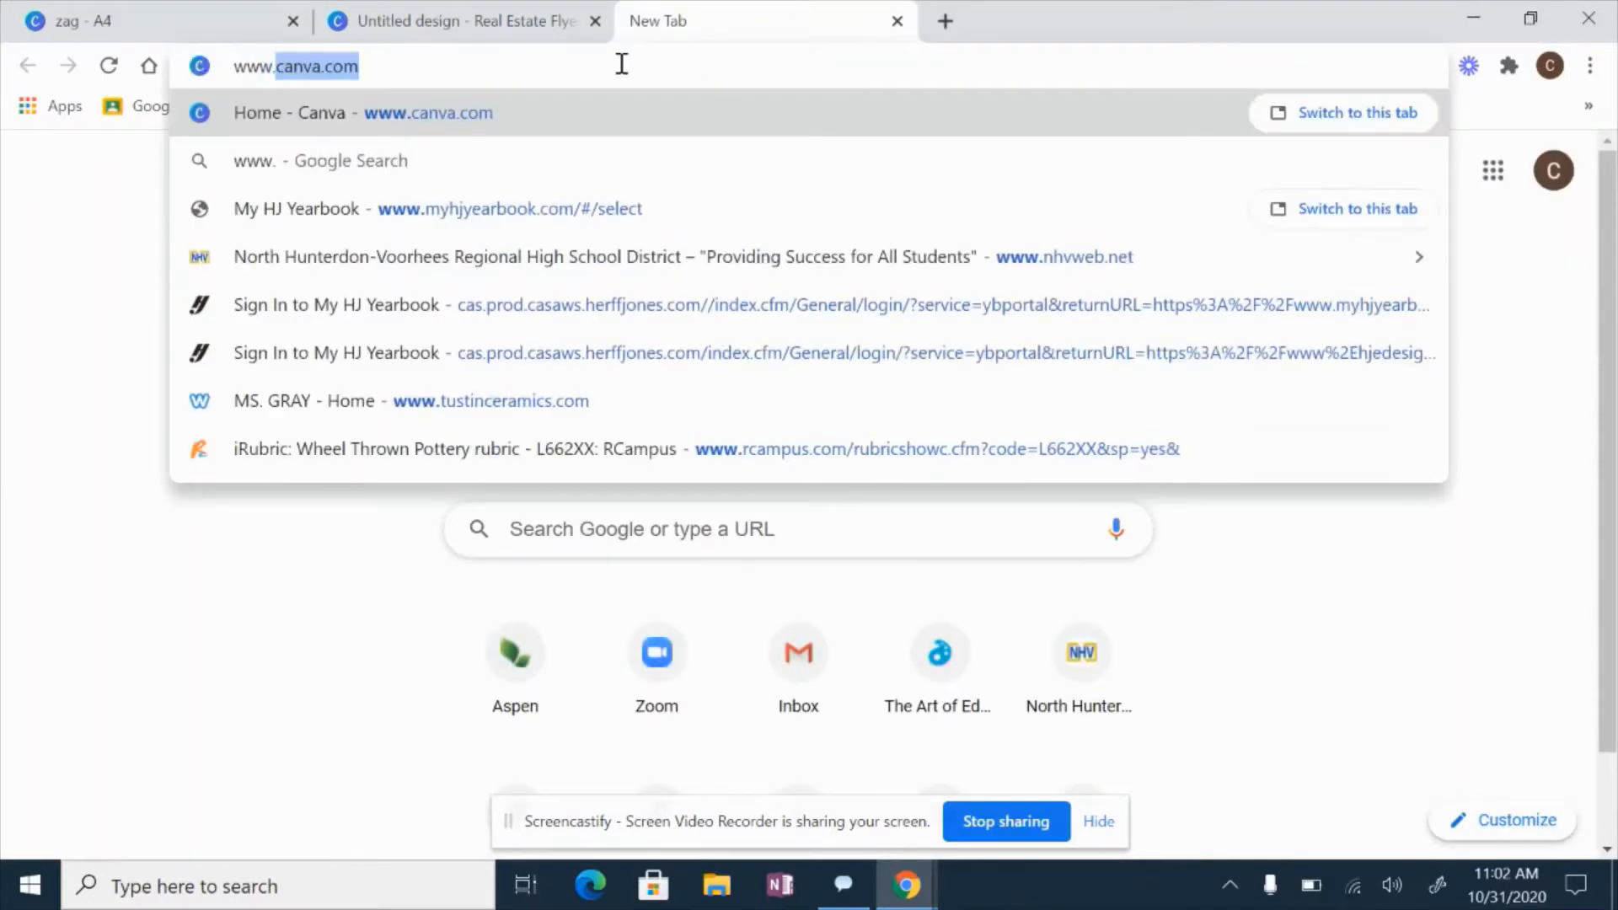
type("canva")
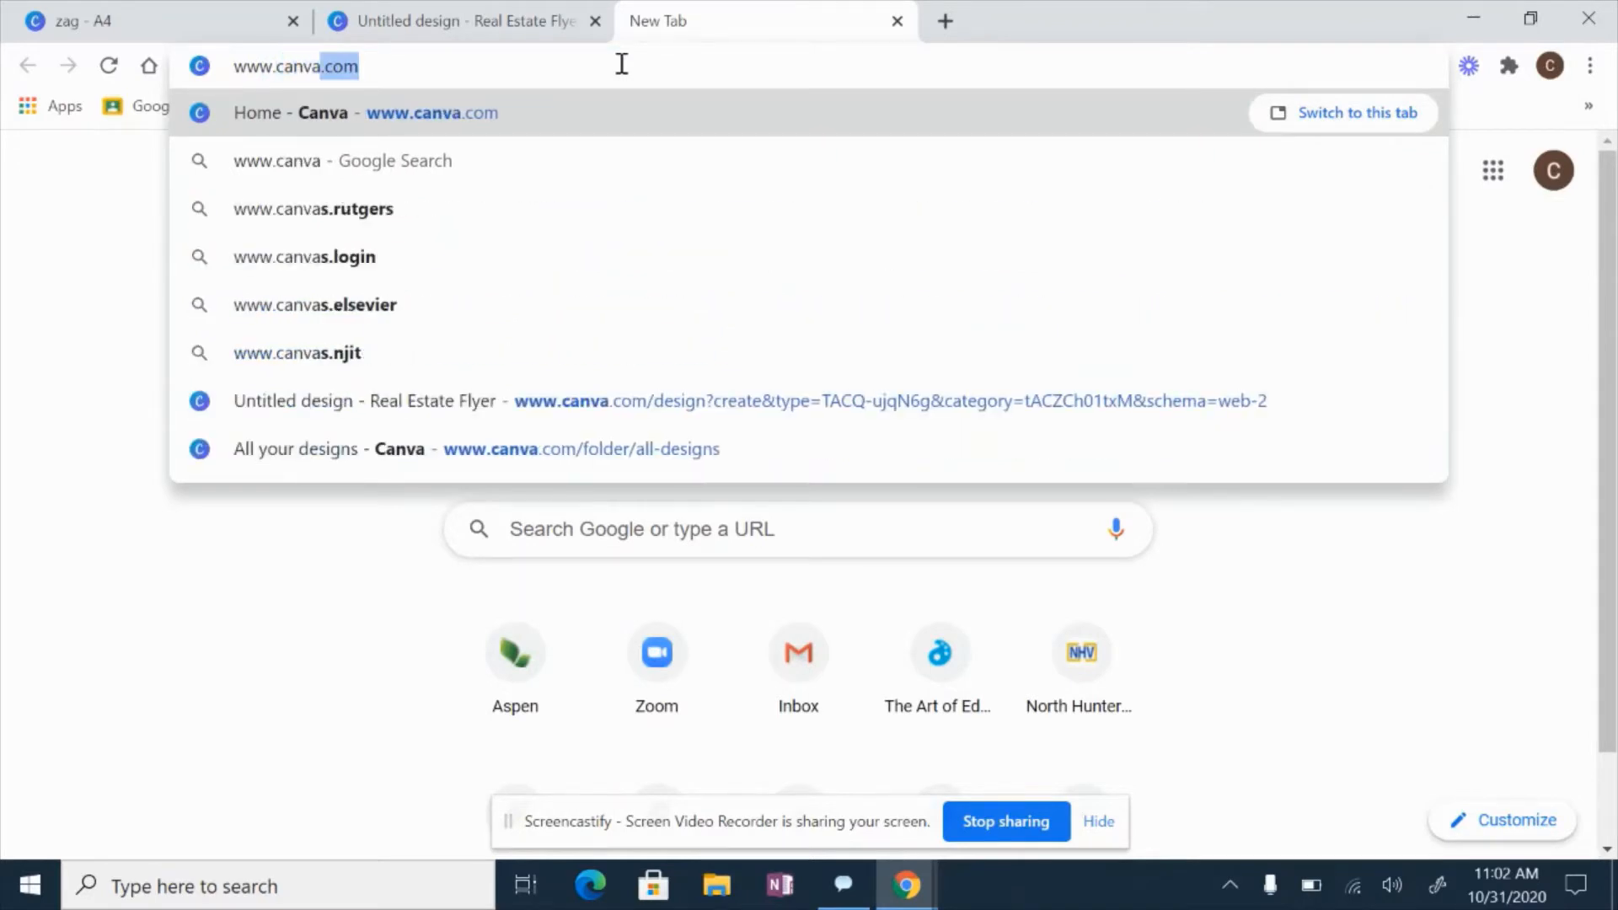
type(".com")
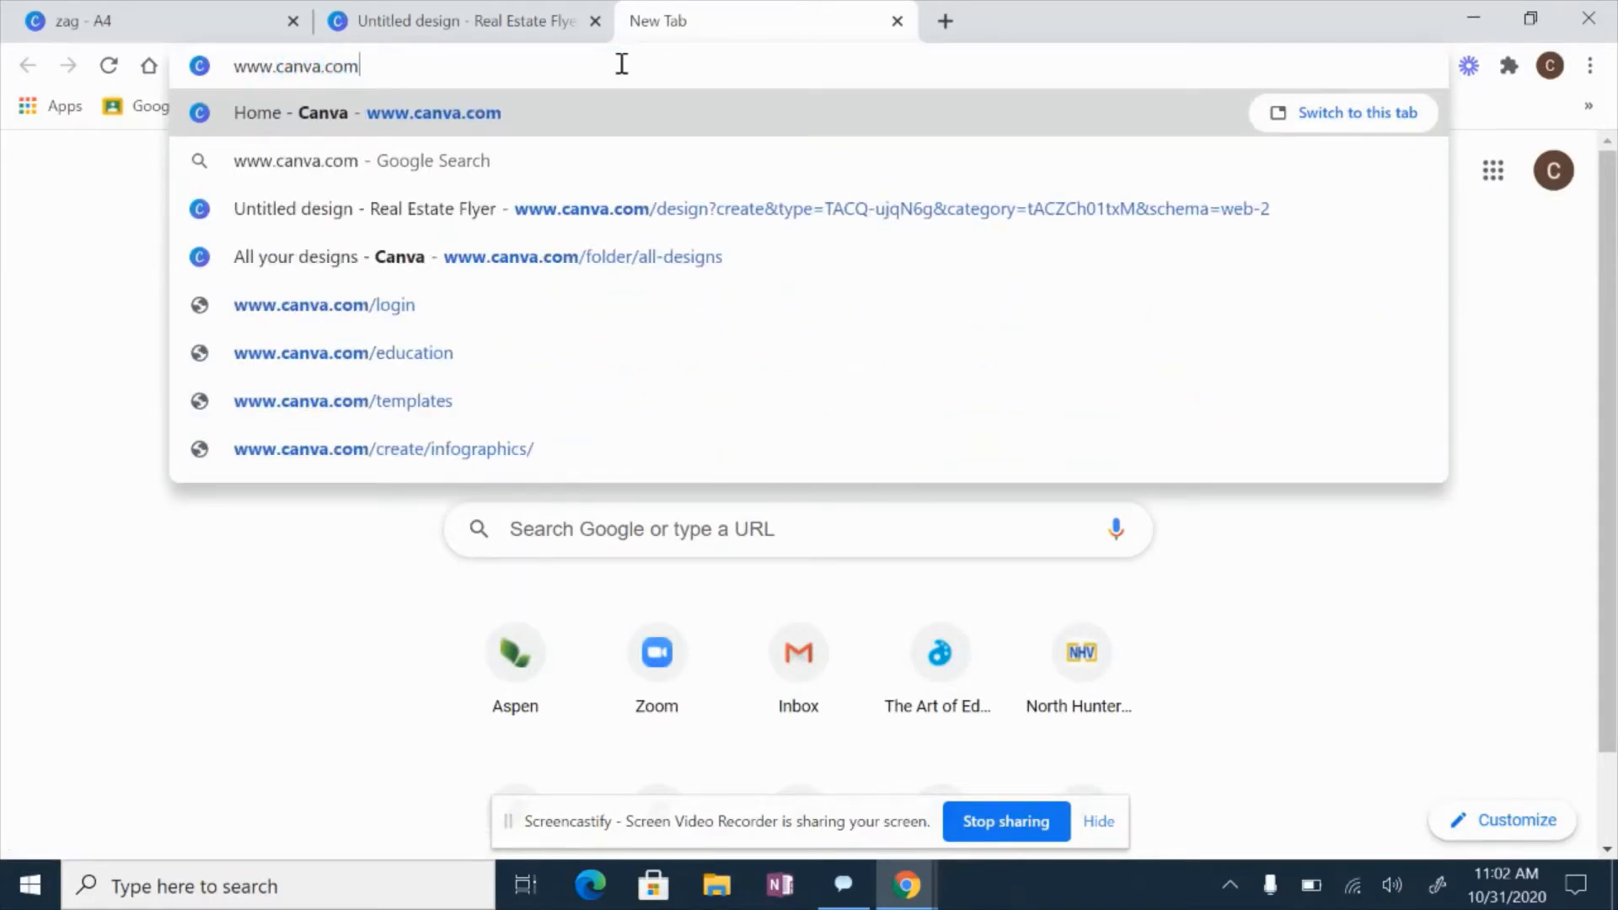
key("Return")
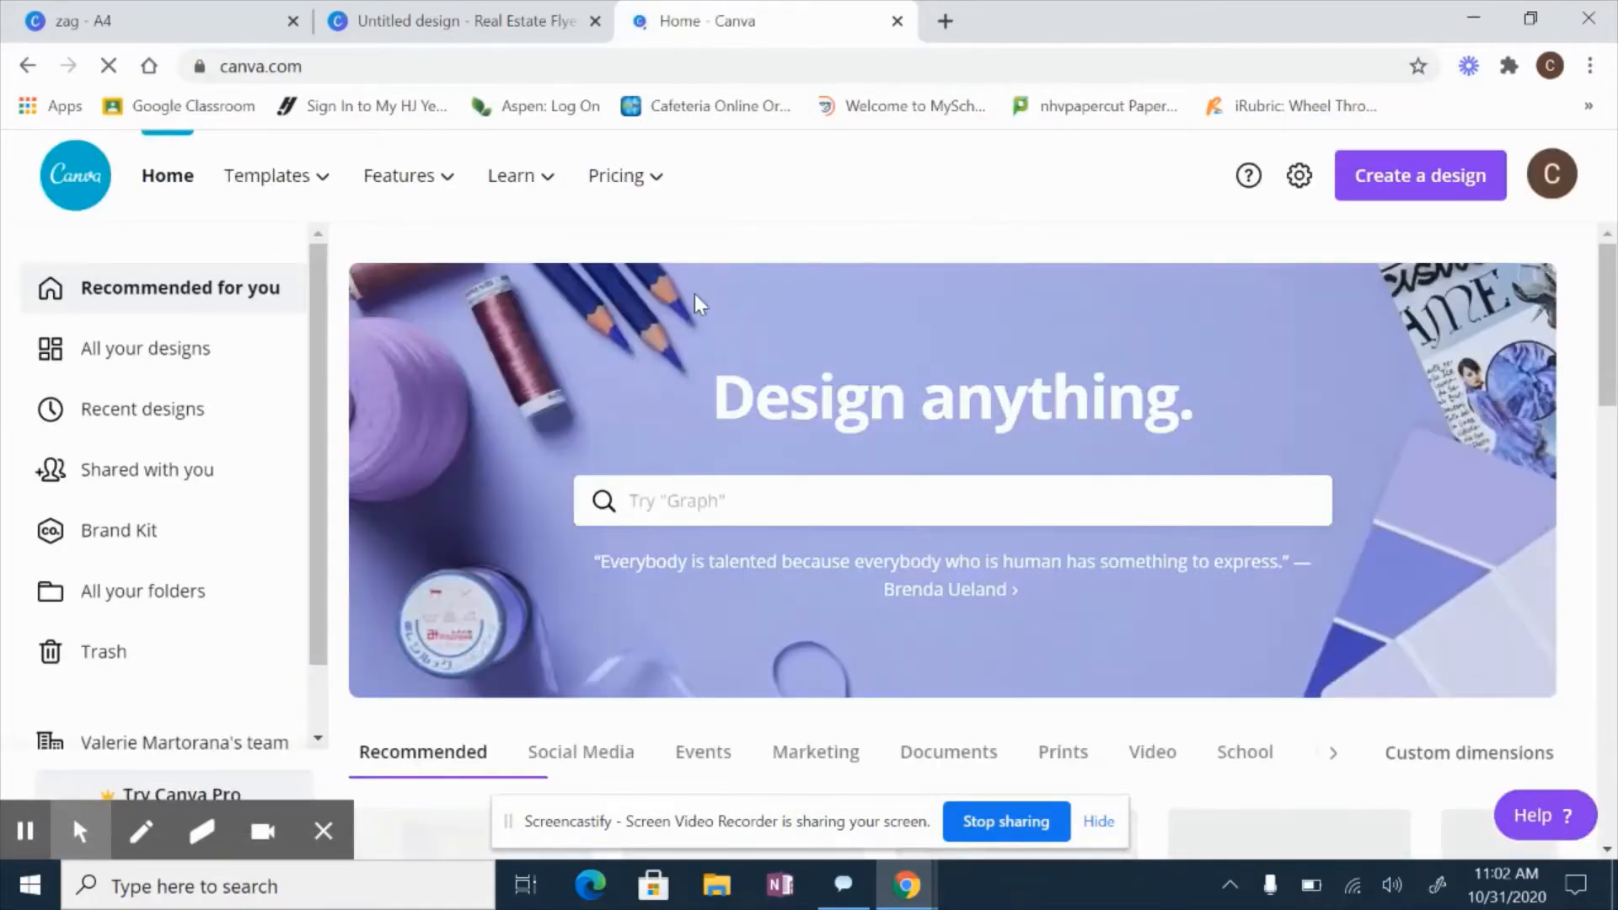
left_click(1553, 173)
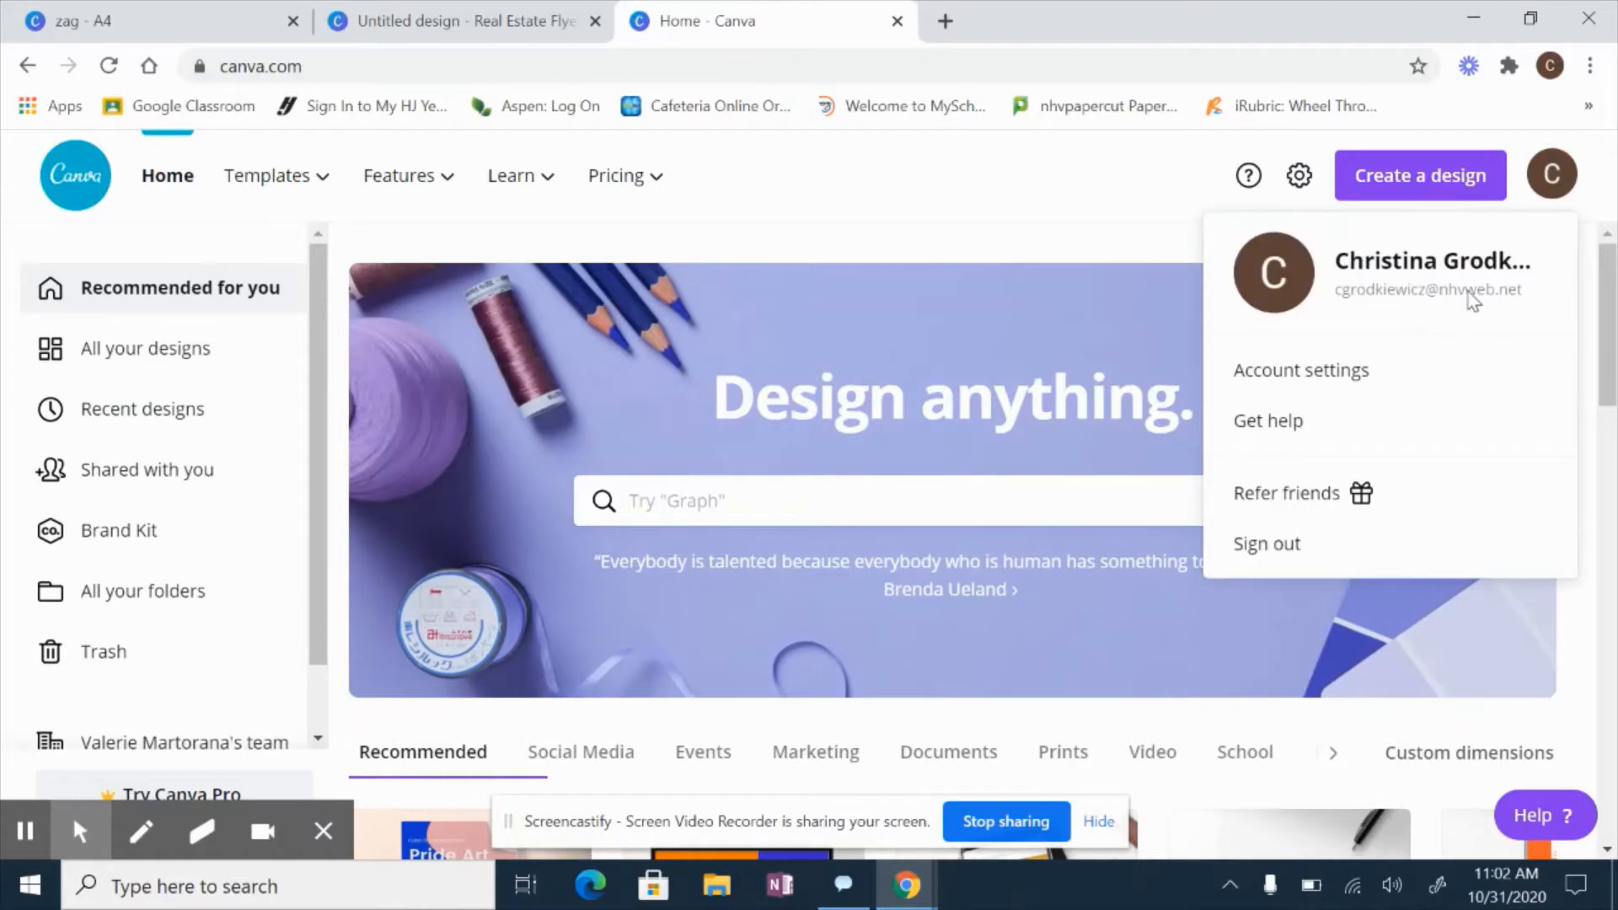
left_click(1100, 189)
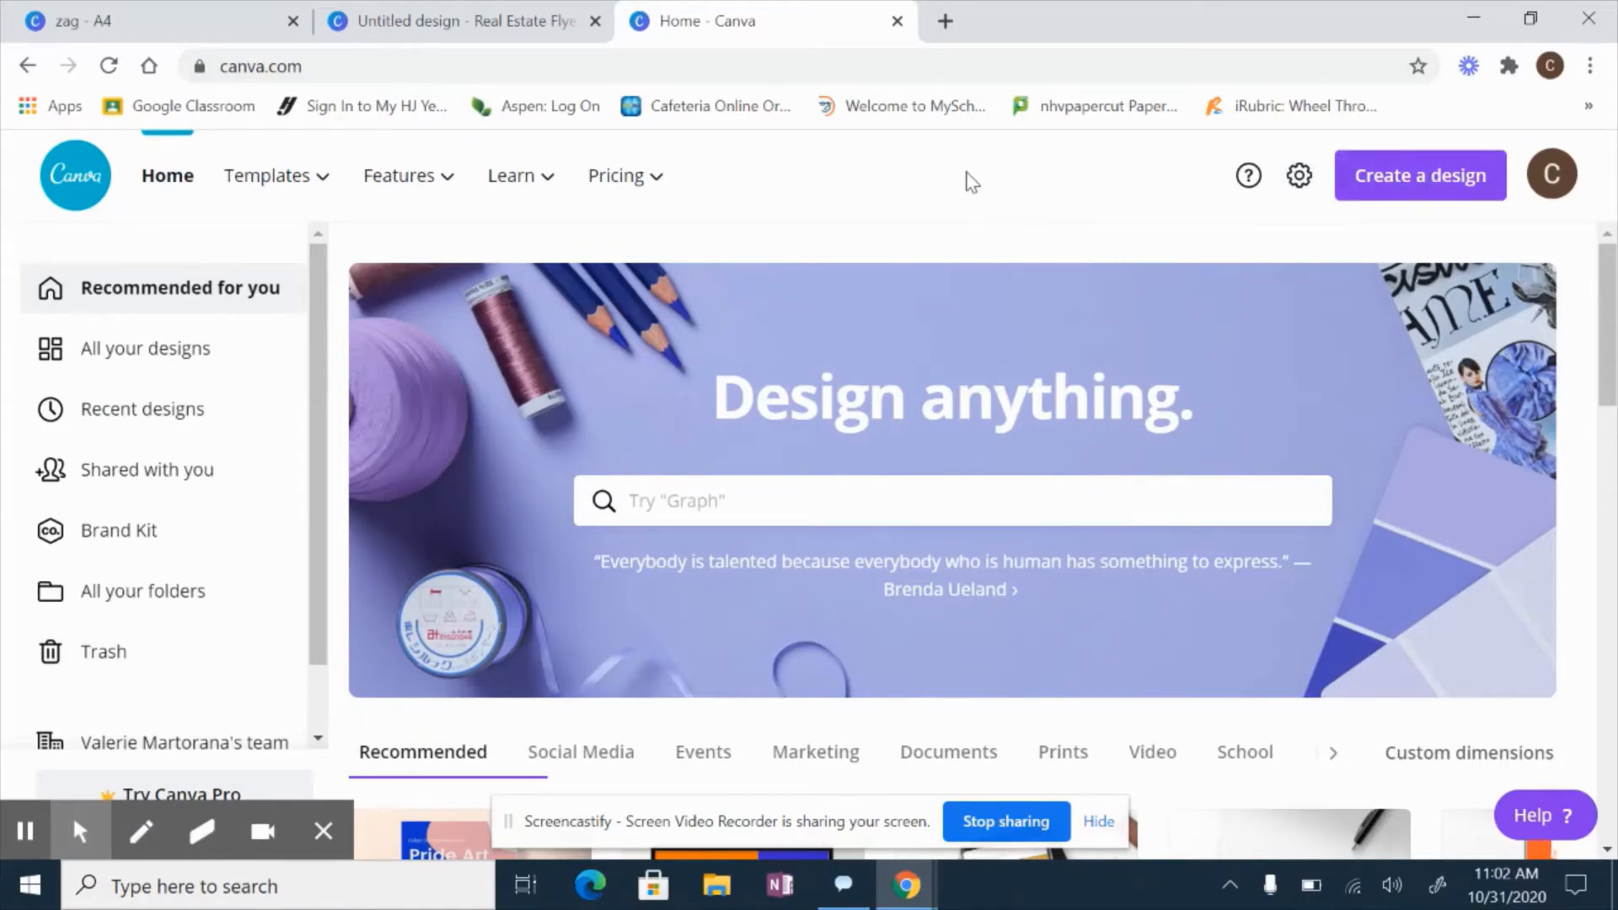
Look through the available design types and create a new blank Flyer design.
left_click(1405, 182)
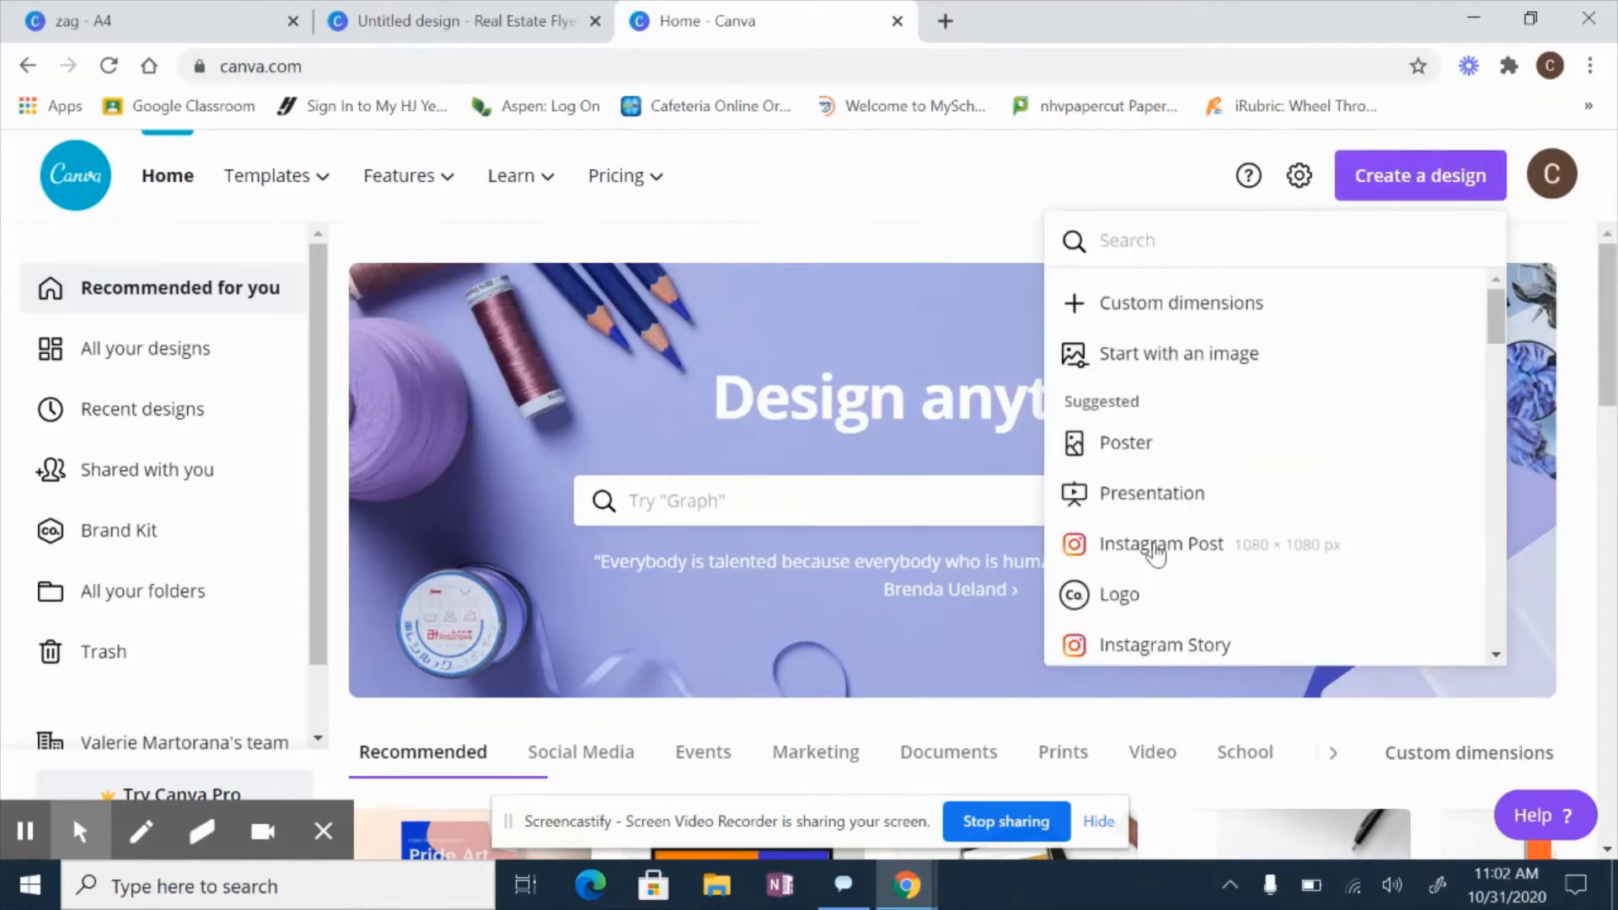
scroll(1156, 553, "down", 8)
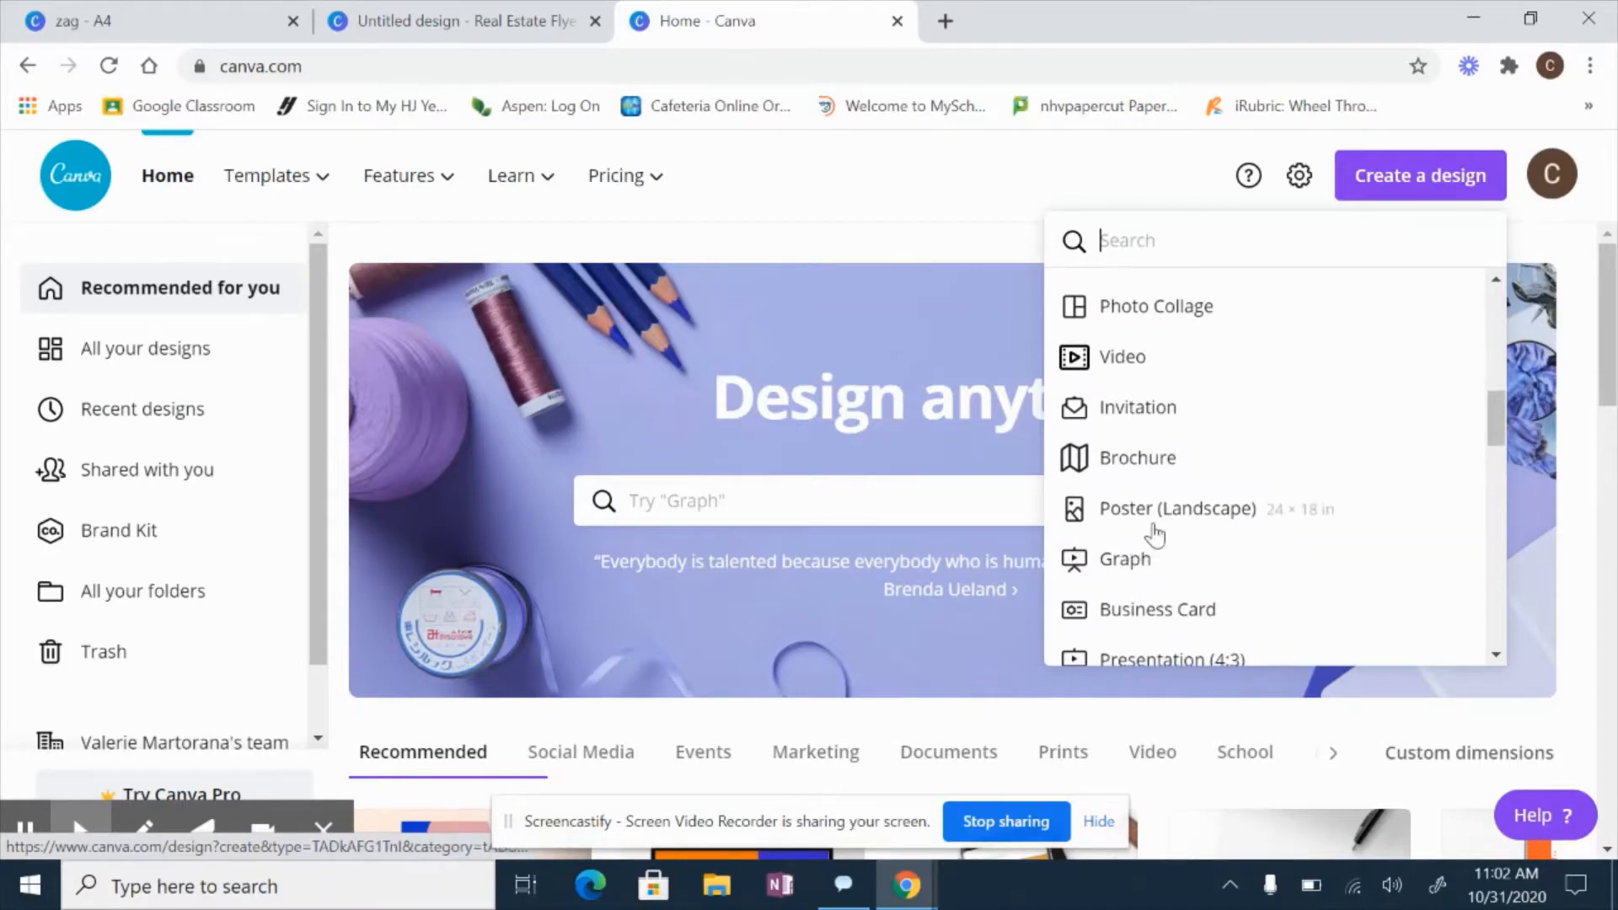
scroll(1153, 510, "up", 1)
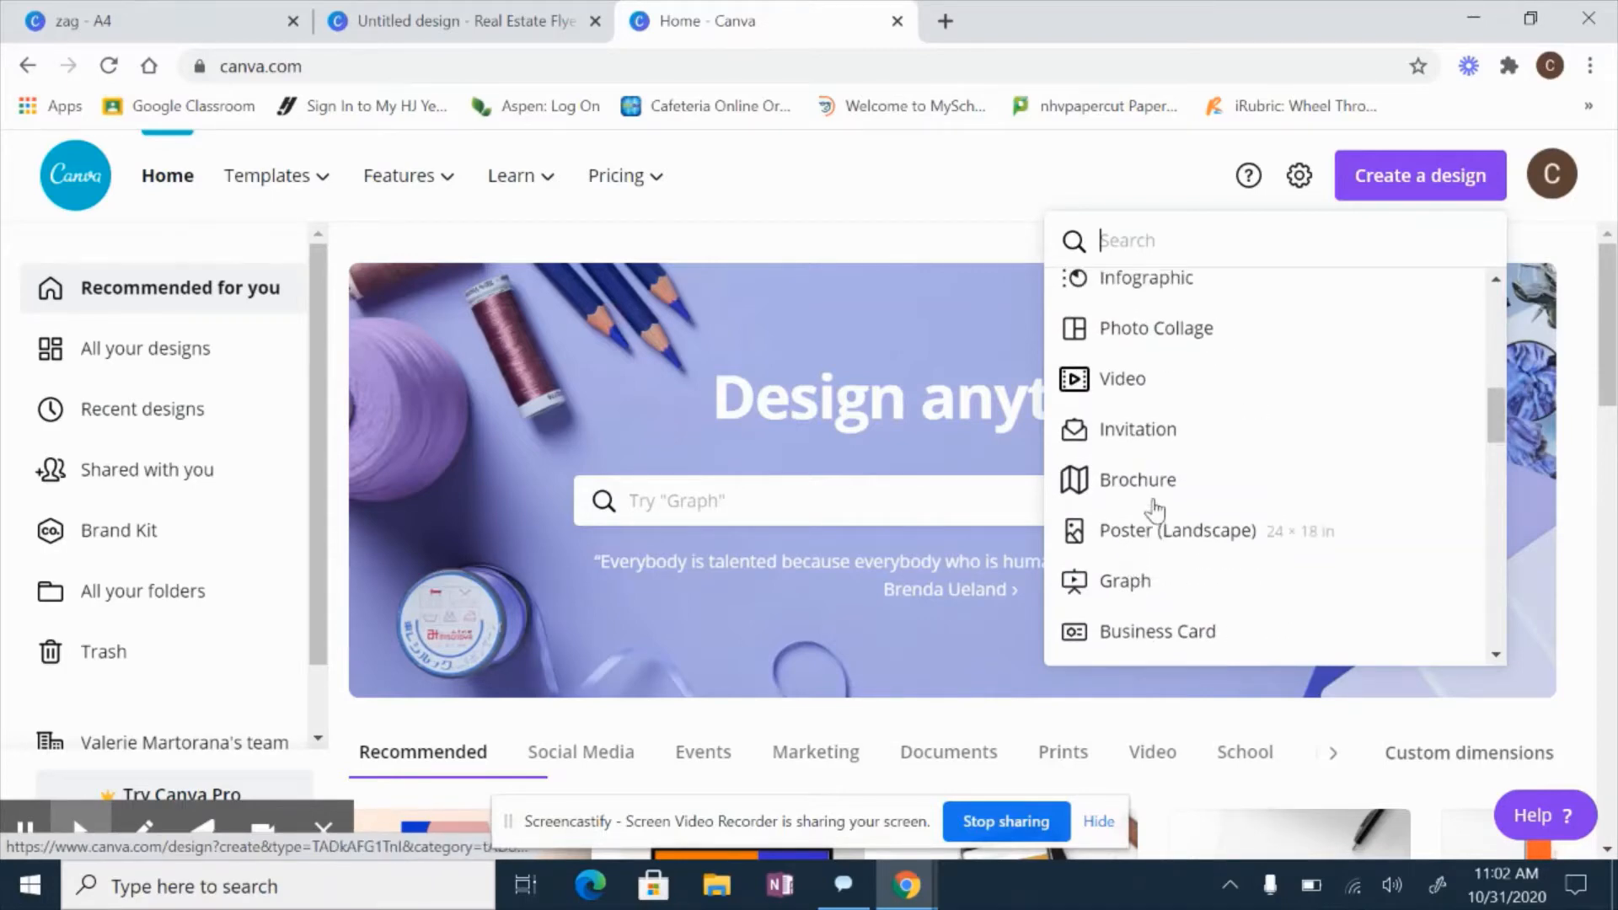
scroll(1154, 510, "up", 6)
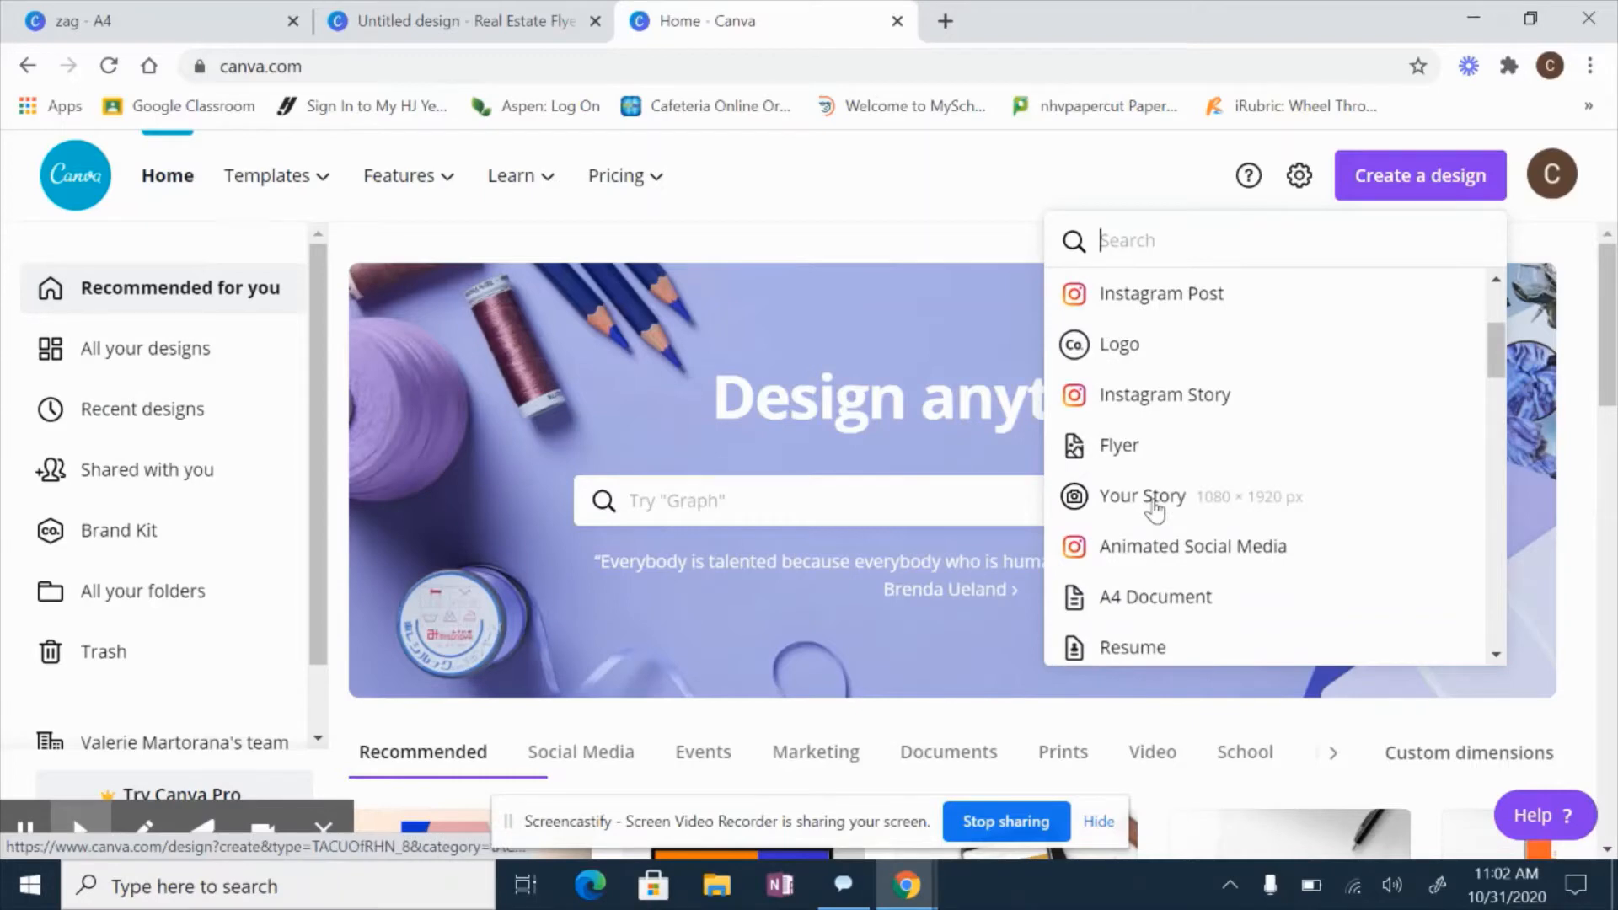
scroll(1154, 509, "up", 3)
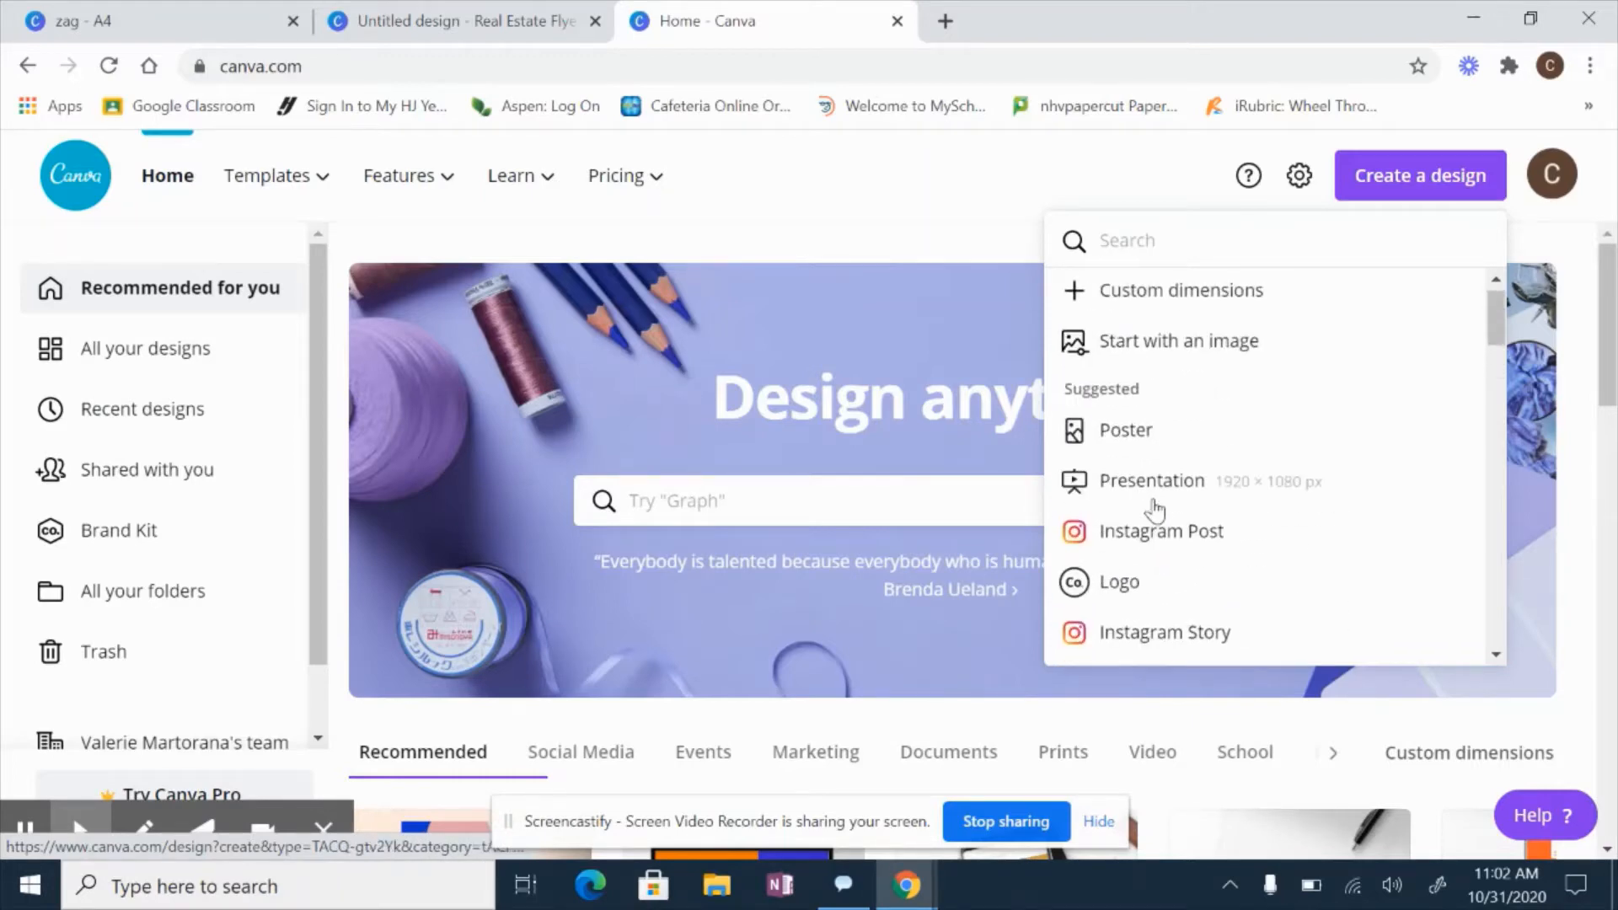
scroll(1154, 510, "down", 2)
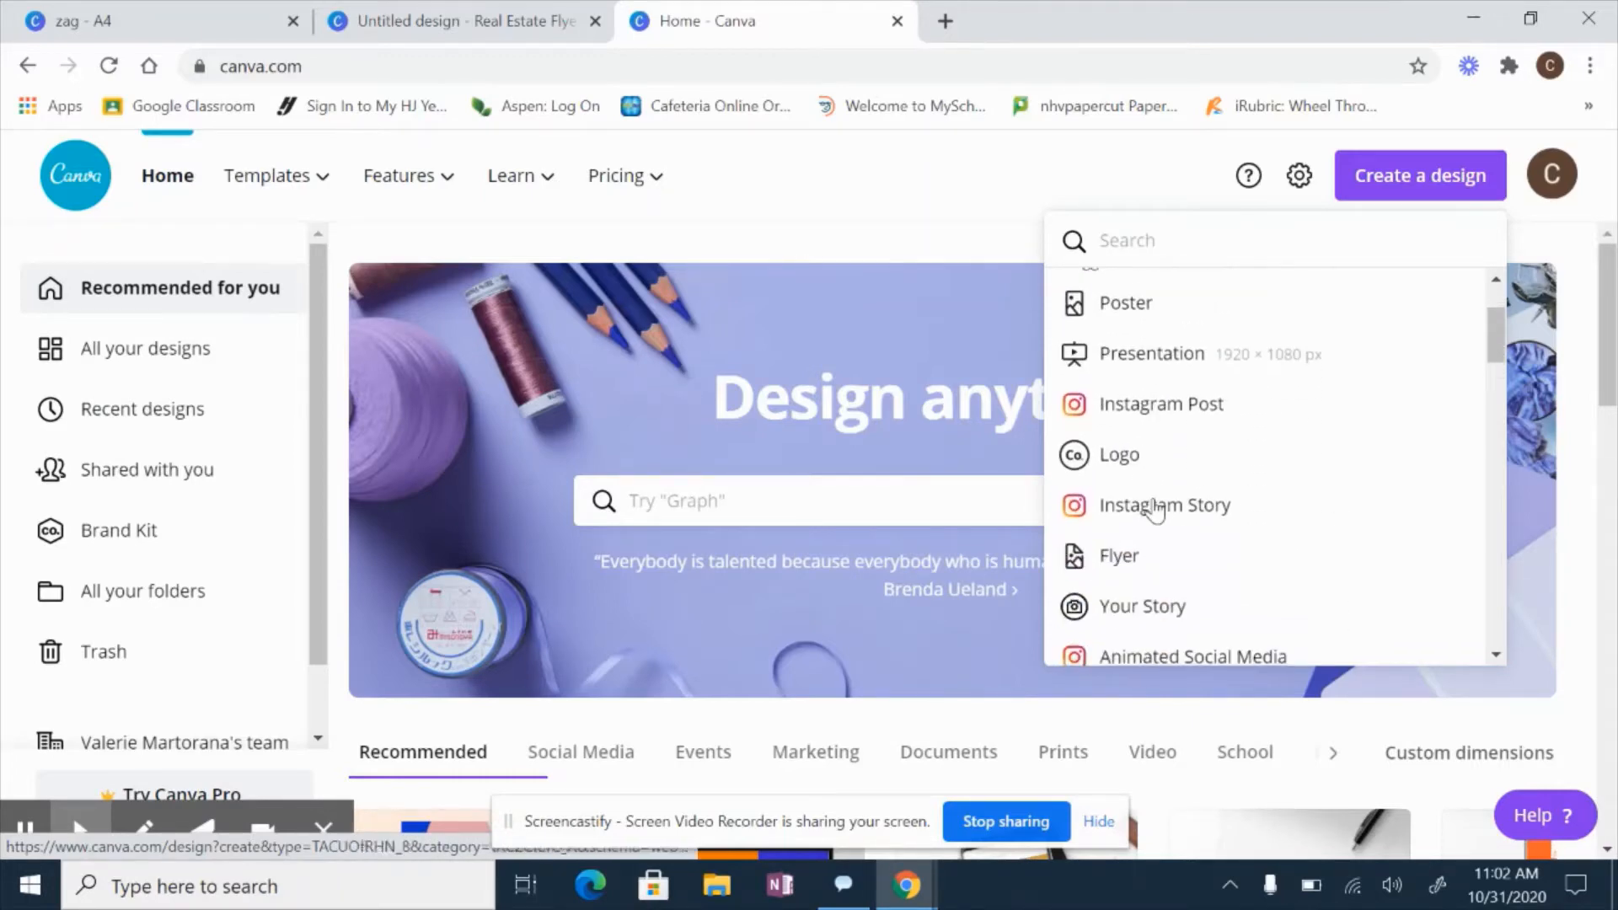
left_click(1205, 563)
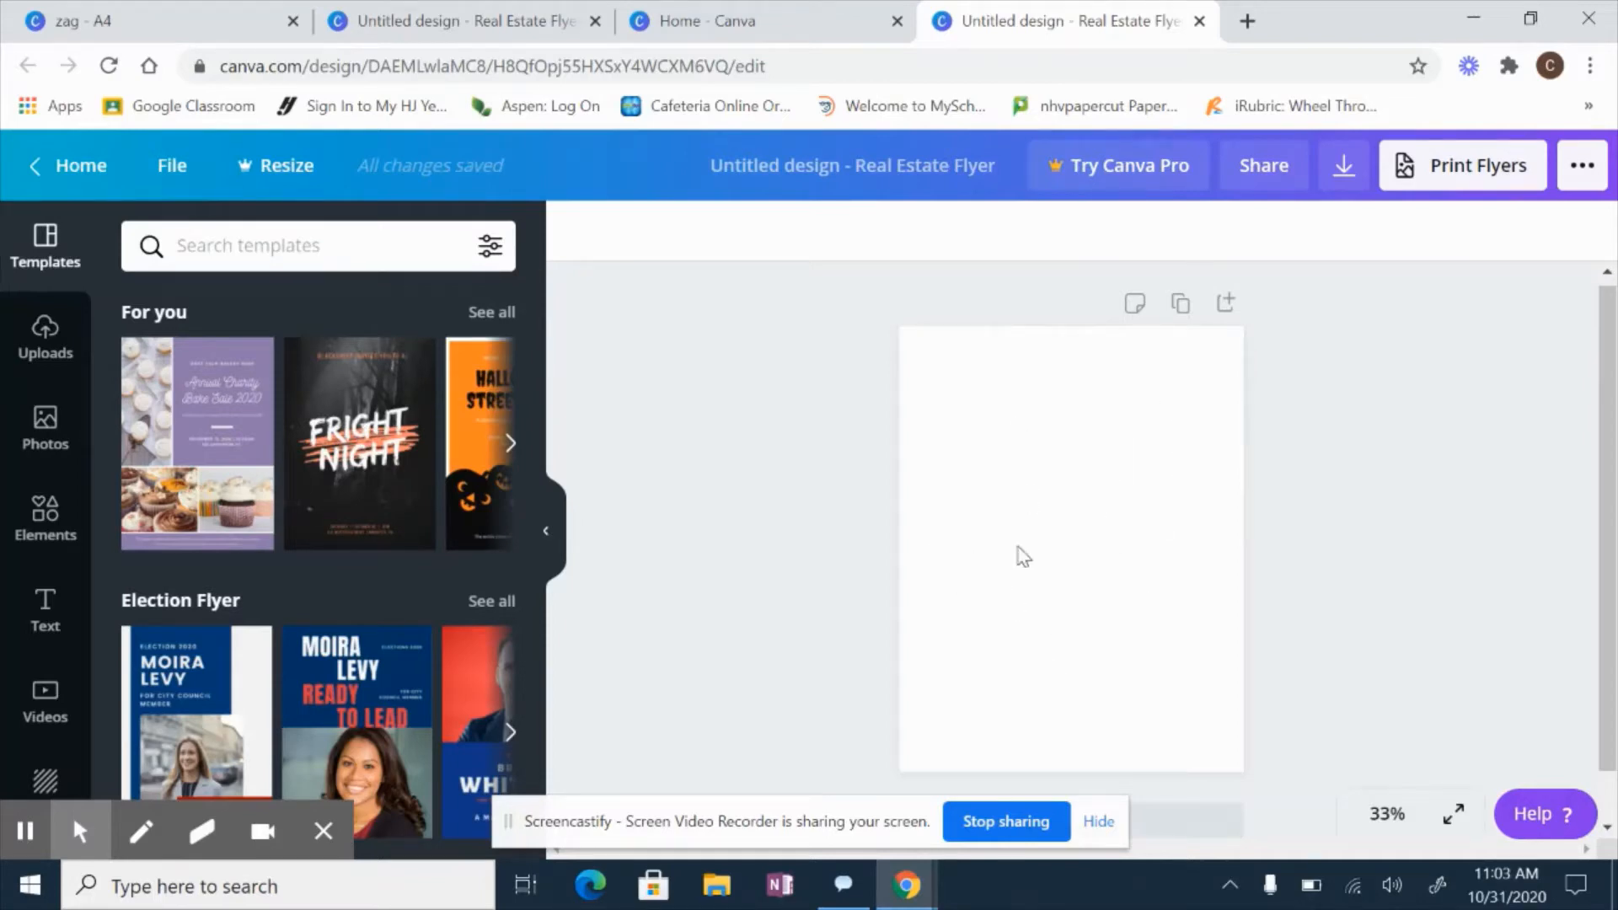
Set the blank page's background color to black from the default colors.
left_click(1070, 529)
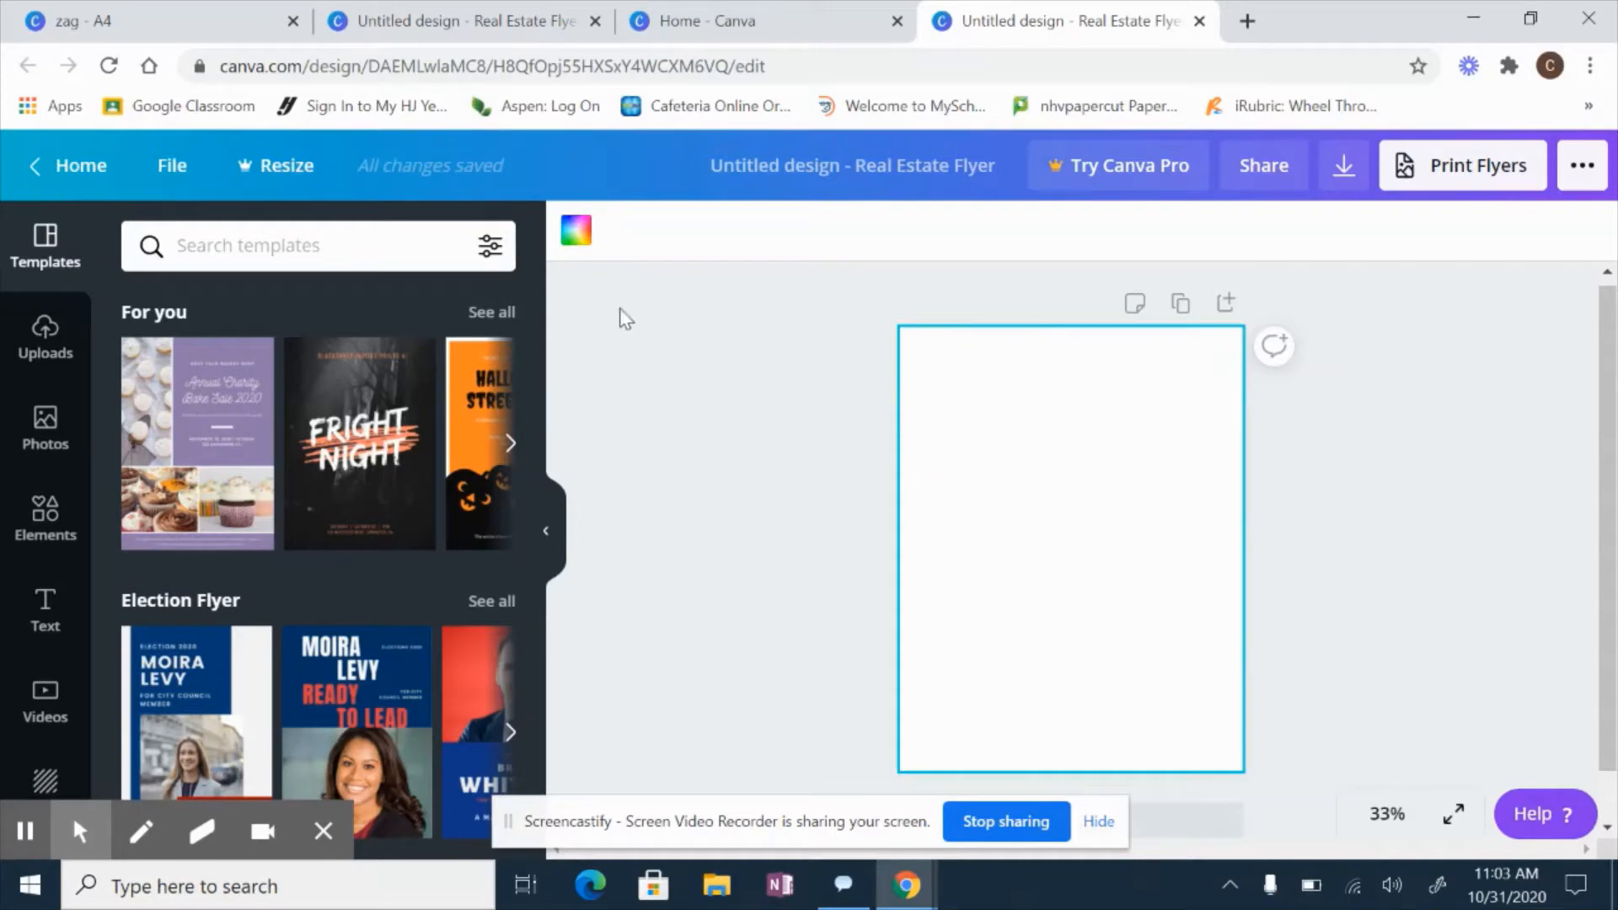
left_click(570, 241)
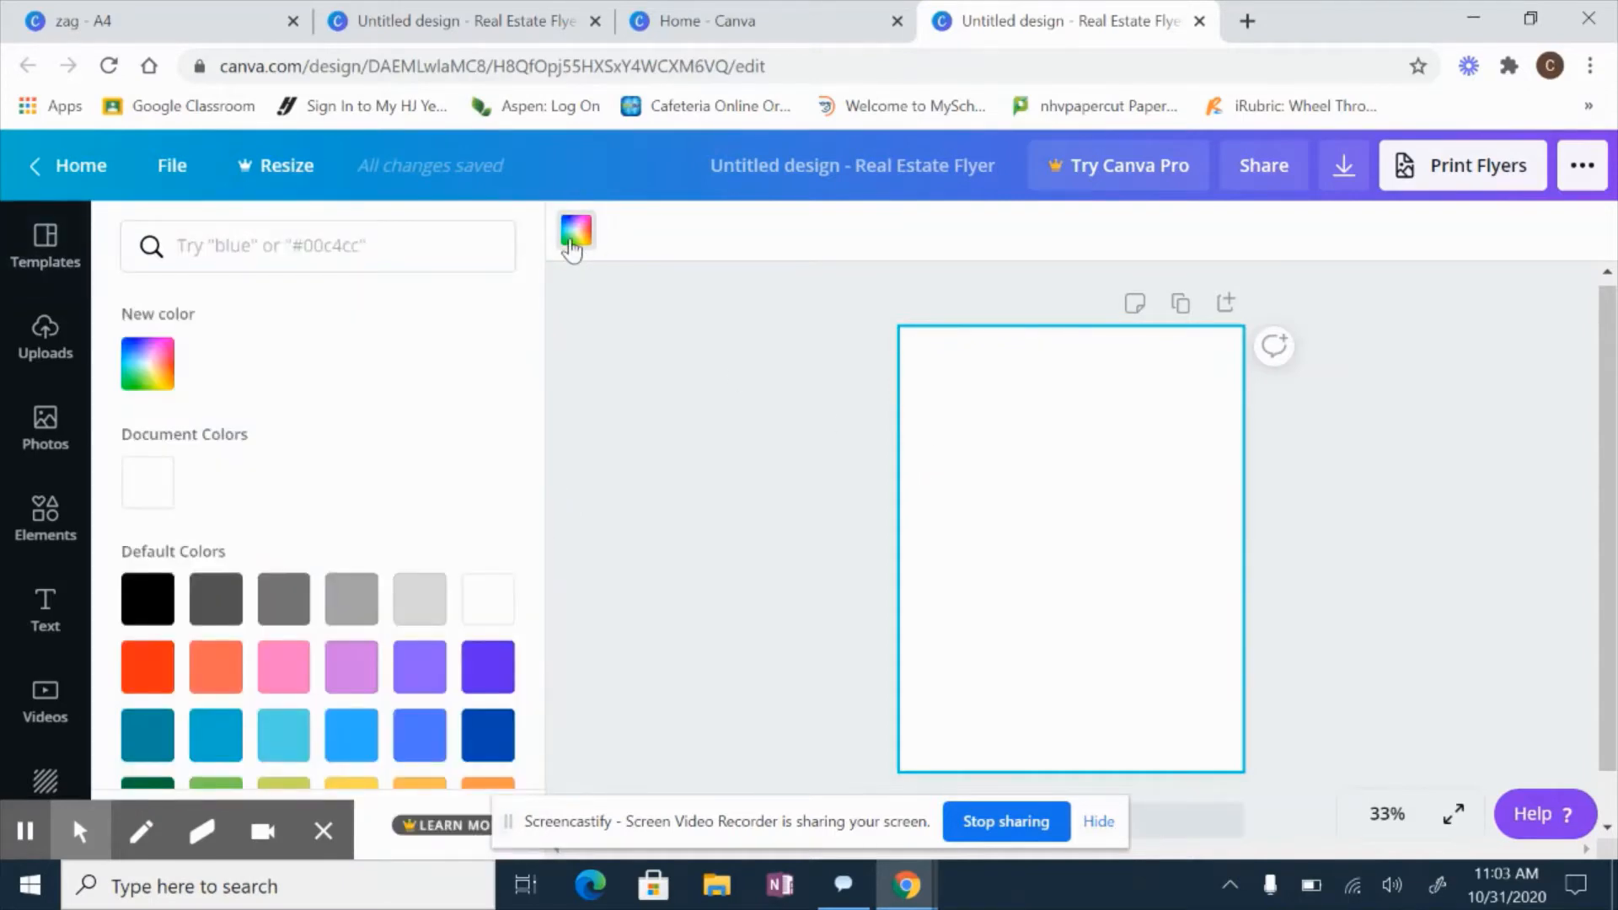
left_click(148, 598)
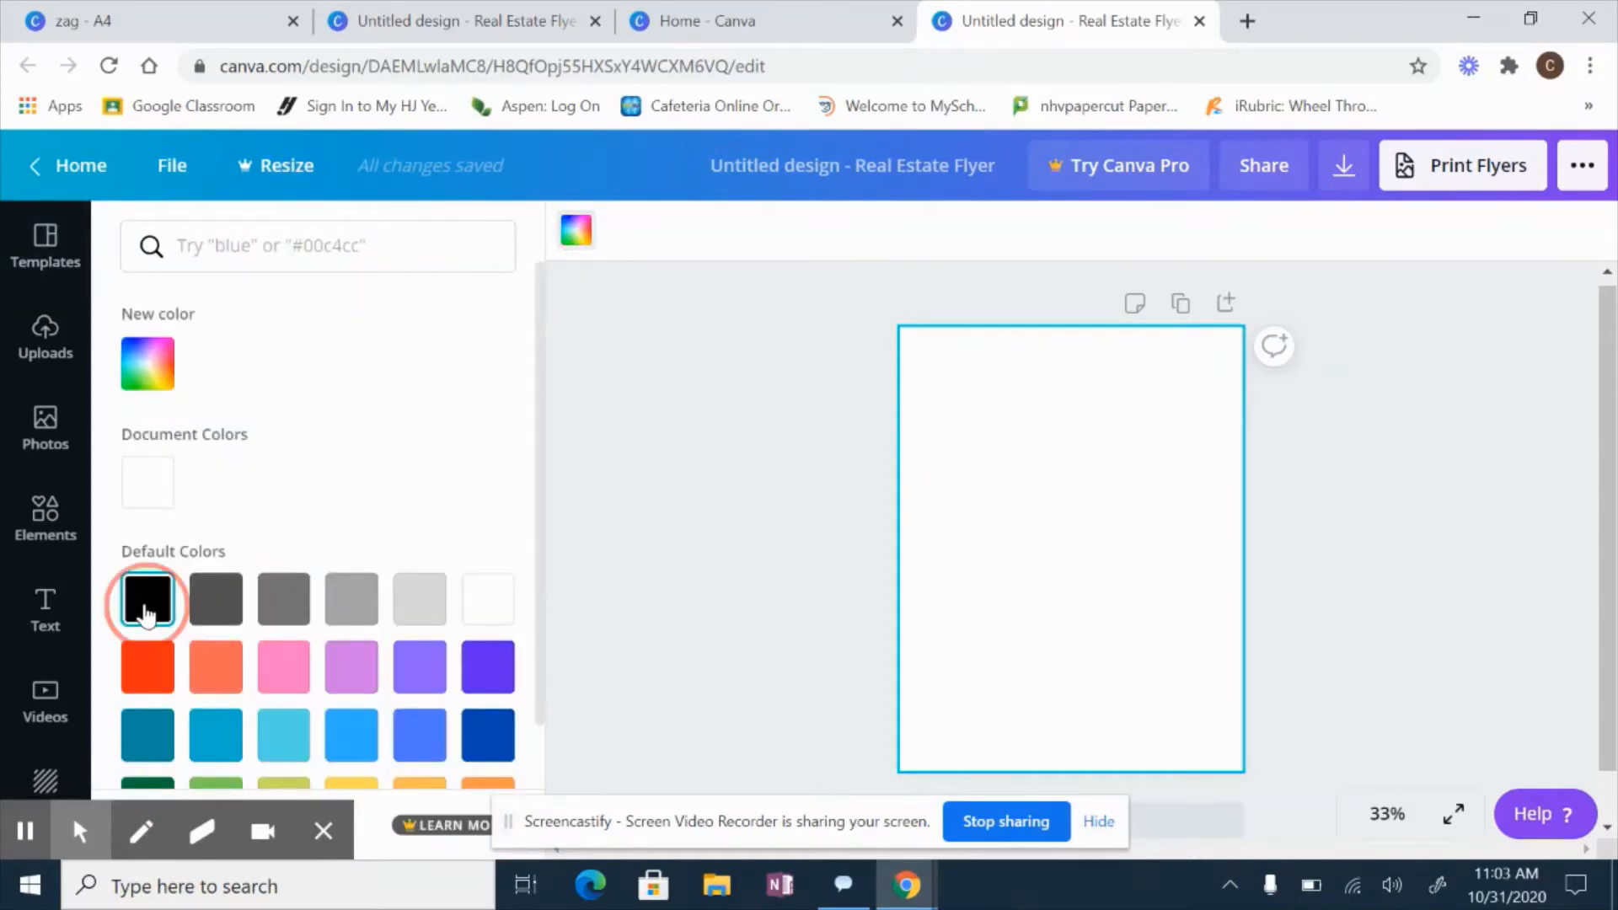
left_click(643, 528)
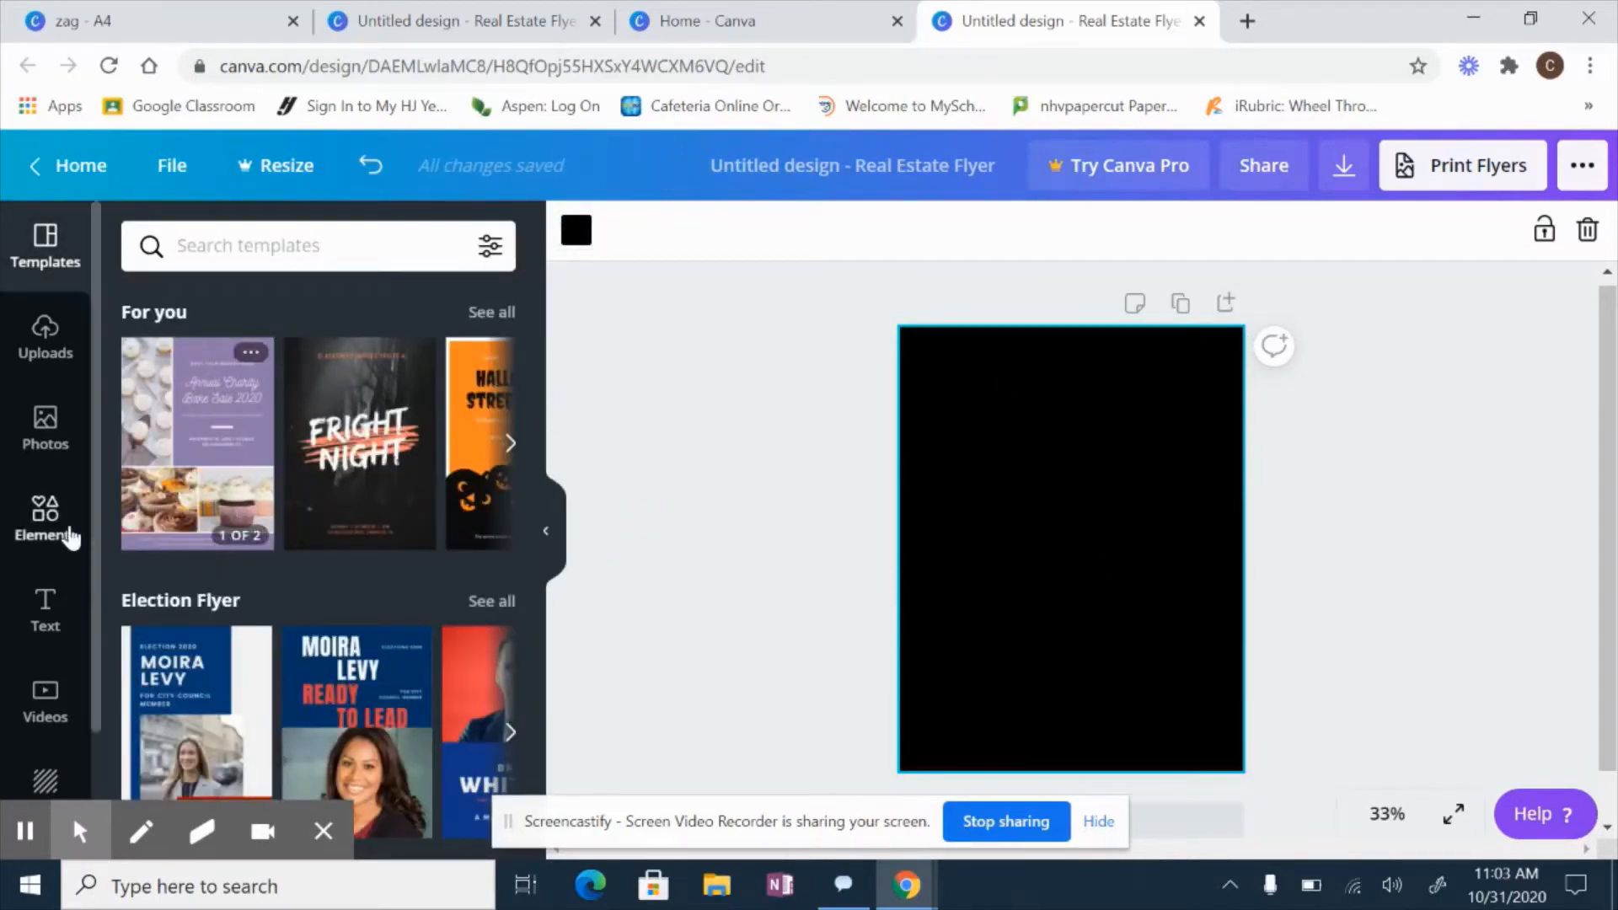
Open the full Shapes collection in the elements library.
left_click(49, 511)
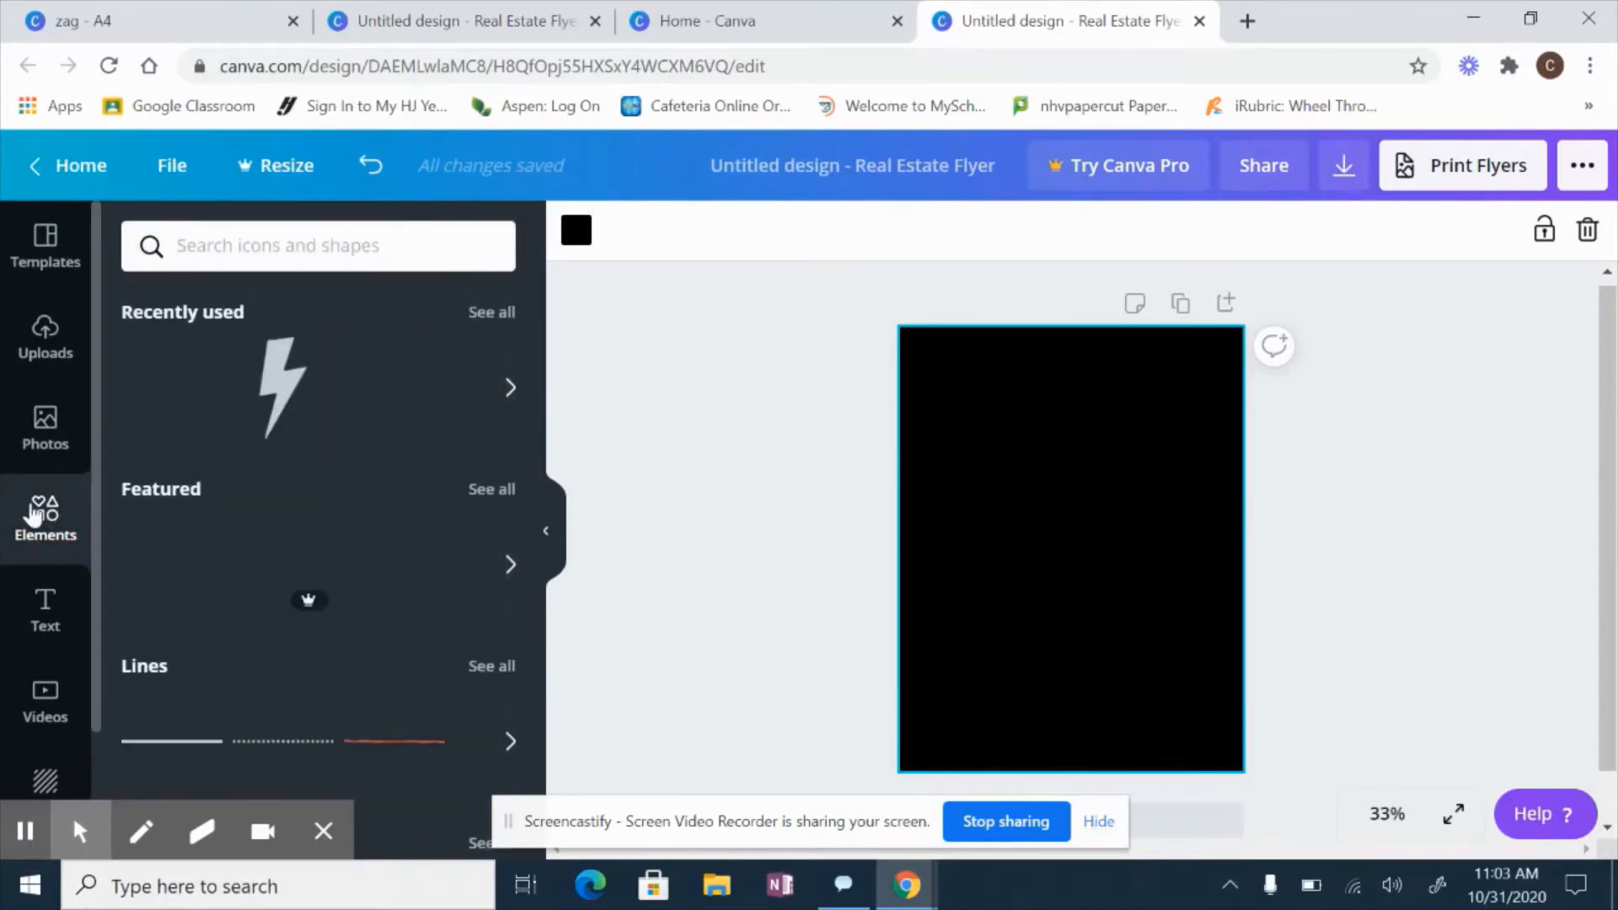
scroll(332, 665, "down", 3)
scroll(333, 664, "down", 3)
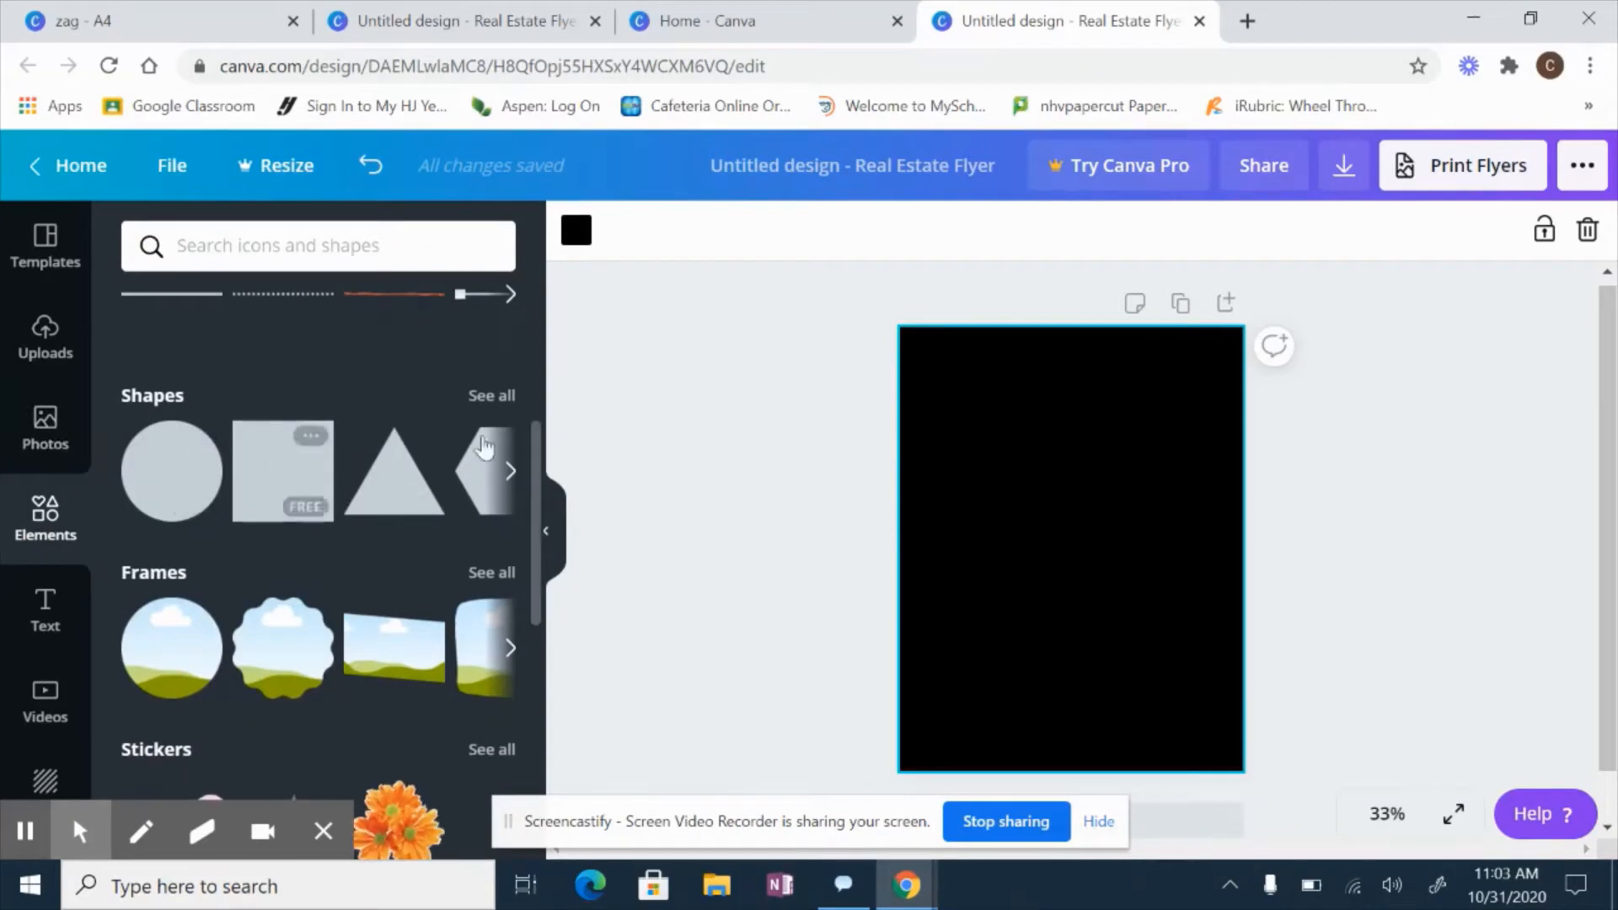
left_click(492, 396)
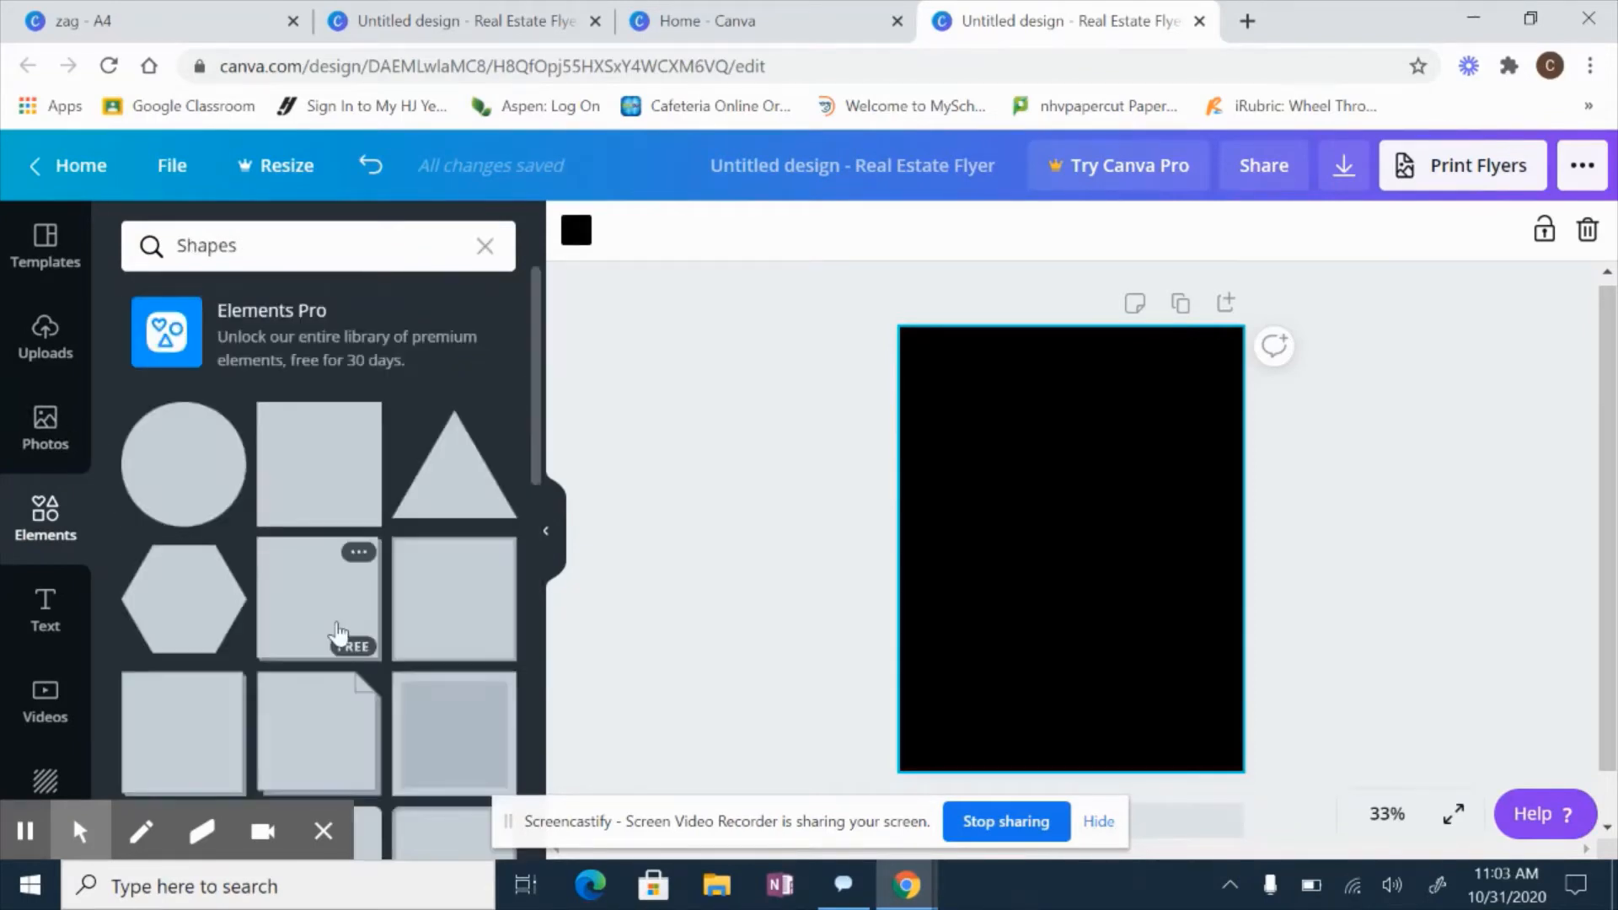
Browse the Shapes collection to examine which simple shapes are available for the design.
scroll(338, 633, "down", 2)
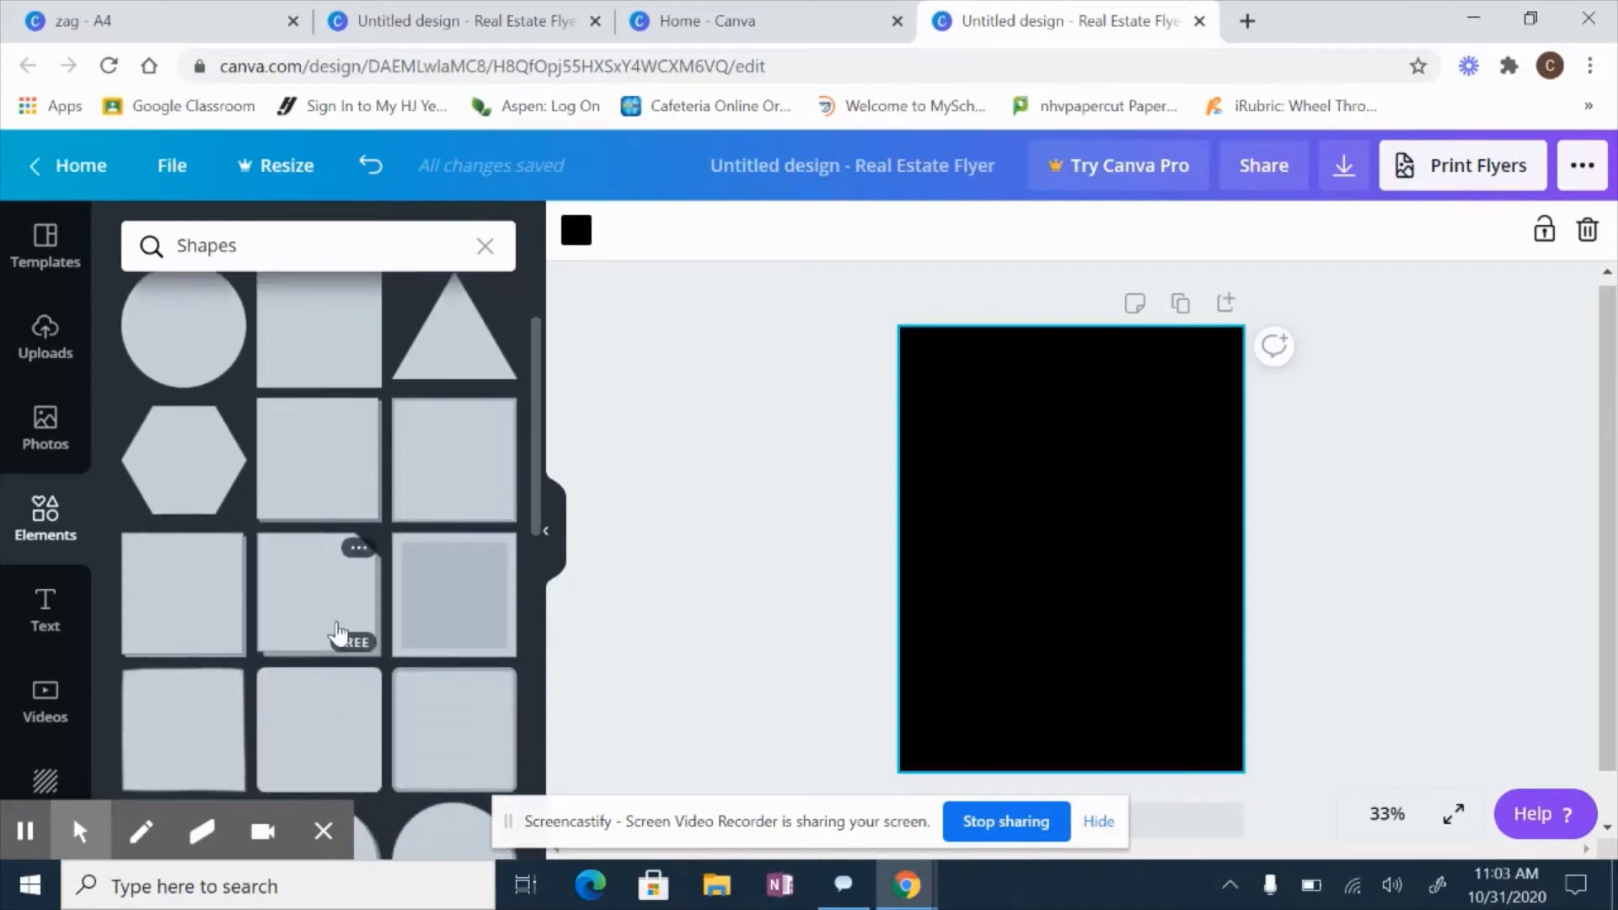
scroll(338, 633, "down", 6)
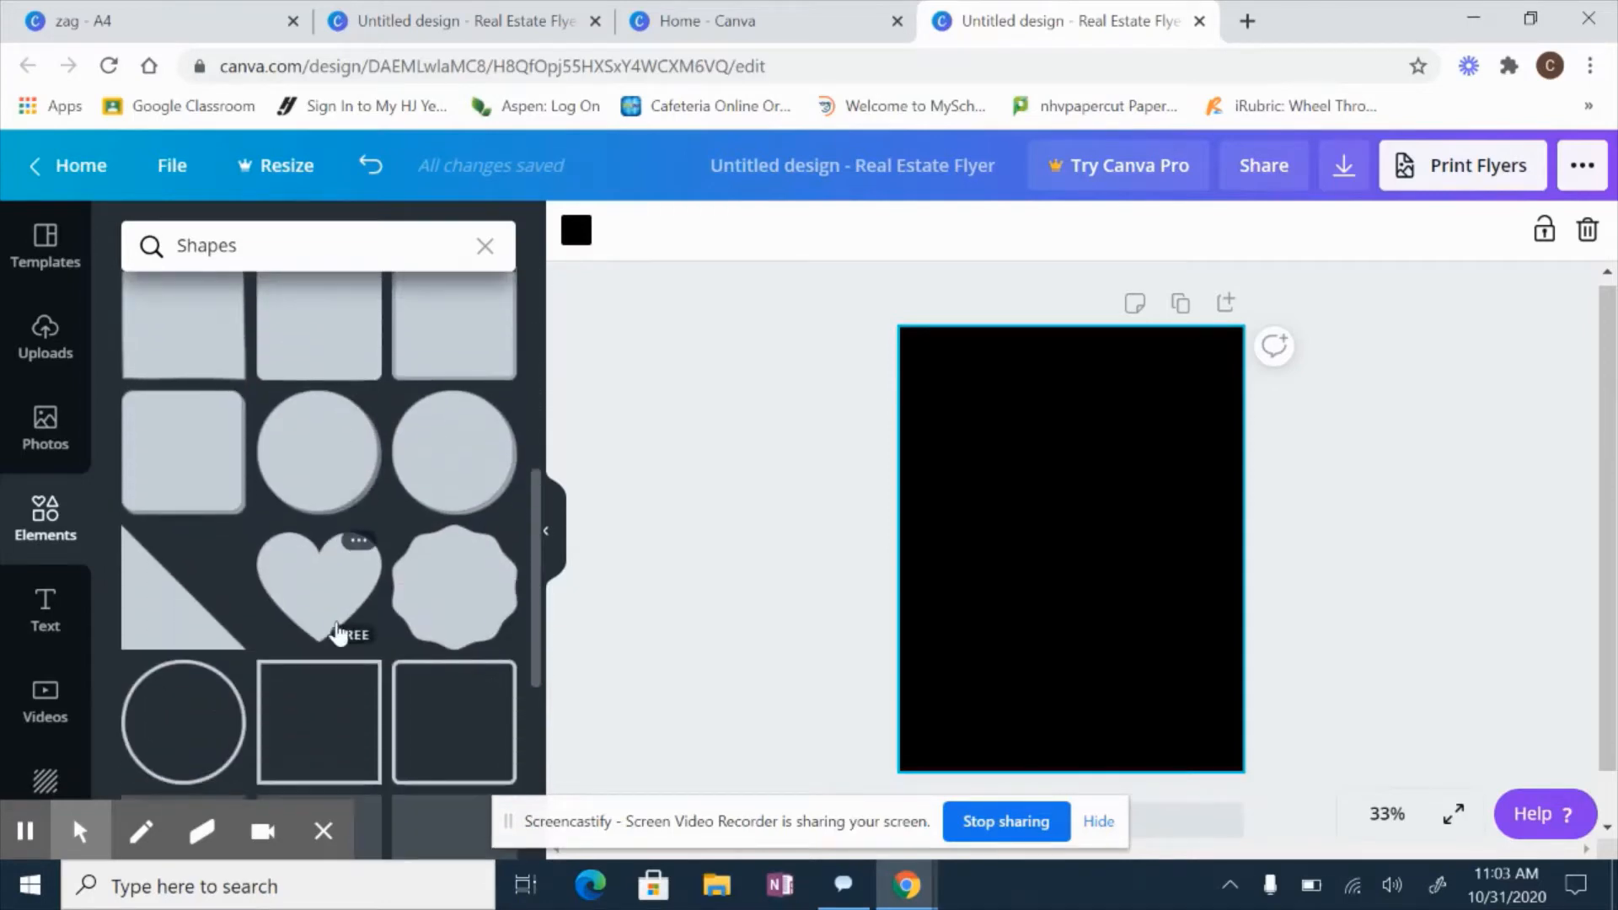
scroll(338, 633, "down", 2)
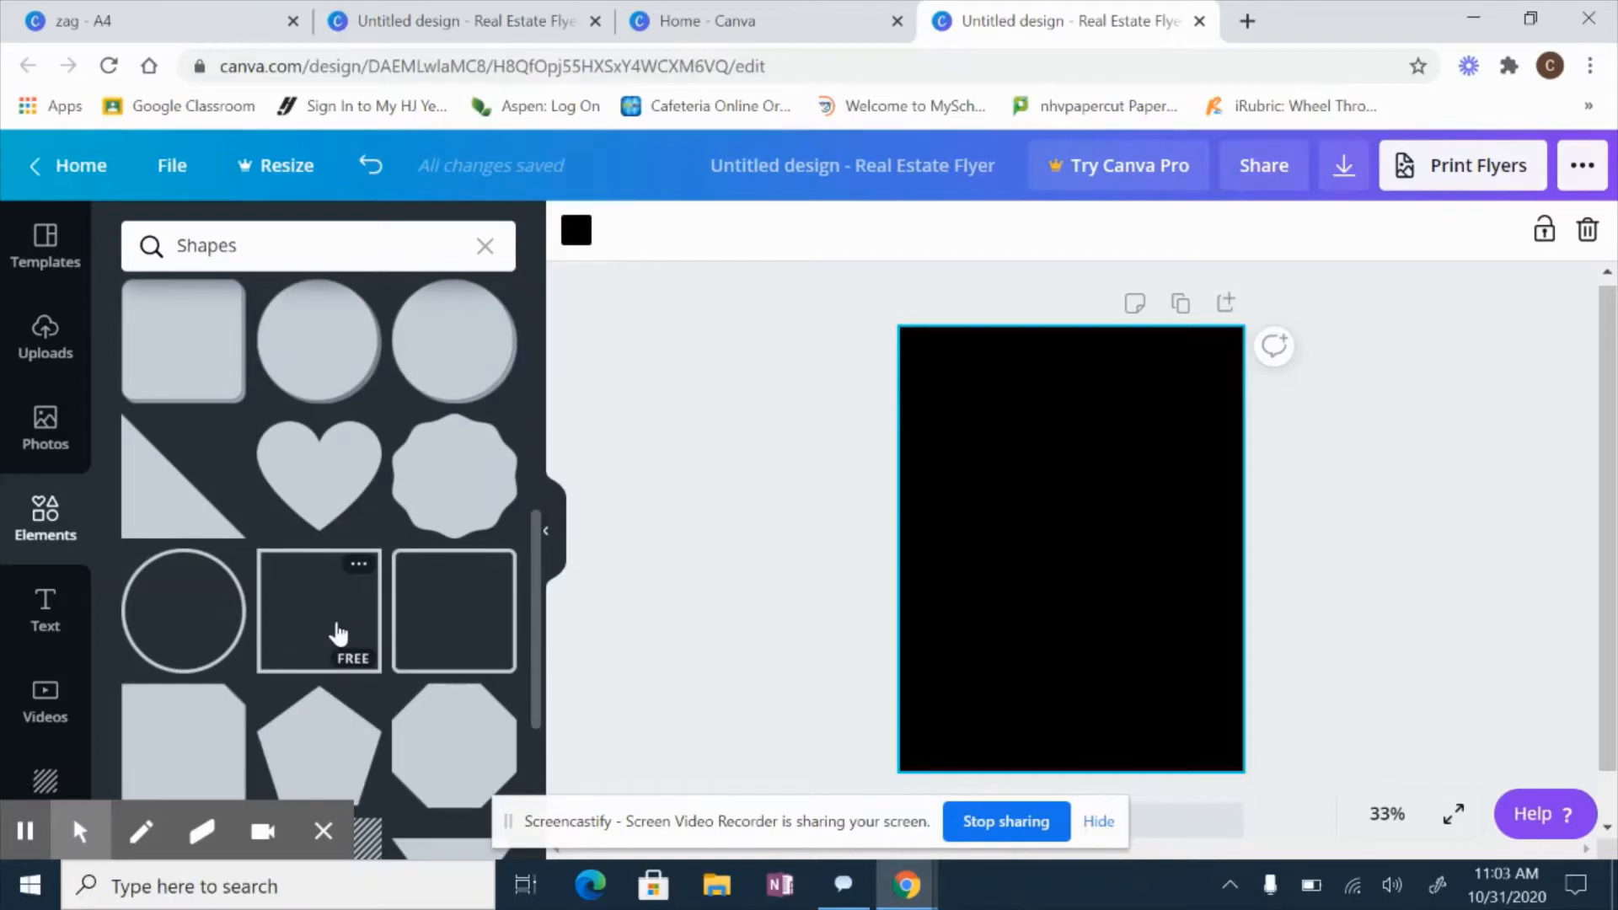
scroll(337, 633, "down", 2)
scroll(338, 633, "down", 2)
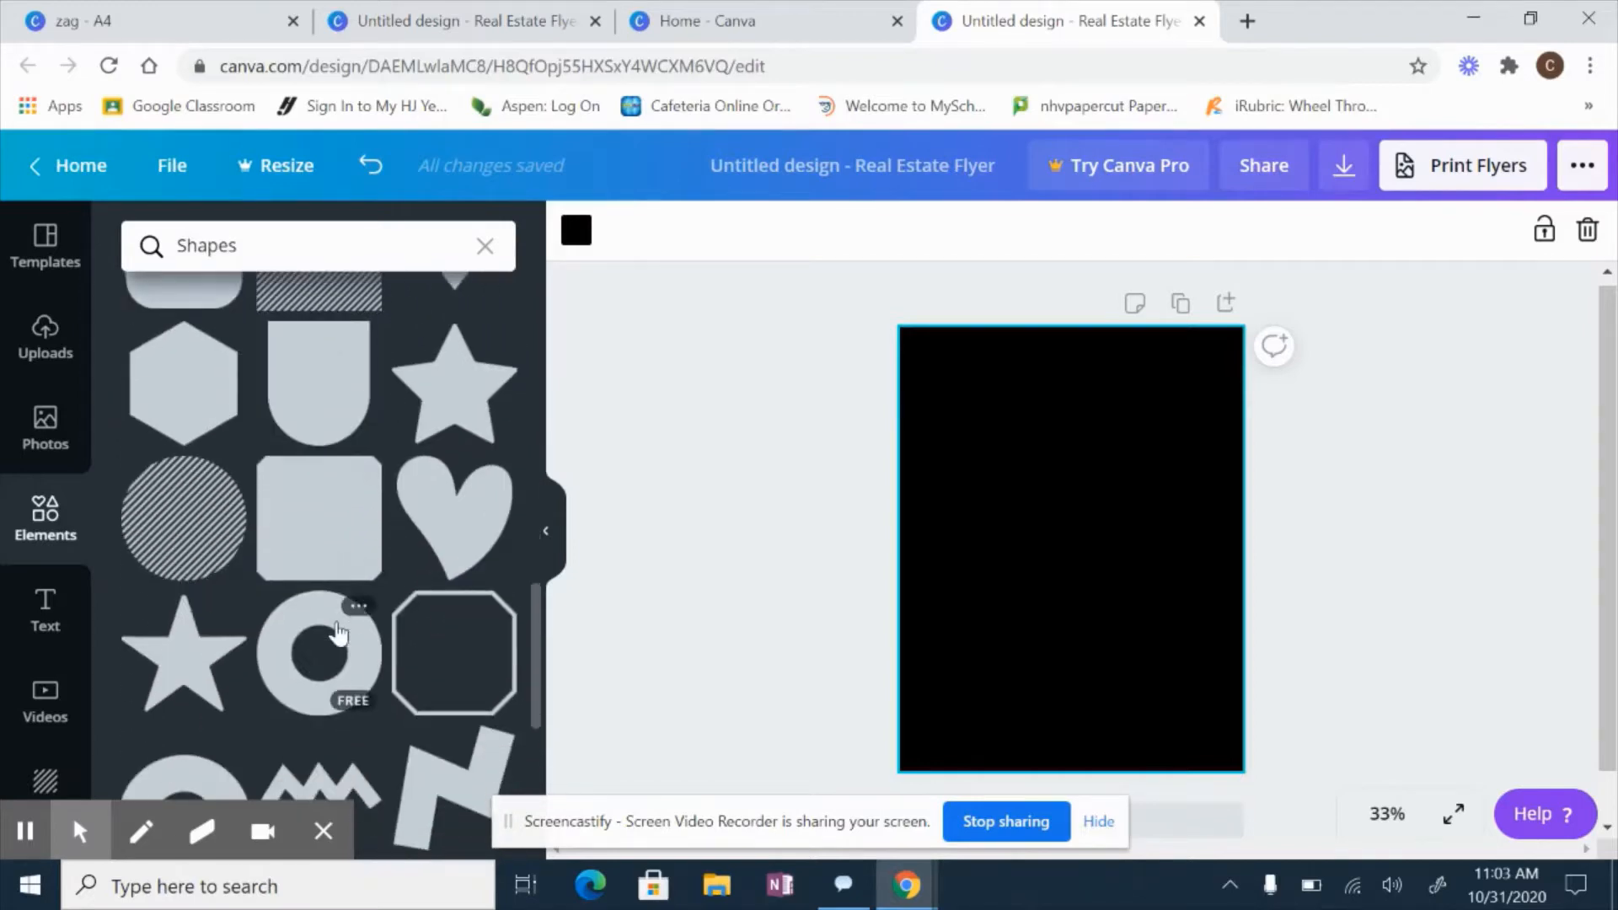
scroll(338, 633, "down", 3)
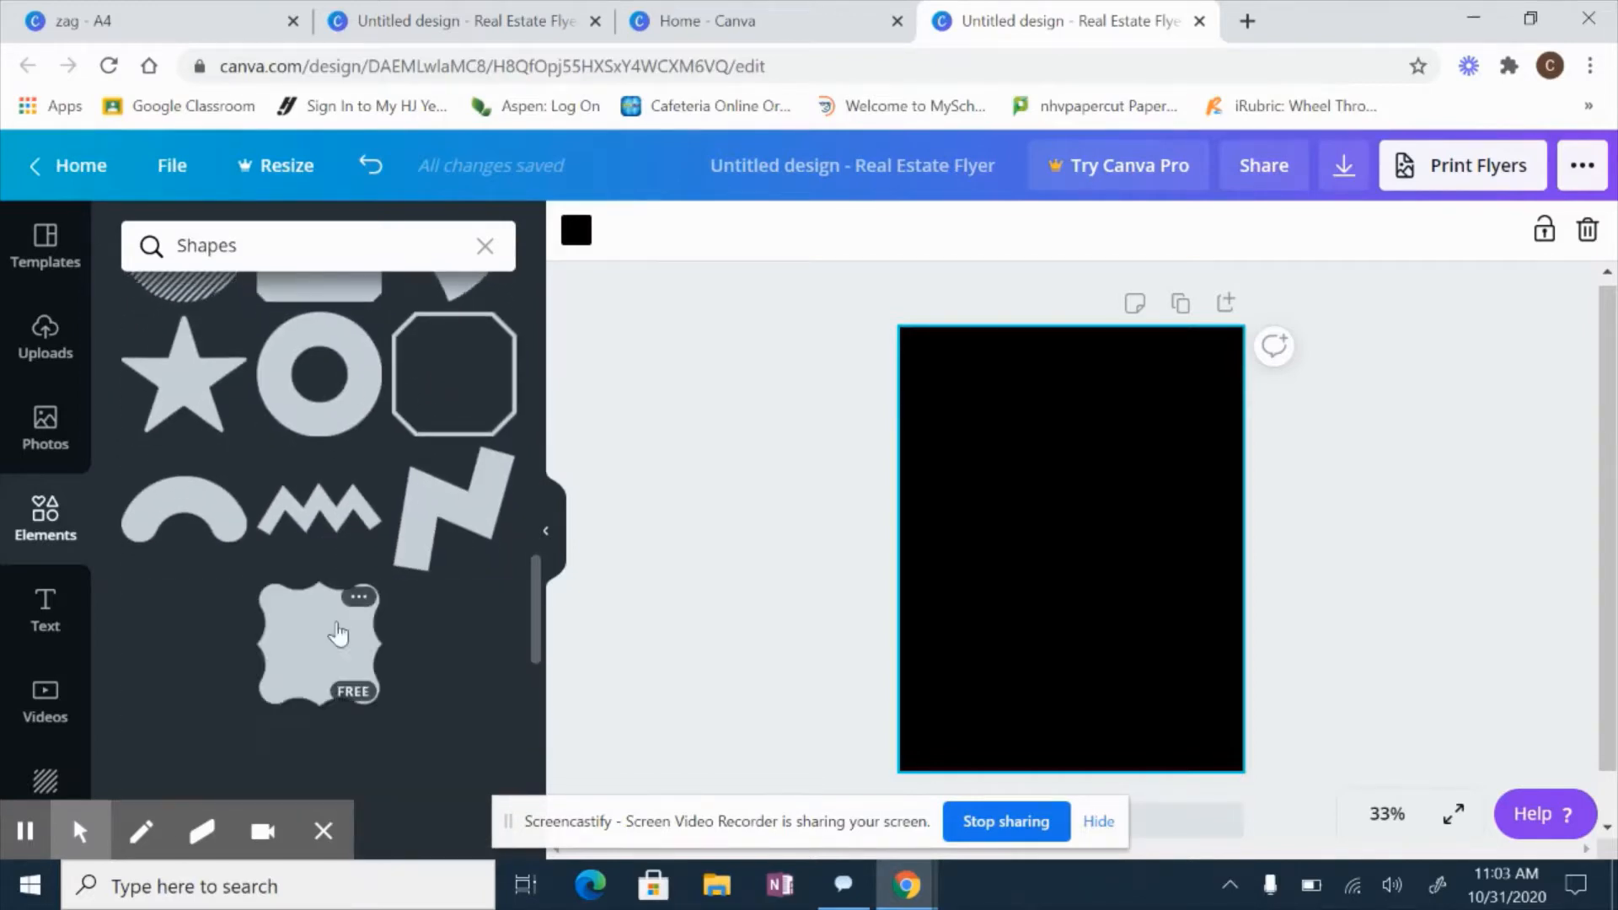
scroll(337, 634, "down", 5)
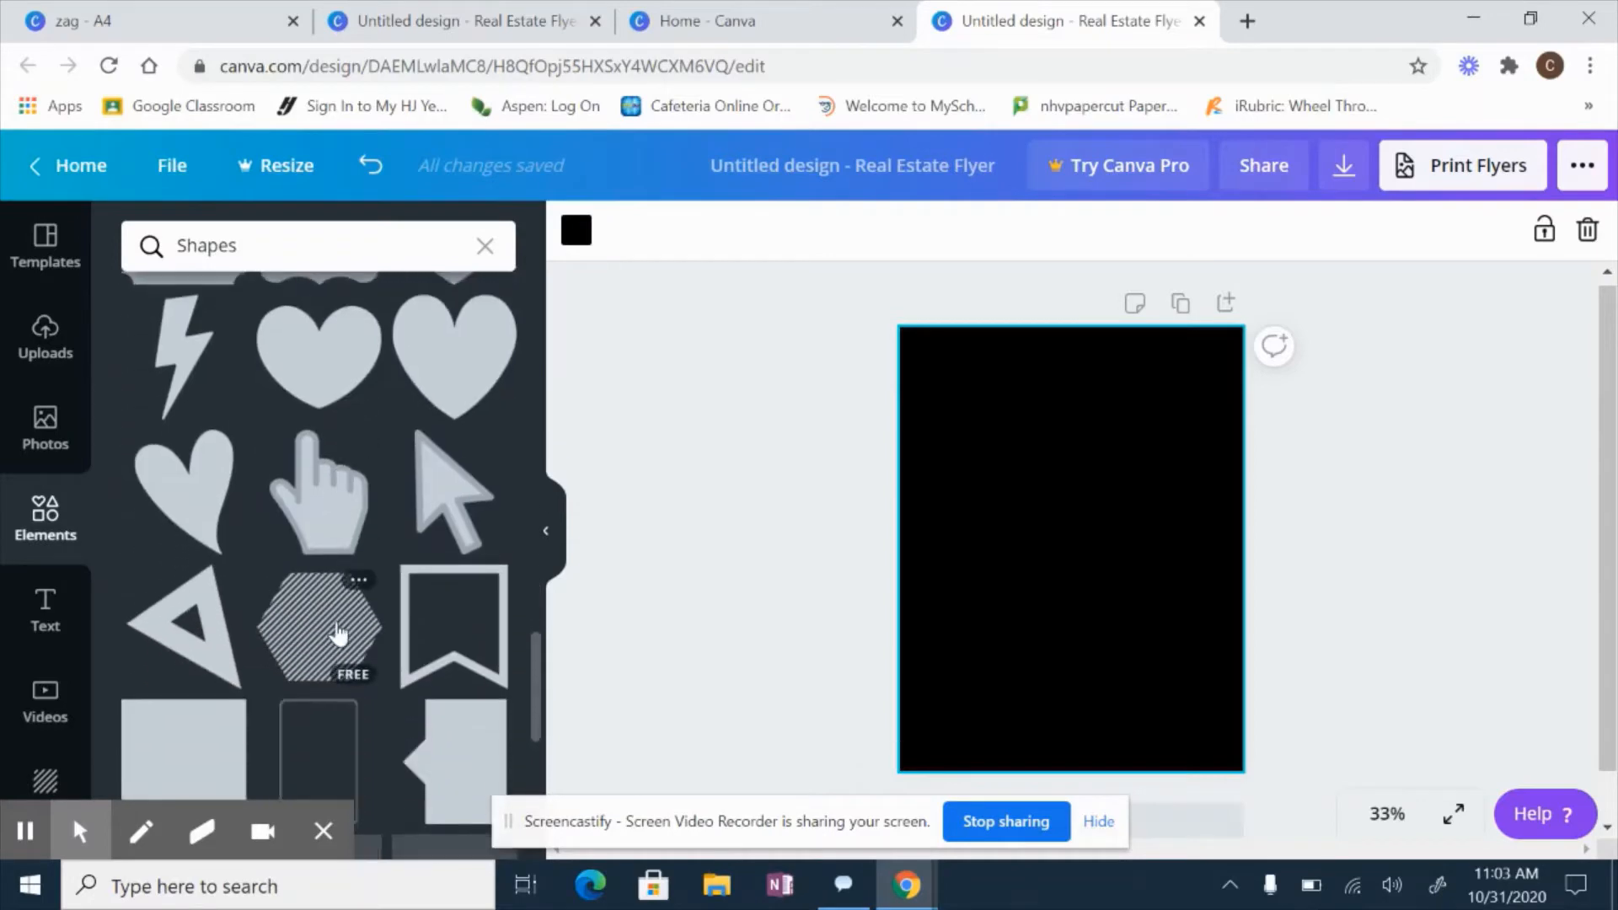
scroll(338, 633, "down", 2)
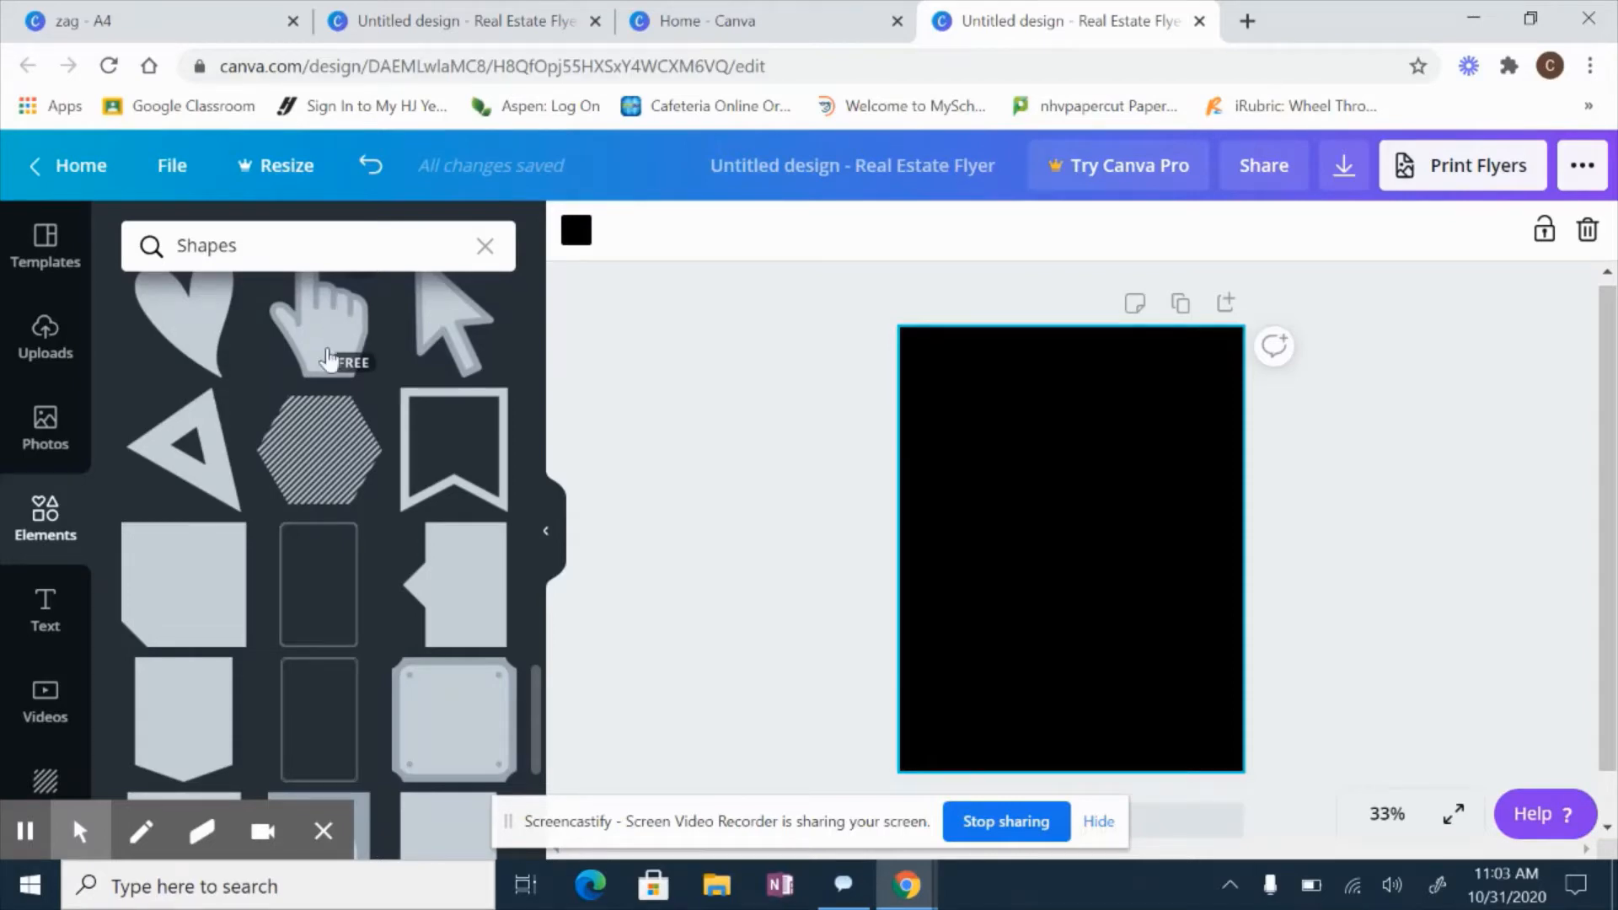
scroll(409, 596, "down", 2)
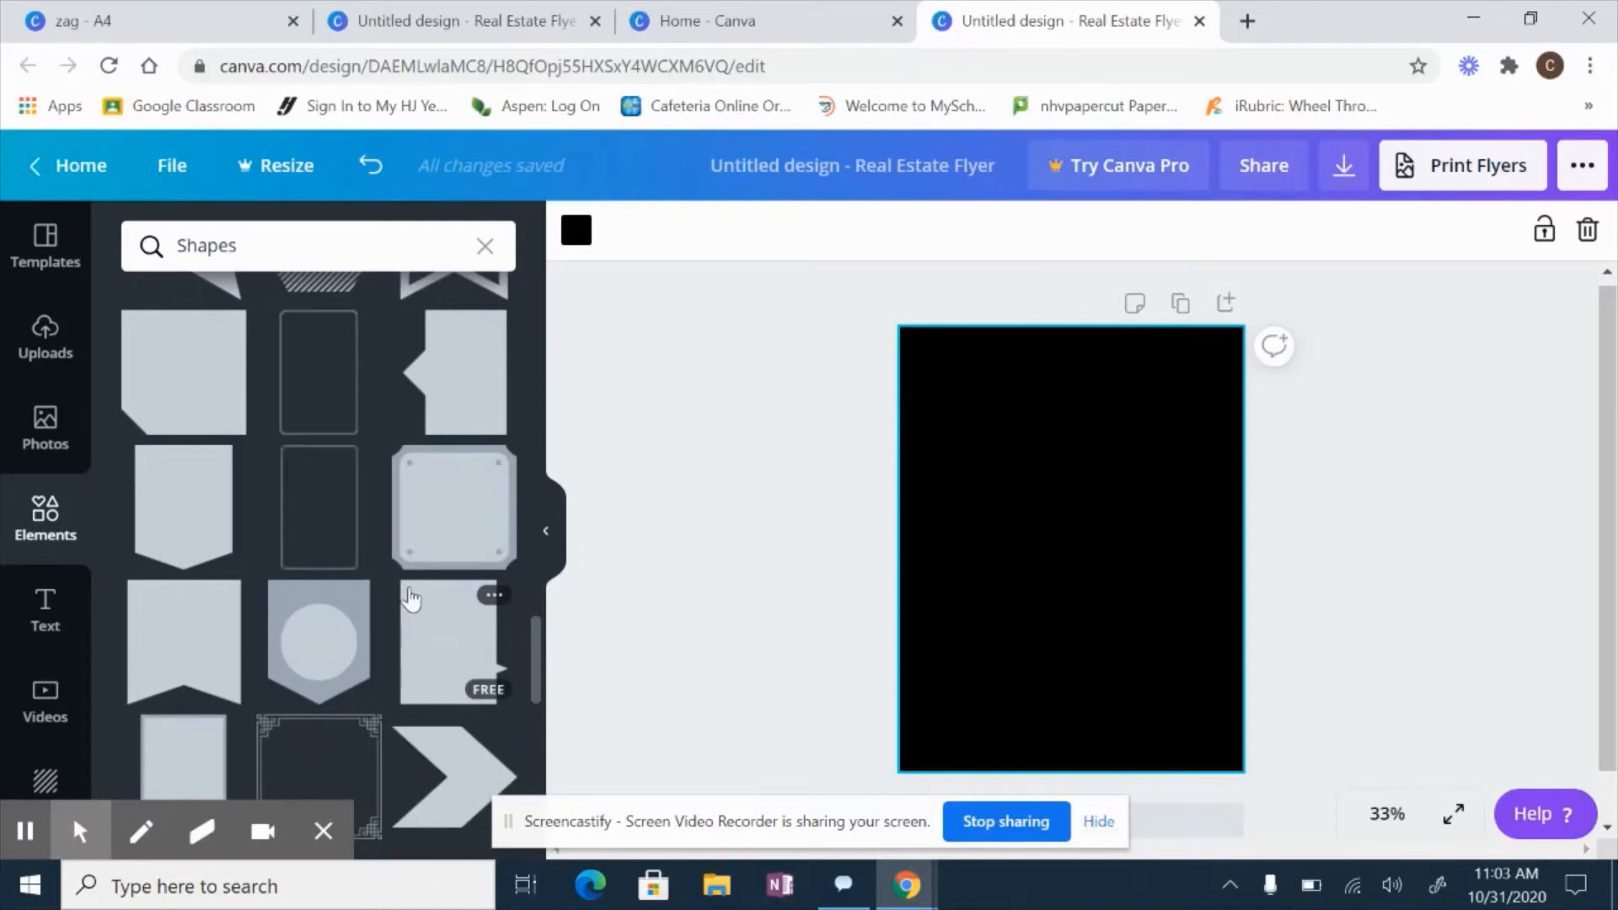
scroll(411, 598, "down", 5)
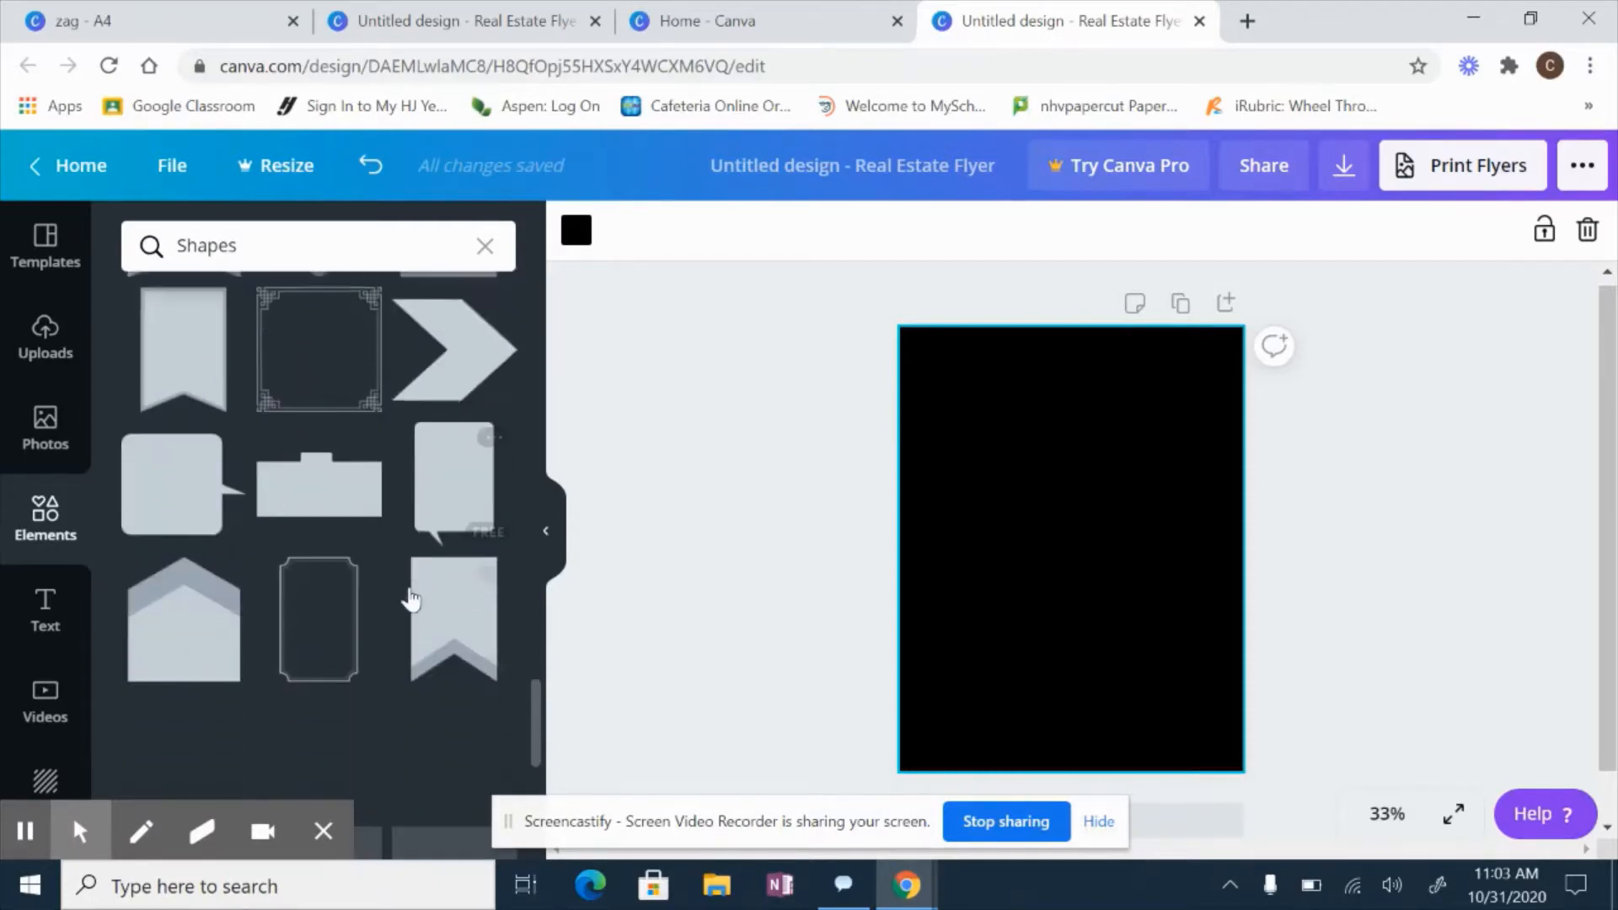
scroll(413, 598, "down", 5)
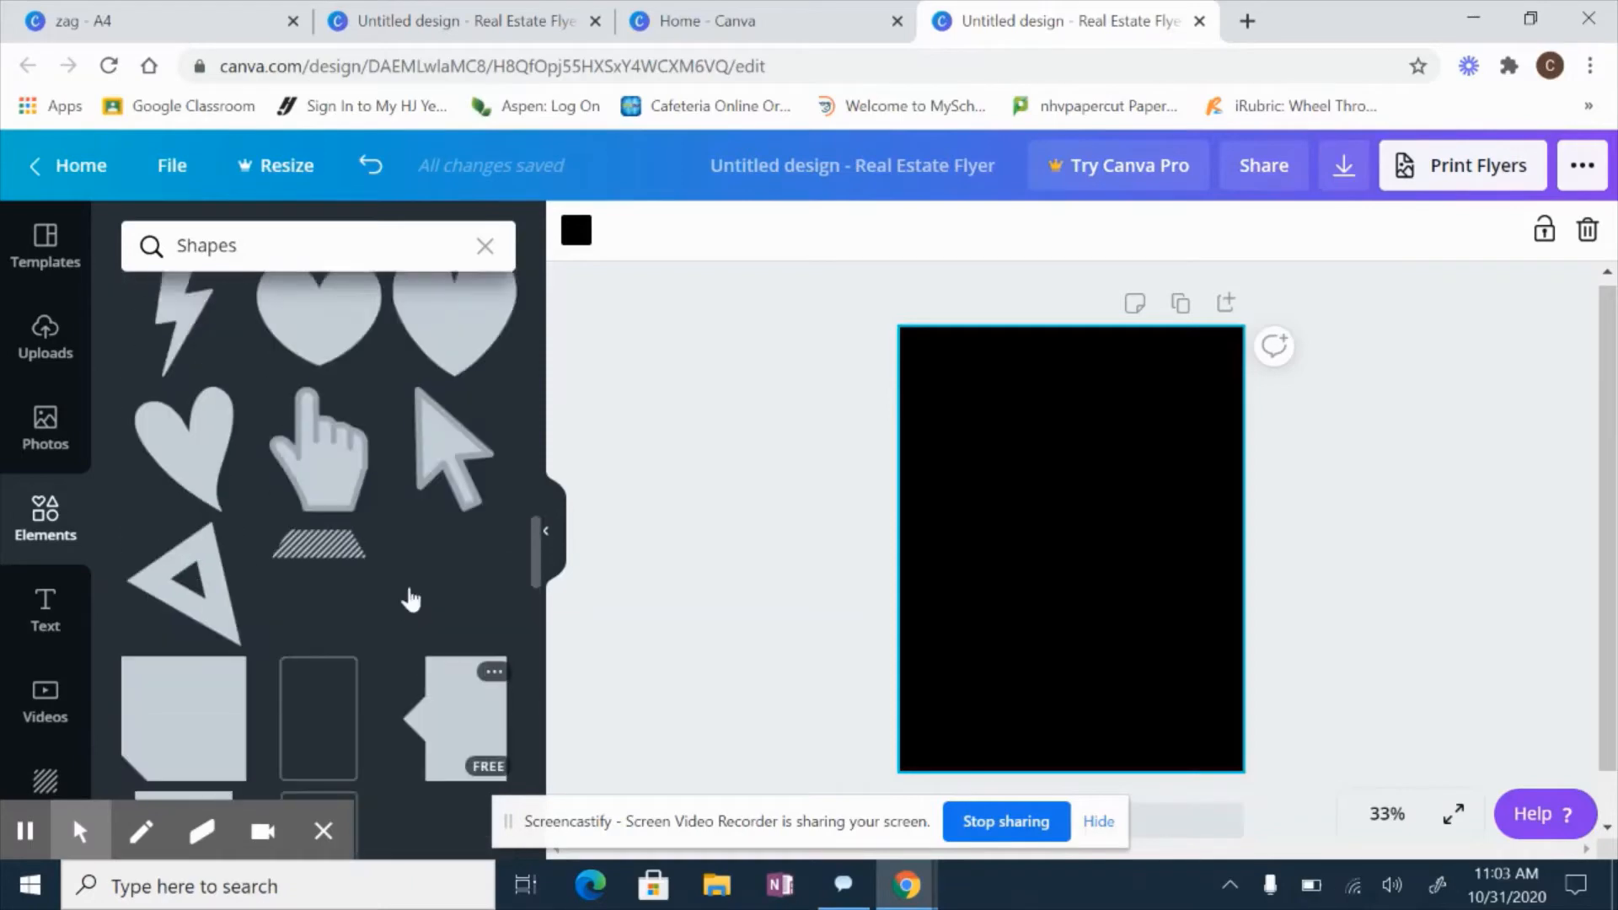
Add the basic solid triangle from the Shapes collection to the black page.
scroll(410, 598, "up", 3)
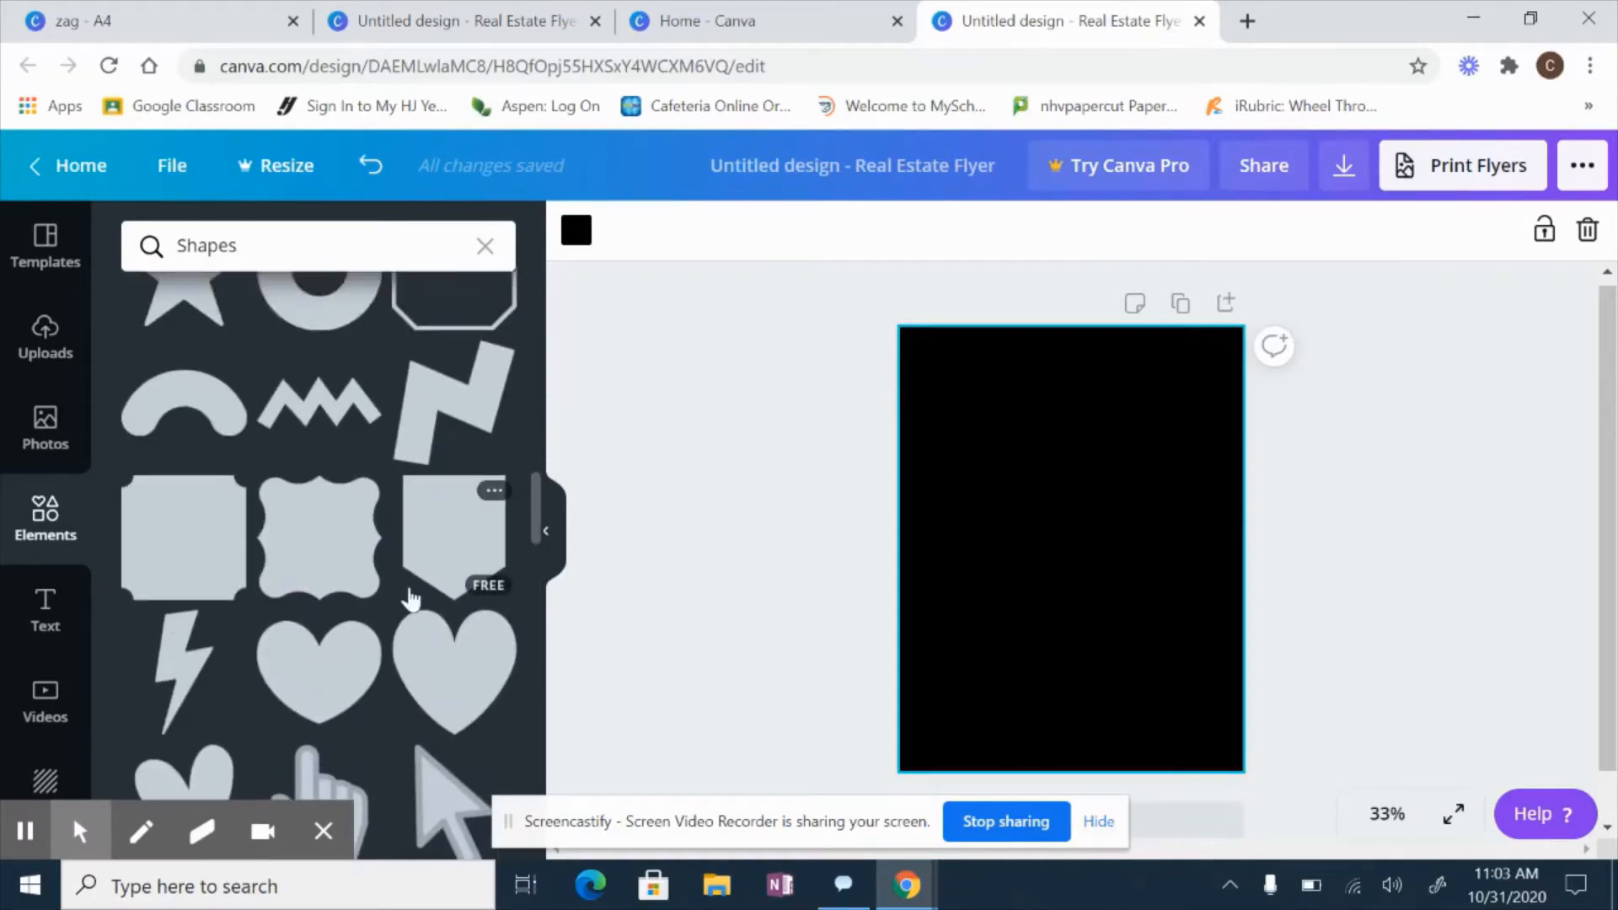
scroll(410, 598, "up", 10)
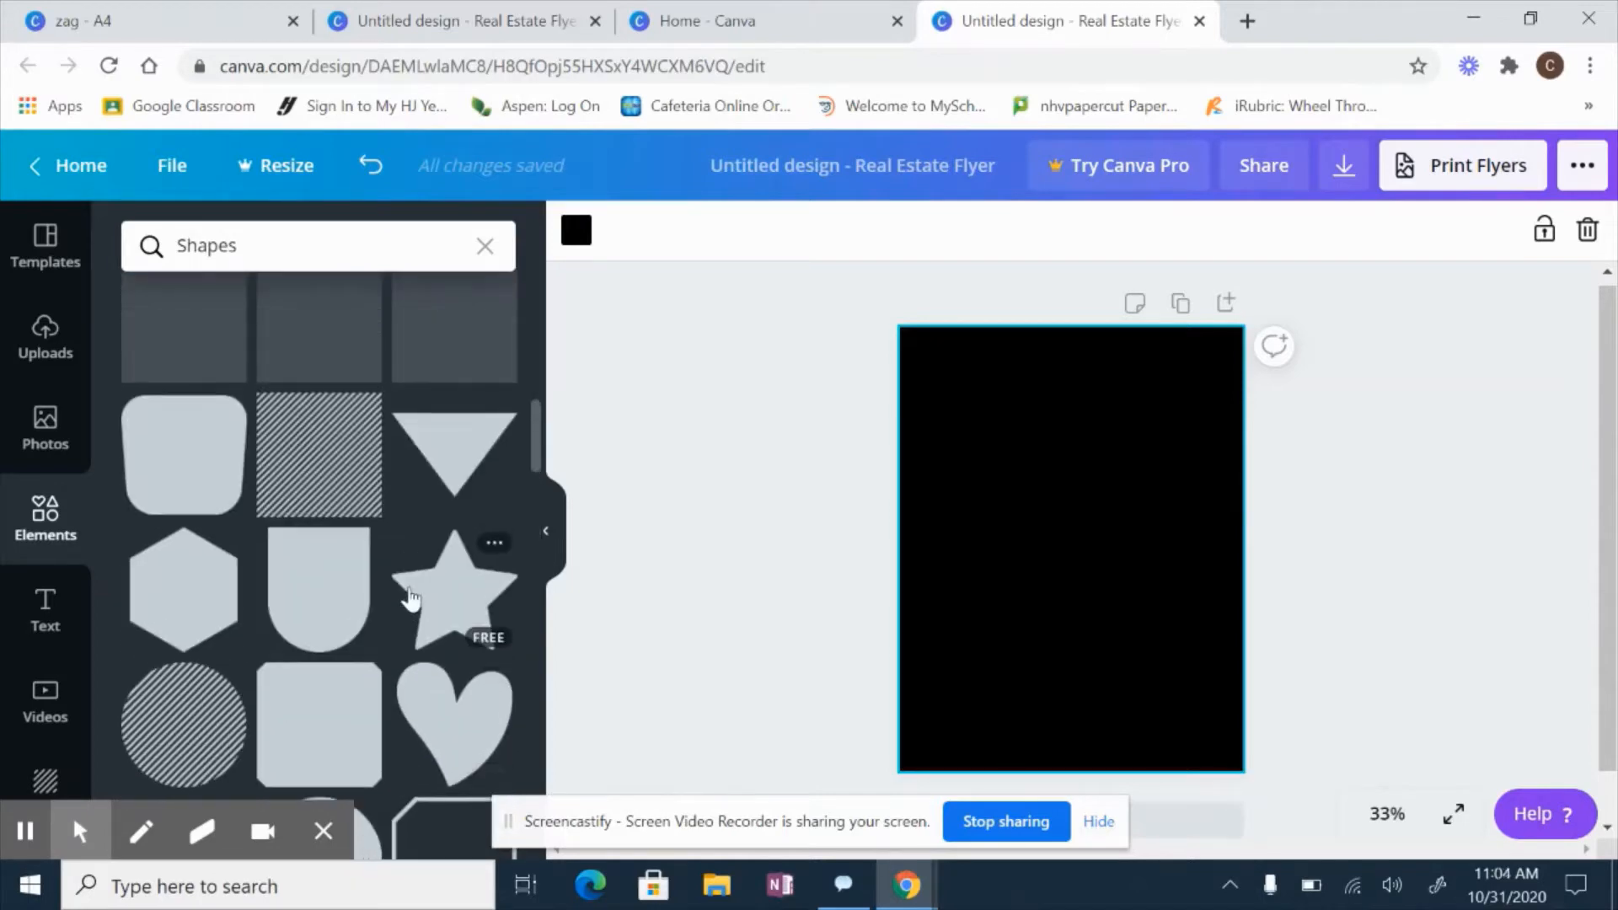
scroll(411, 598, "up", 10)
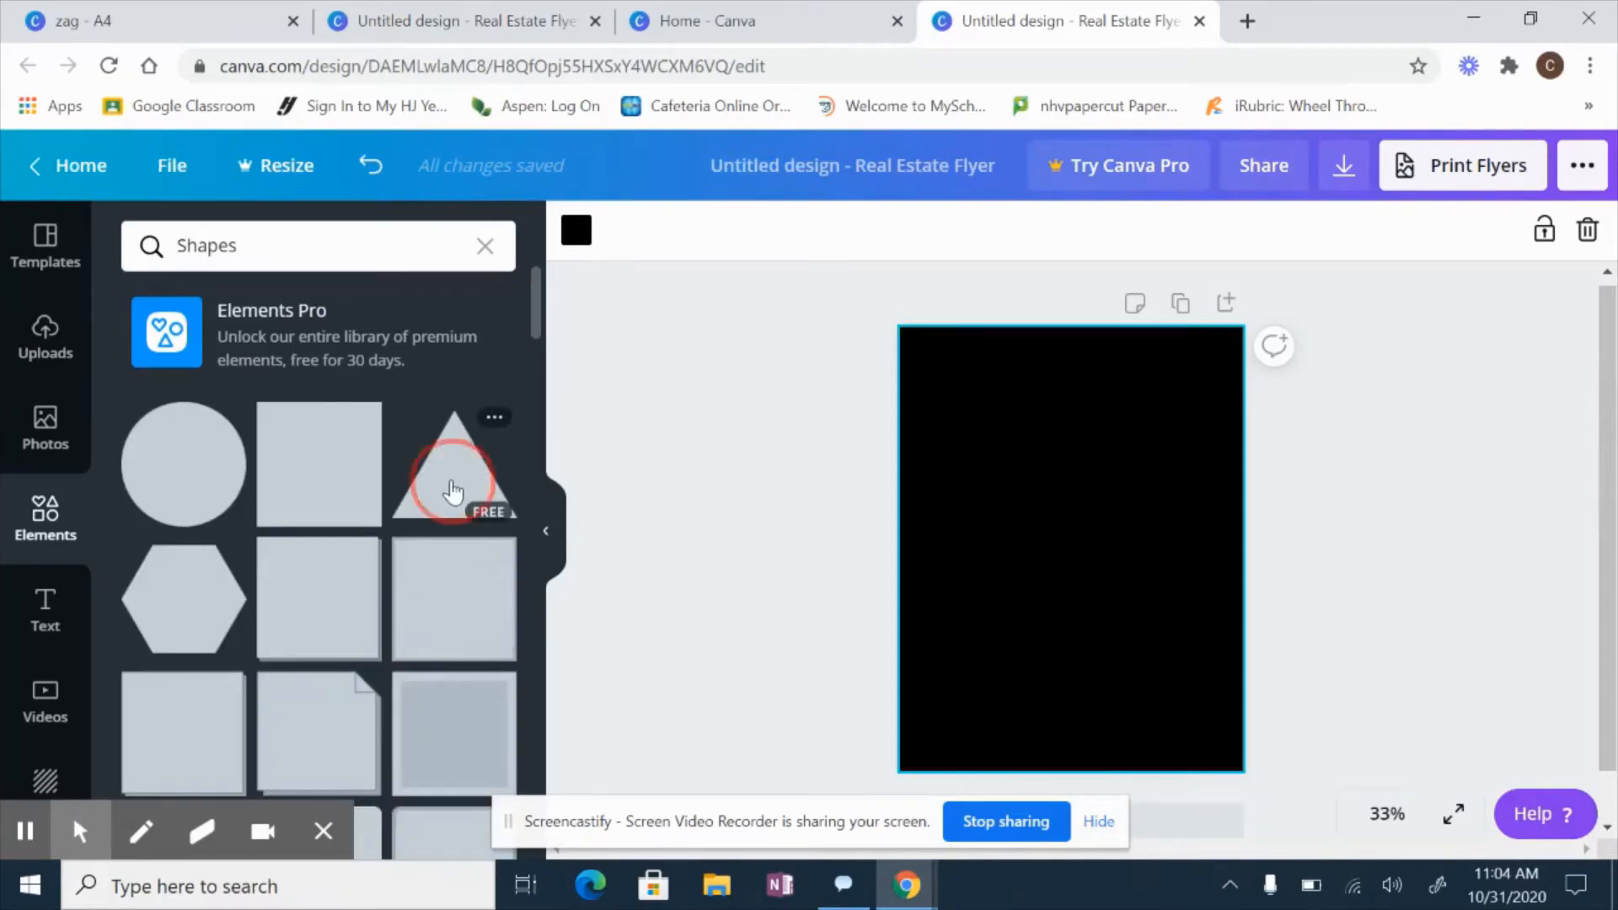
left_click(453, 491)
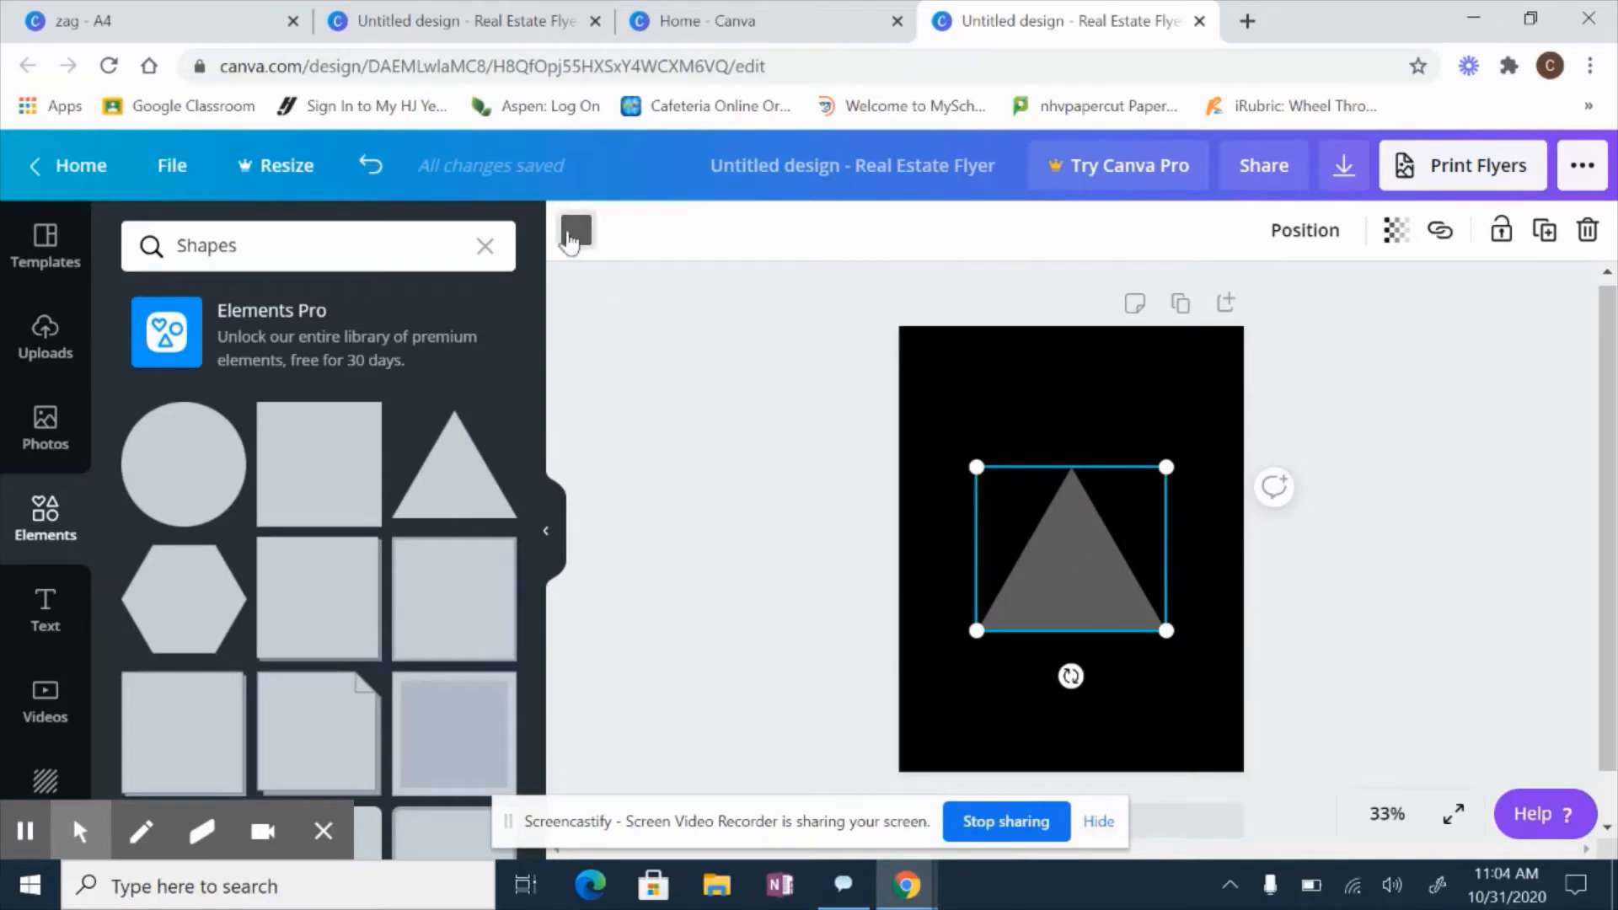
Recolor the selected triangle white using the default colors.
left_click(575, 236)
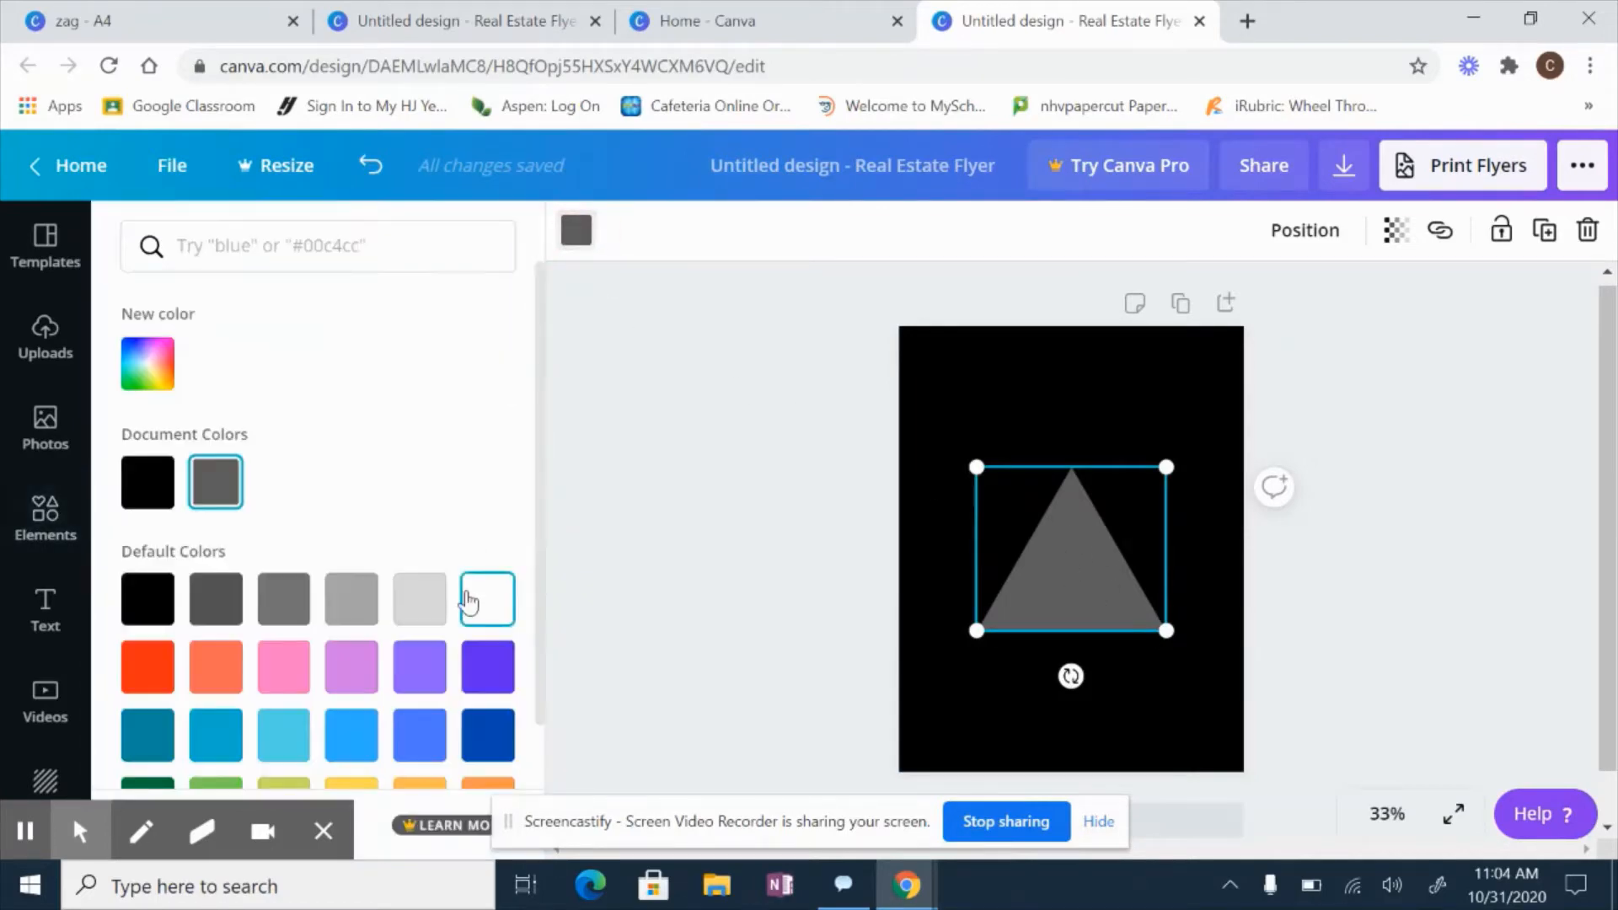
left_click(480, 600)
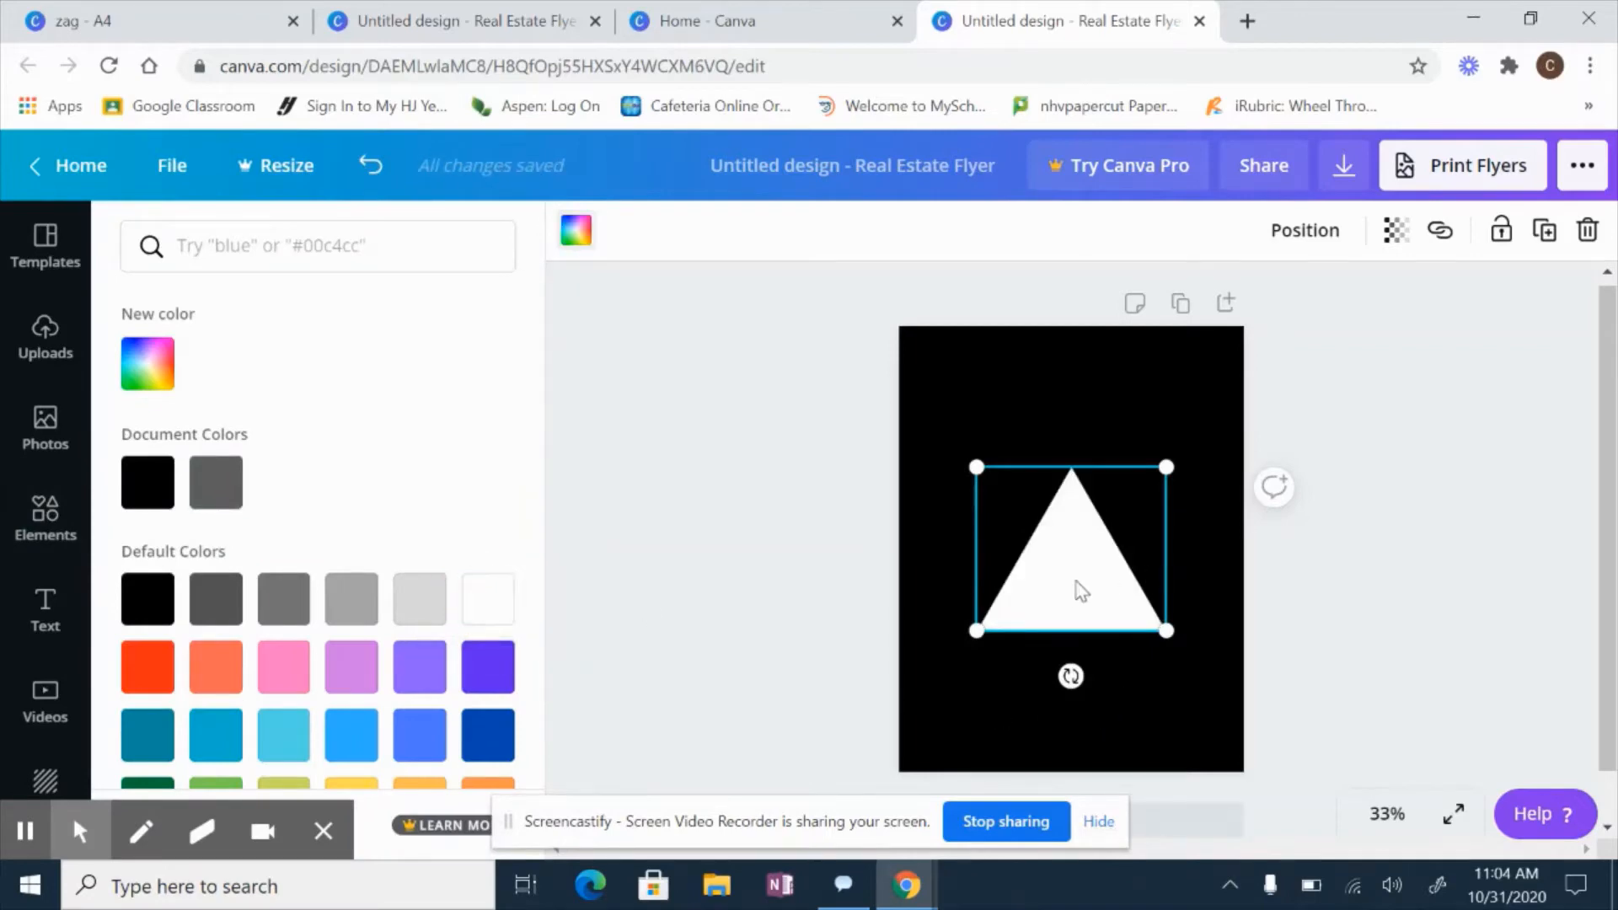
Shrink the white triangle to about a quarter of the page width in the page's upper-left corner, slightly inset from both edges.
left_click_drag(1061, 586, 985, 452)
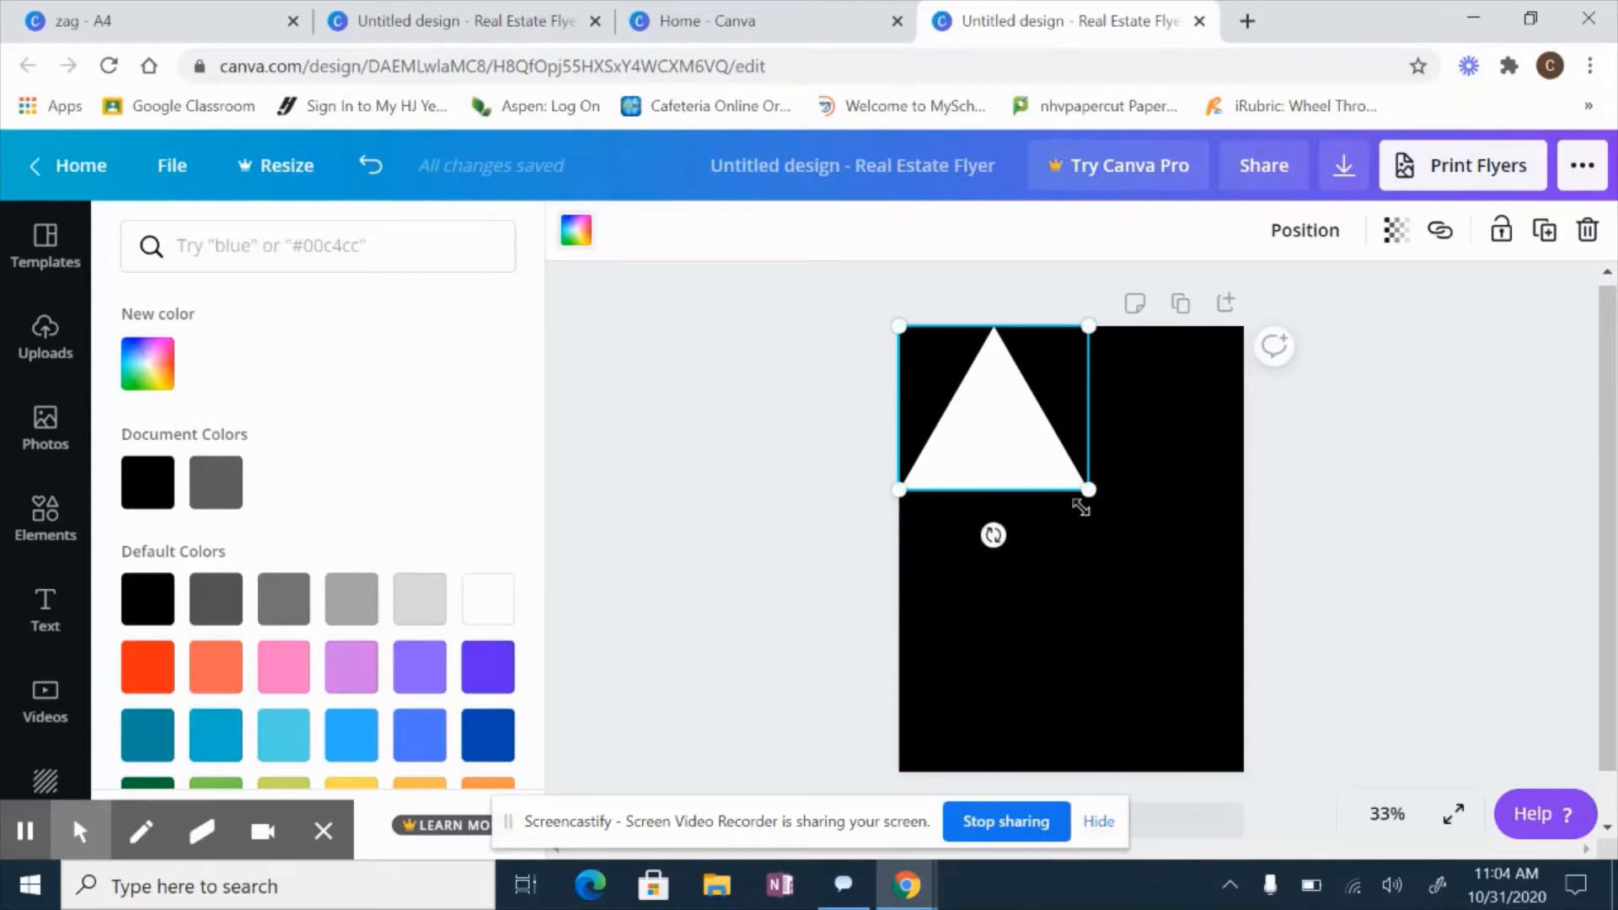
left_click_drag(1087, 489, 964, 419)
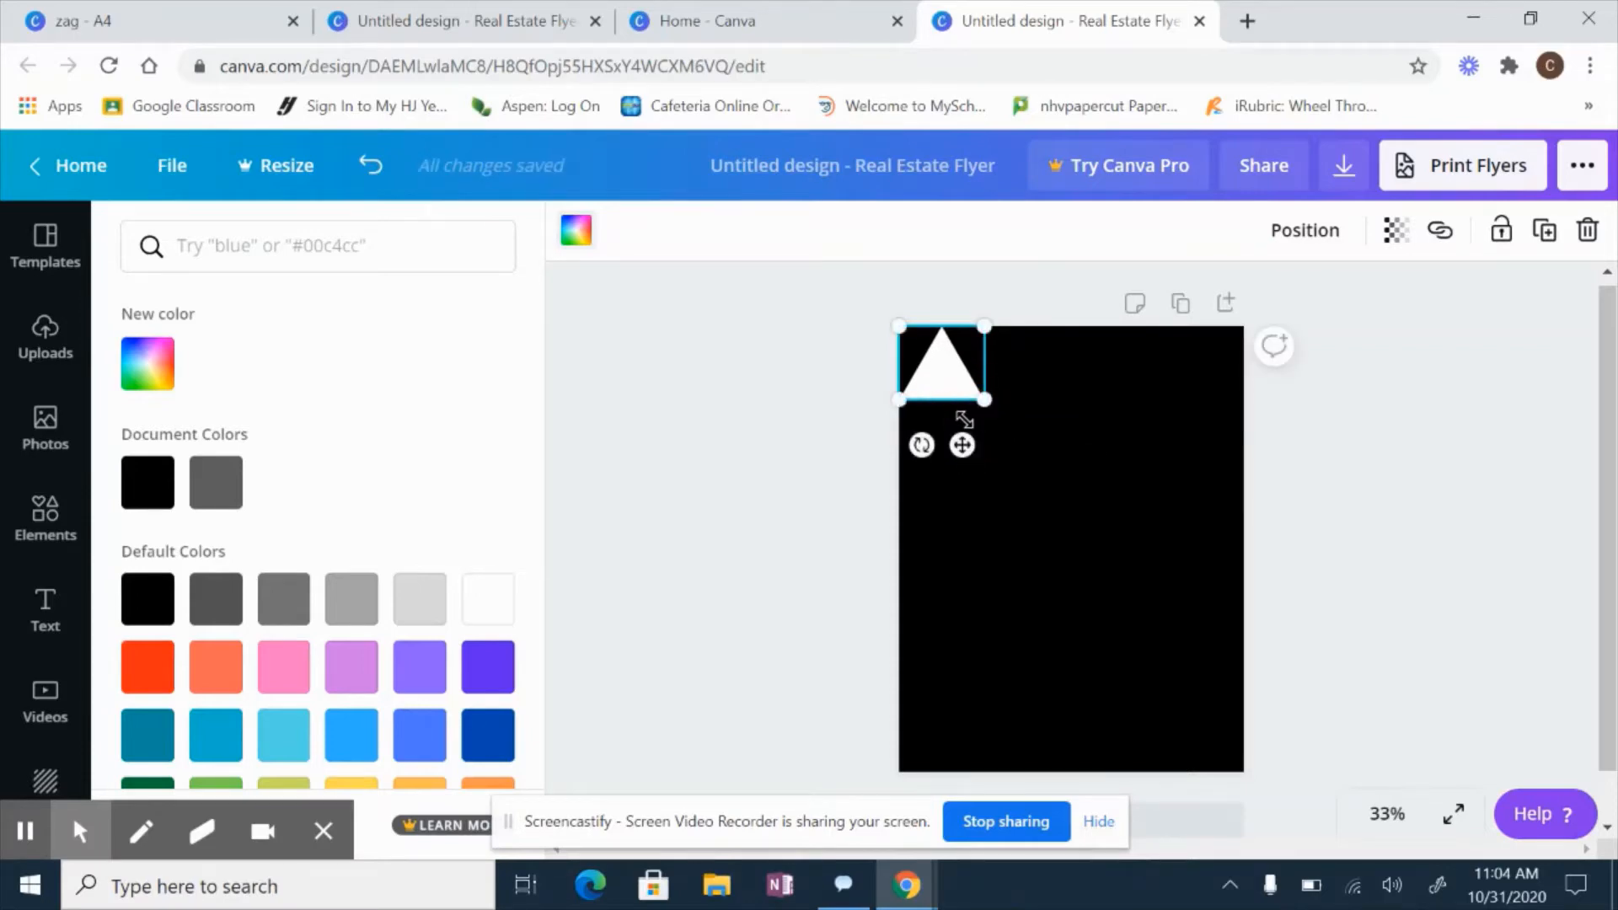
key("Down")
key("Down")
key("Down")
key("Down")
key("Right")
key("Right")
key("Right")
key("Right")
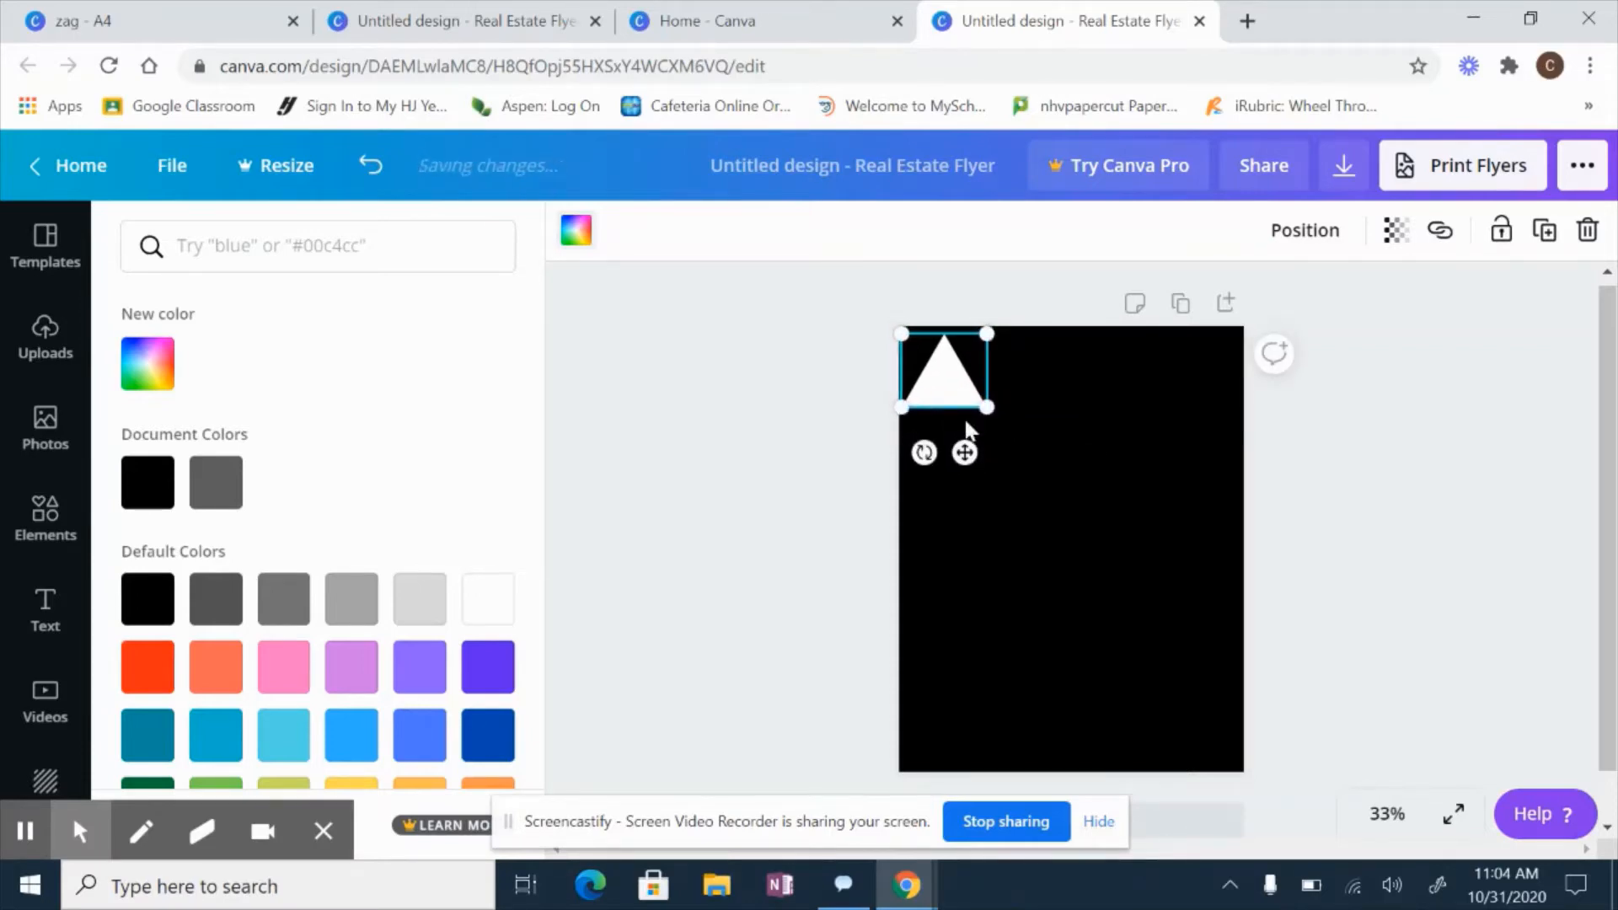
left_click(790, 417)
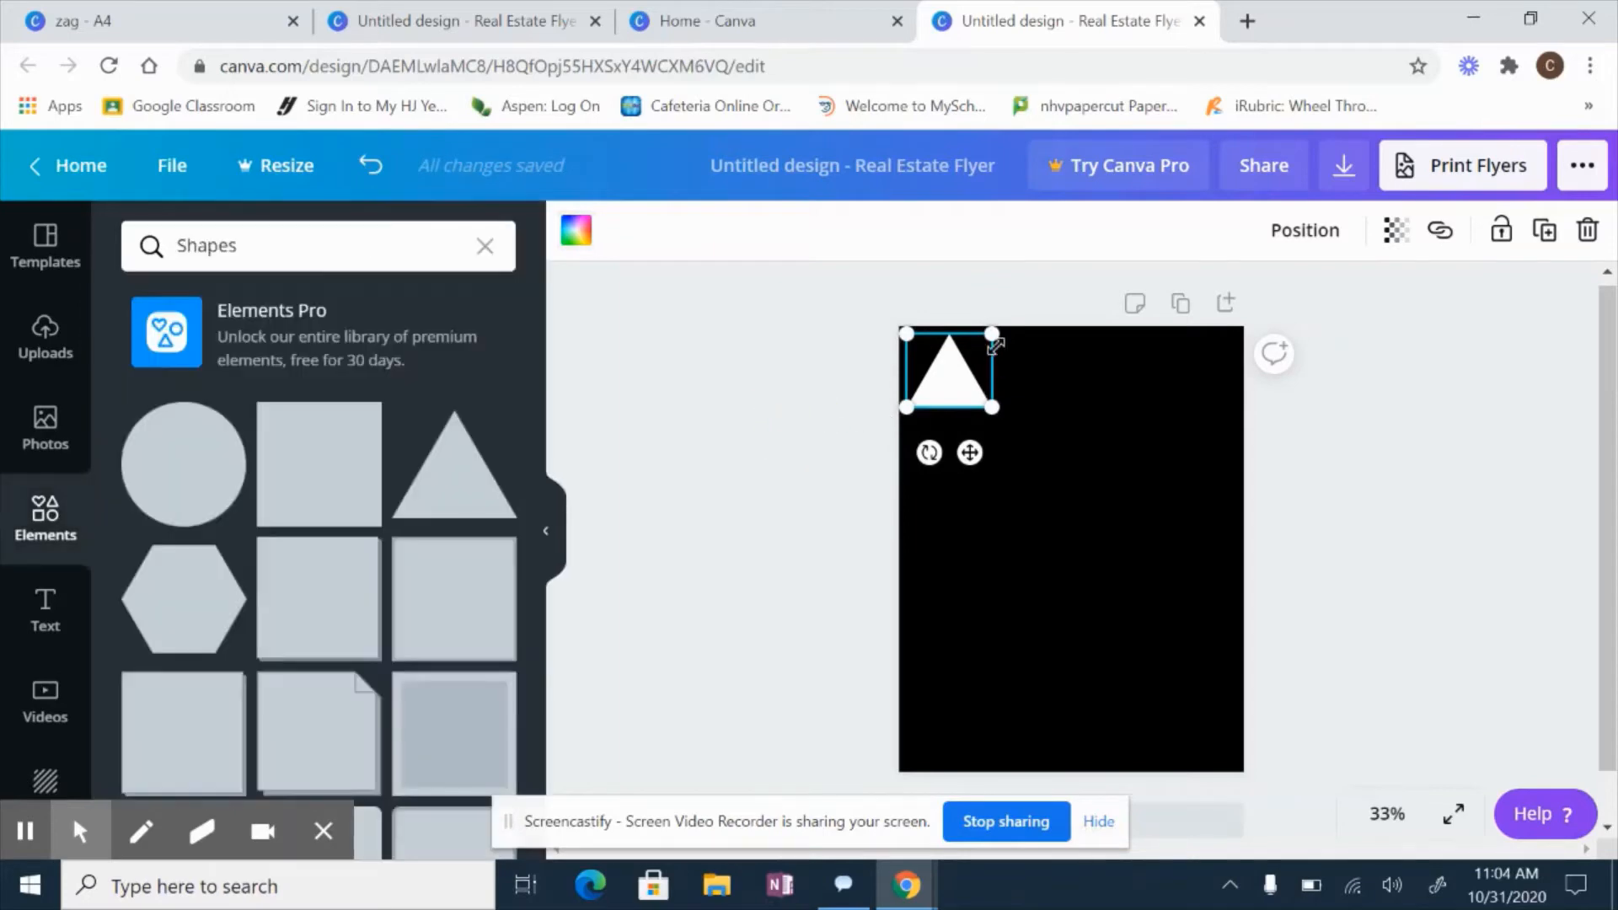
left_click(835, 467)
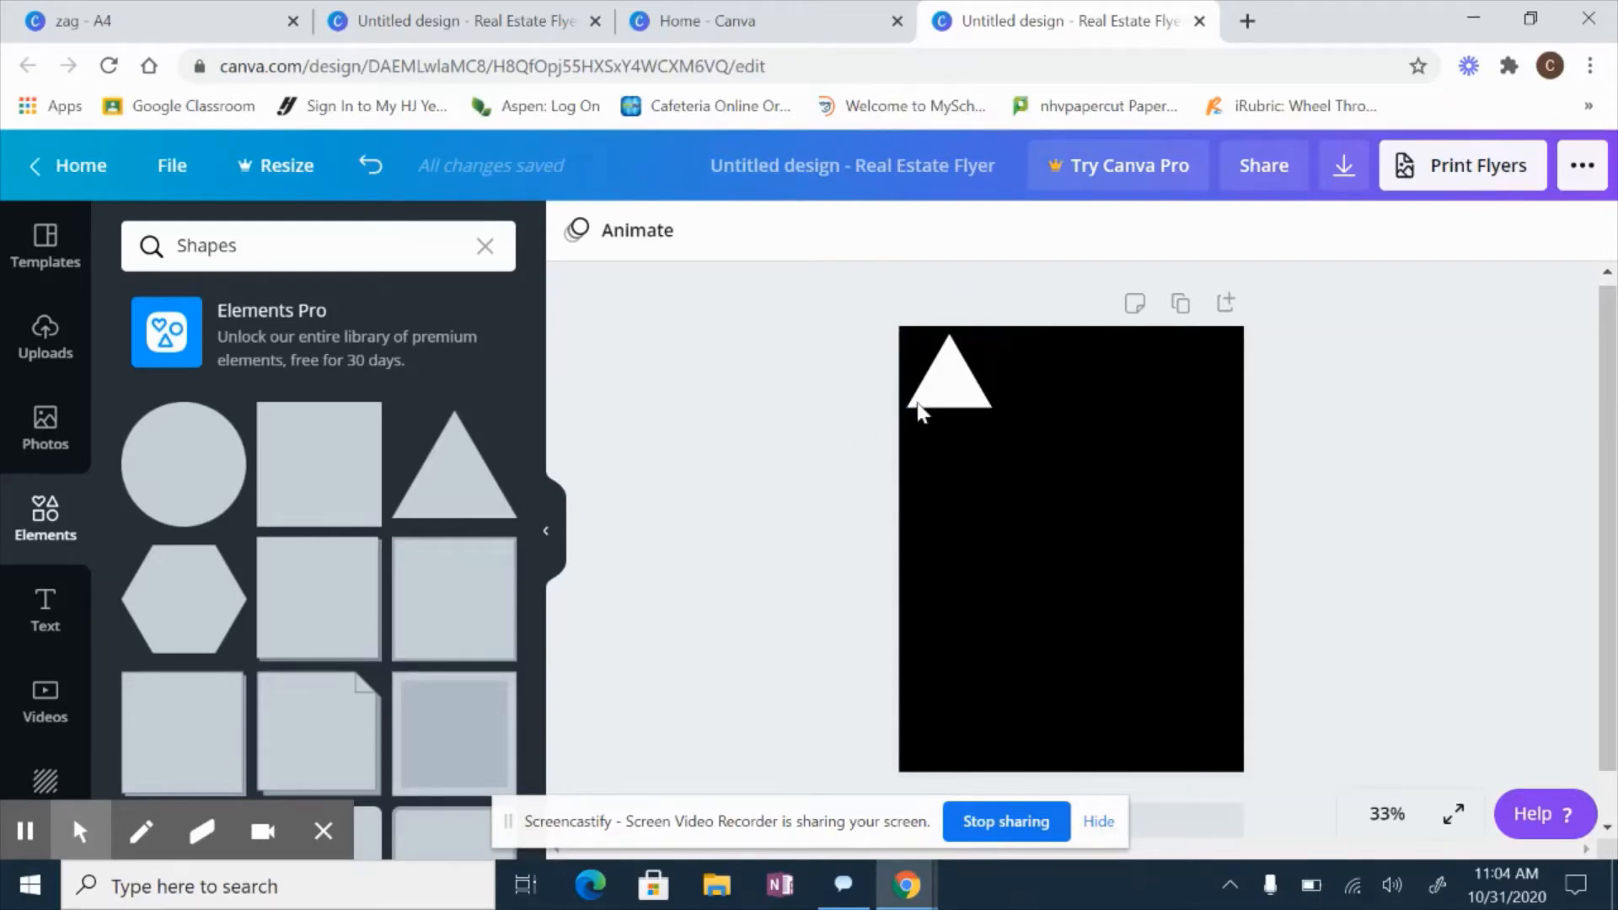
Scale the corner triangle down further to just under a fifth of the page width.
left_click(956, 392)
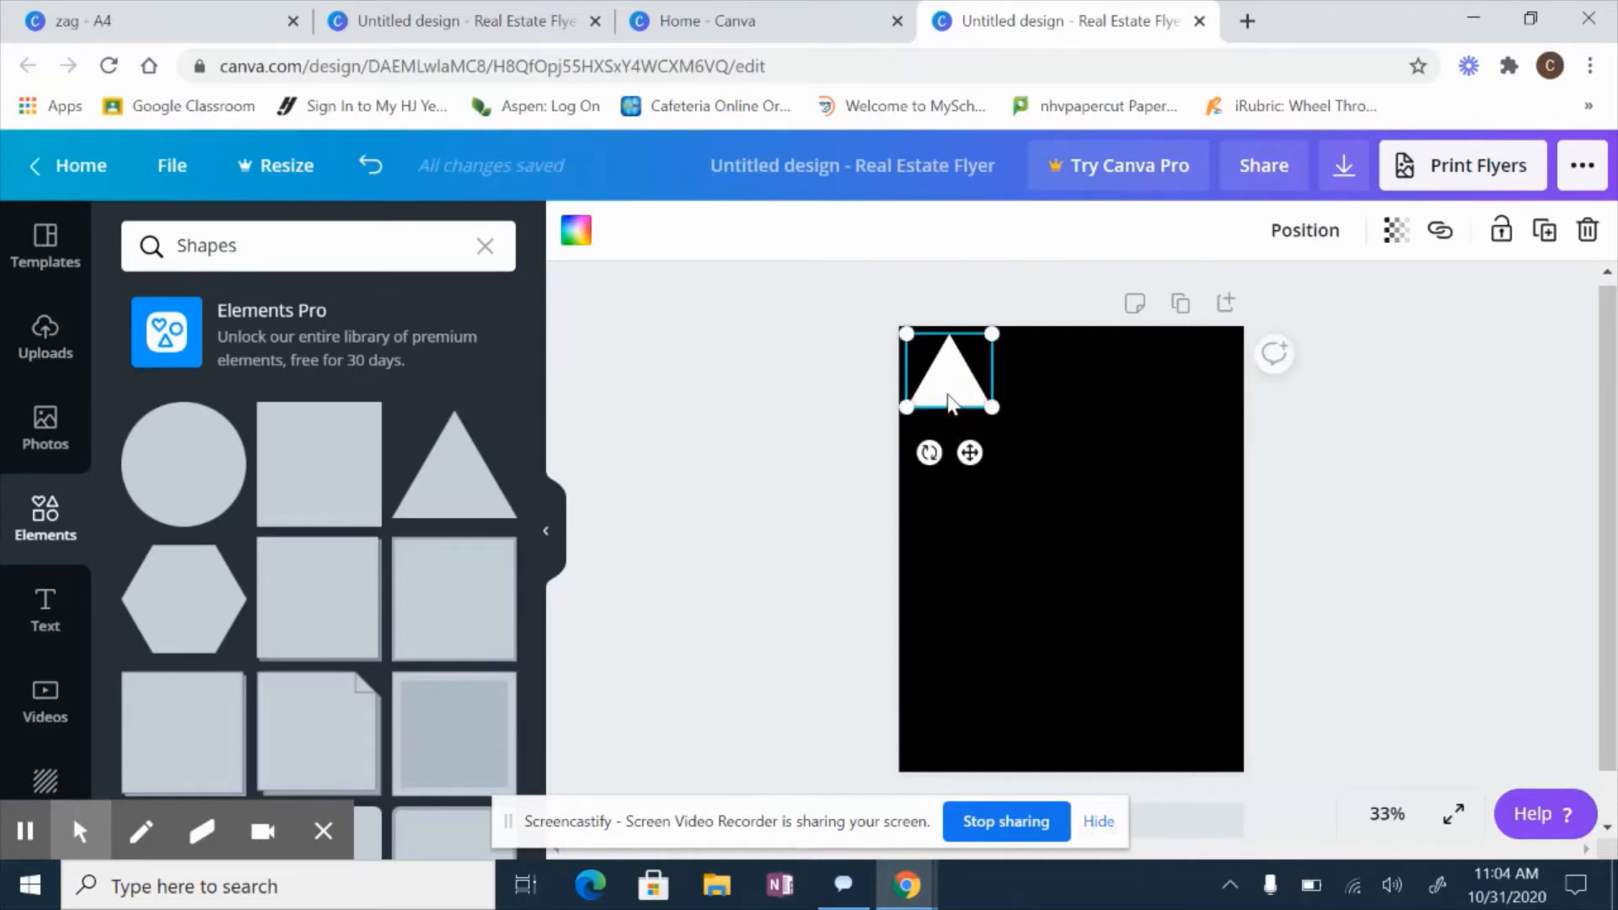
left_click_drag(975, 411, 959, 396)
left_click(868, 402)
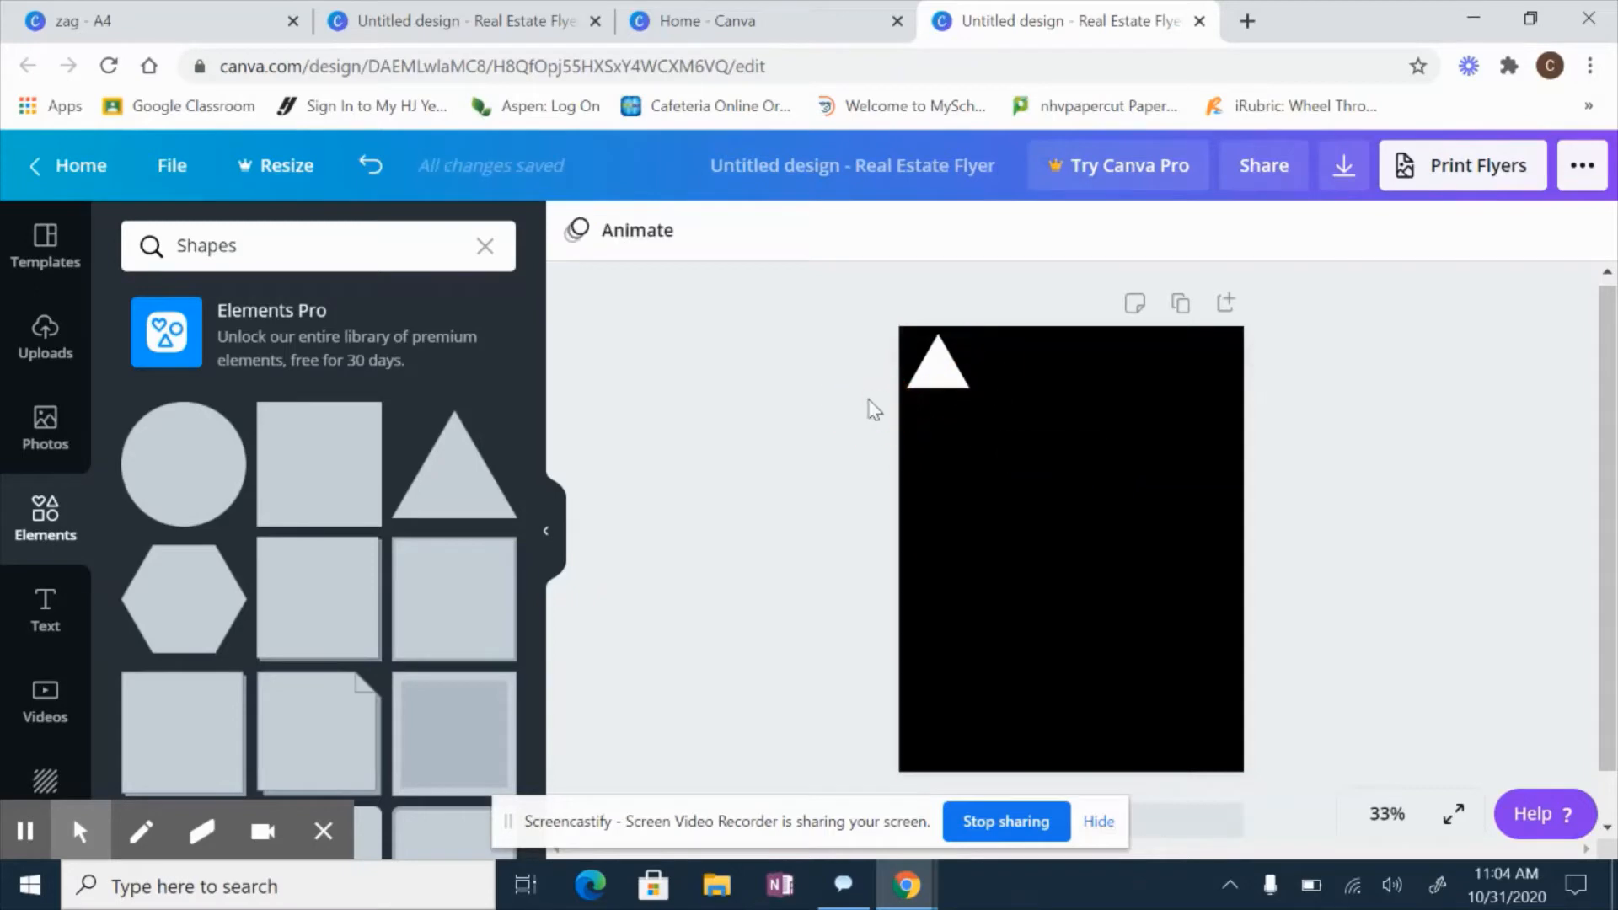
Duplicate the corner triangle and place the copy directly to its right, level with the original.
left_click(933, 361)
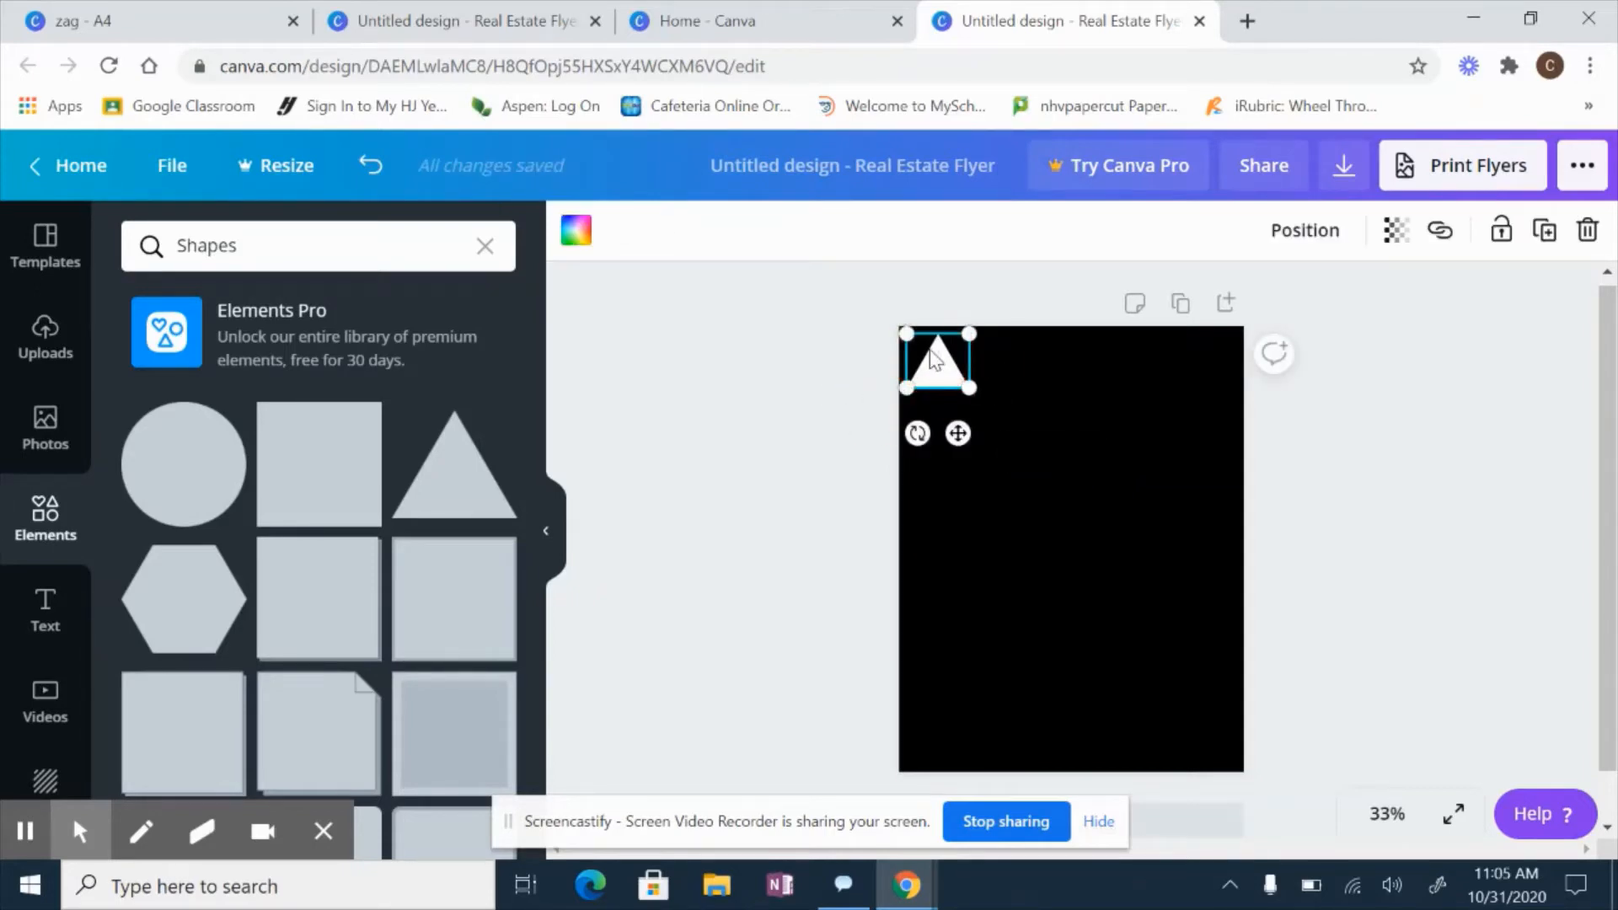
mouse_move(930, 352)
left_mouse_down()
mouse_move(1014, 371)
mouse_move(1003, 366)
left_mouse_up()
left_click(989, 550)
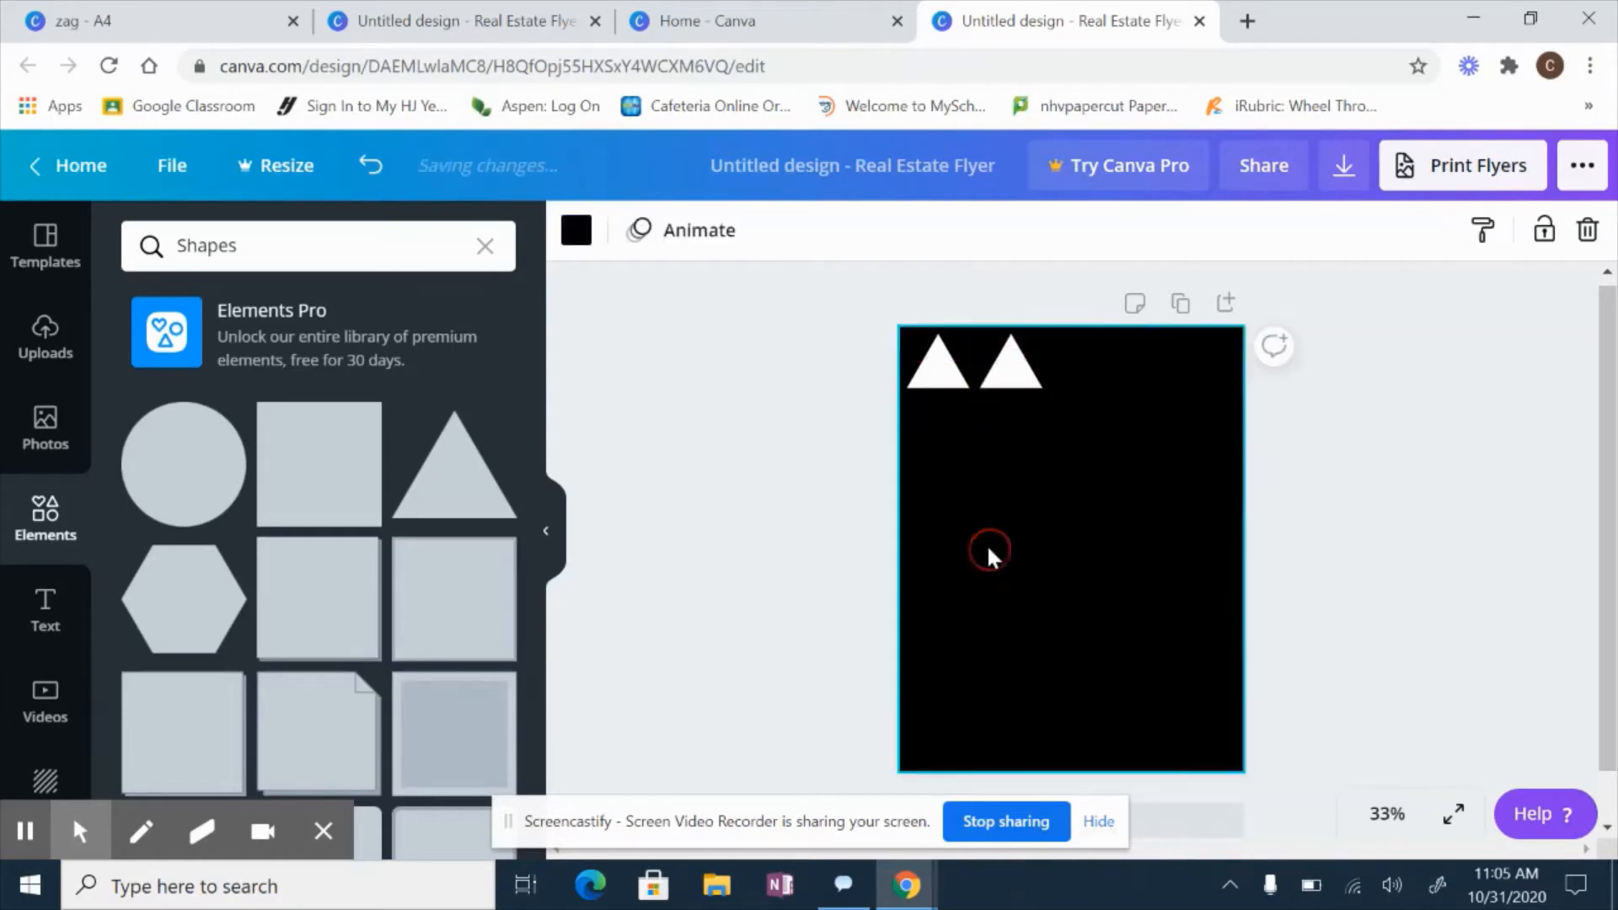
Rotate the second triangle upside down so that its tip points downward.
left_click(1006, 368)
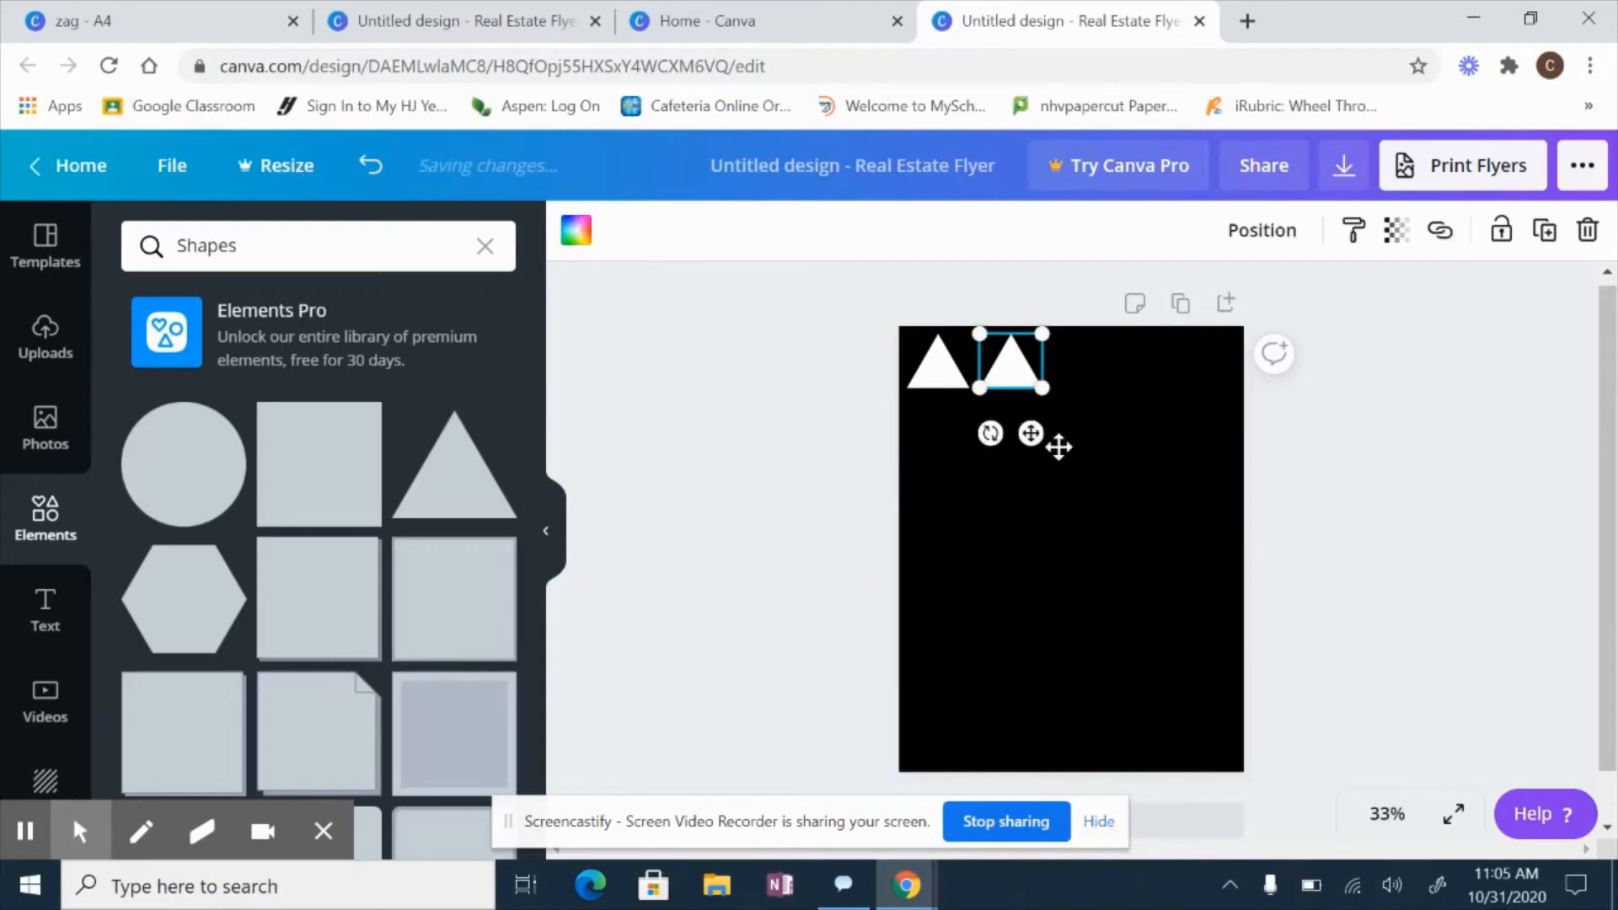
left_click(990, 433)
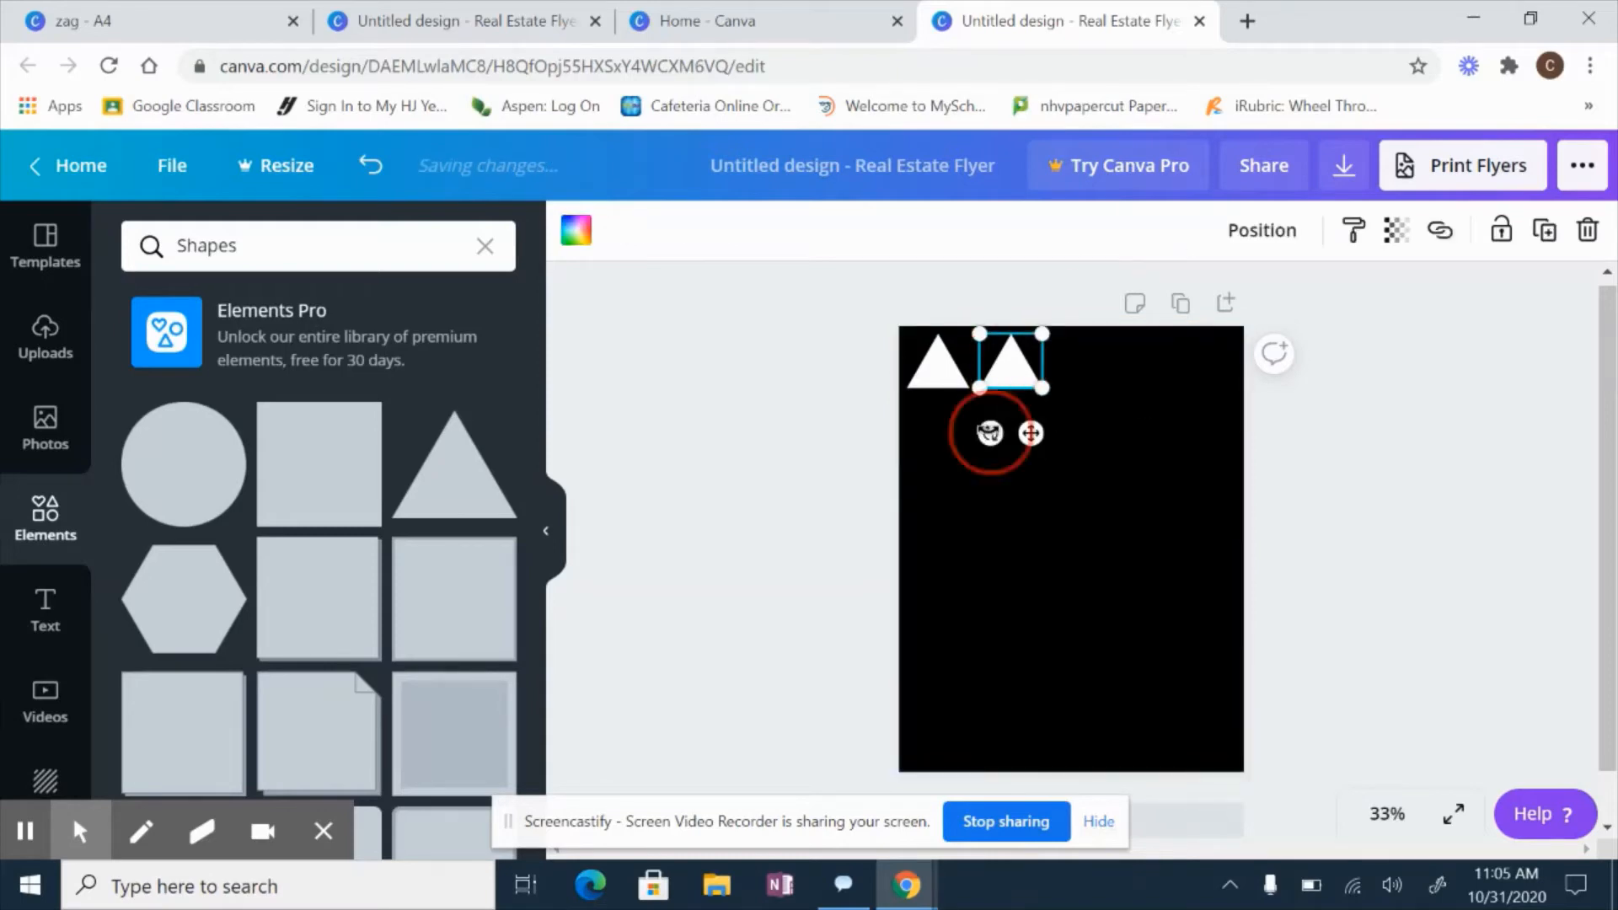
left_click_drag(991, 433, 1032, 305)
left_click(994, 548)
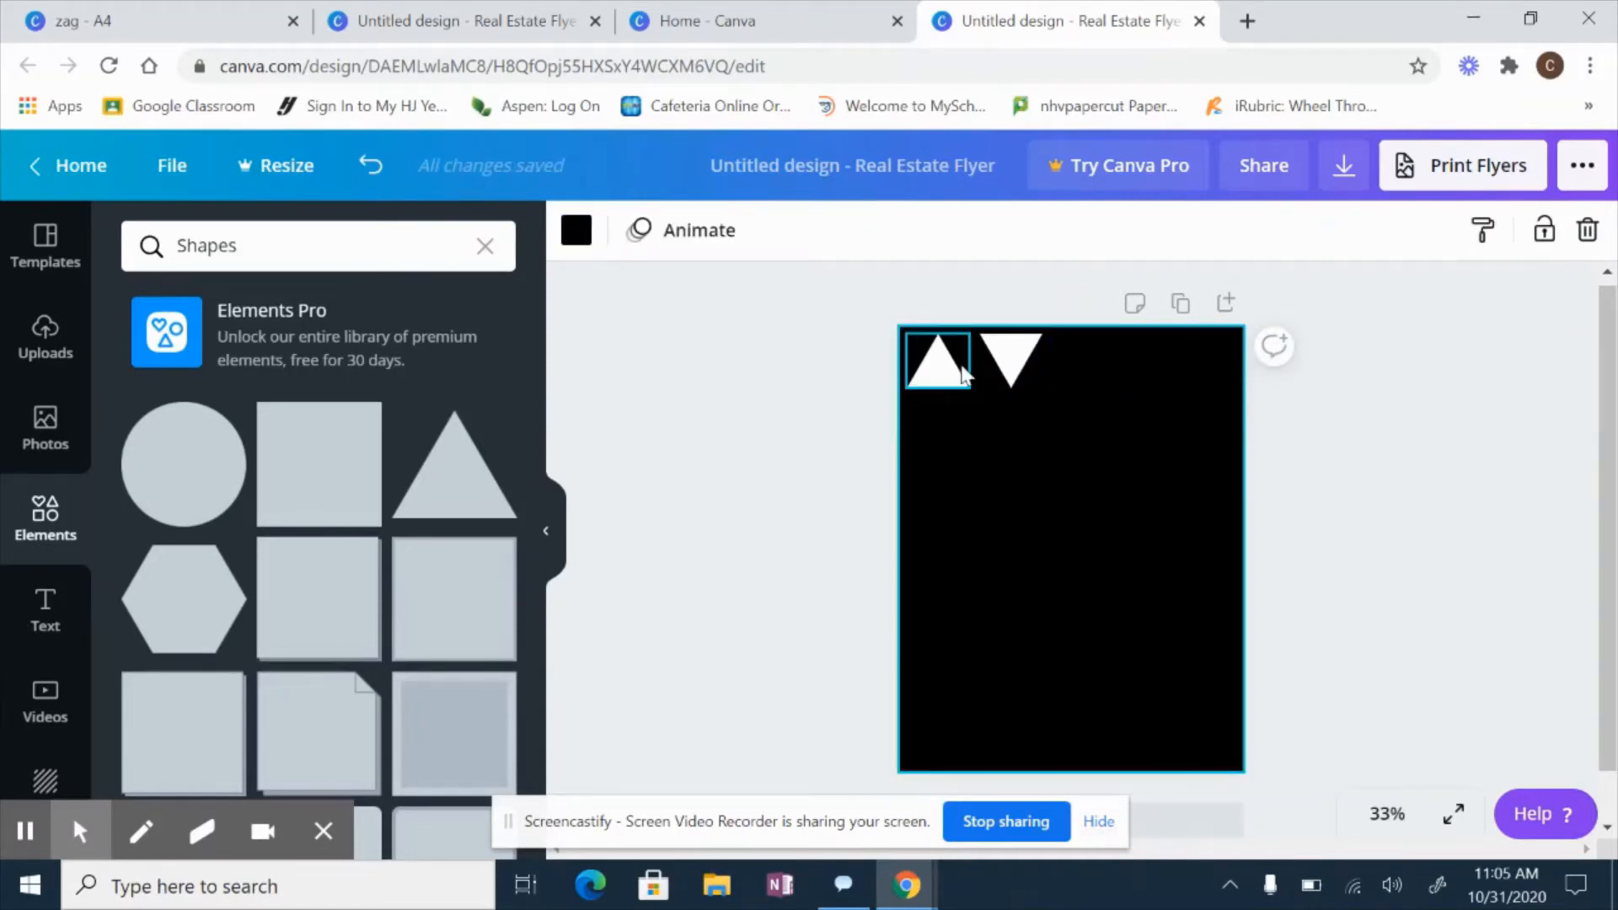
Nudge the upside-down triangle left until it nests beside the first one with a narrow diagonal gap.
left_click(1009, 362)
key("Left")
key("Left")
key("Left")
key("Left")
key("Left")
key("Left")
key("Left")
key("Left")
key("Left")
key("Left")
key("Left")
key("Left")
key("Left")
key("Left")
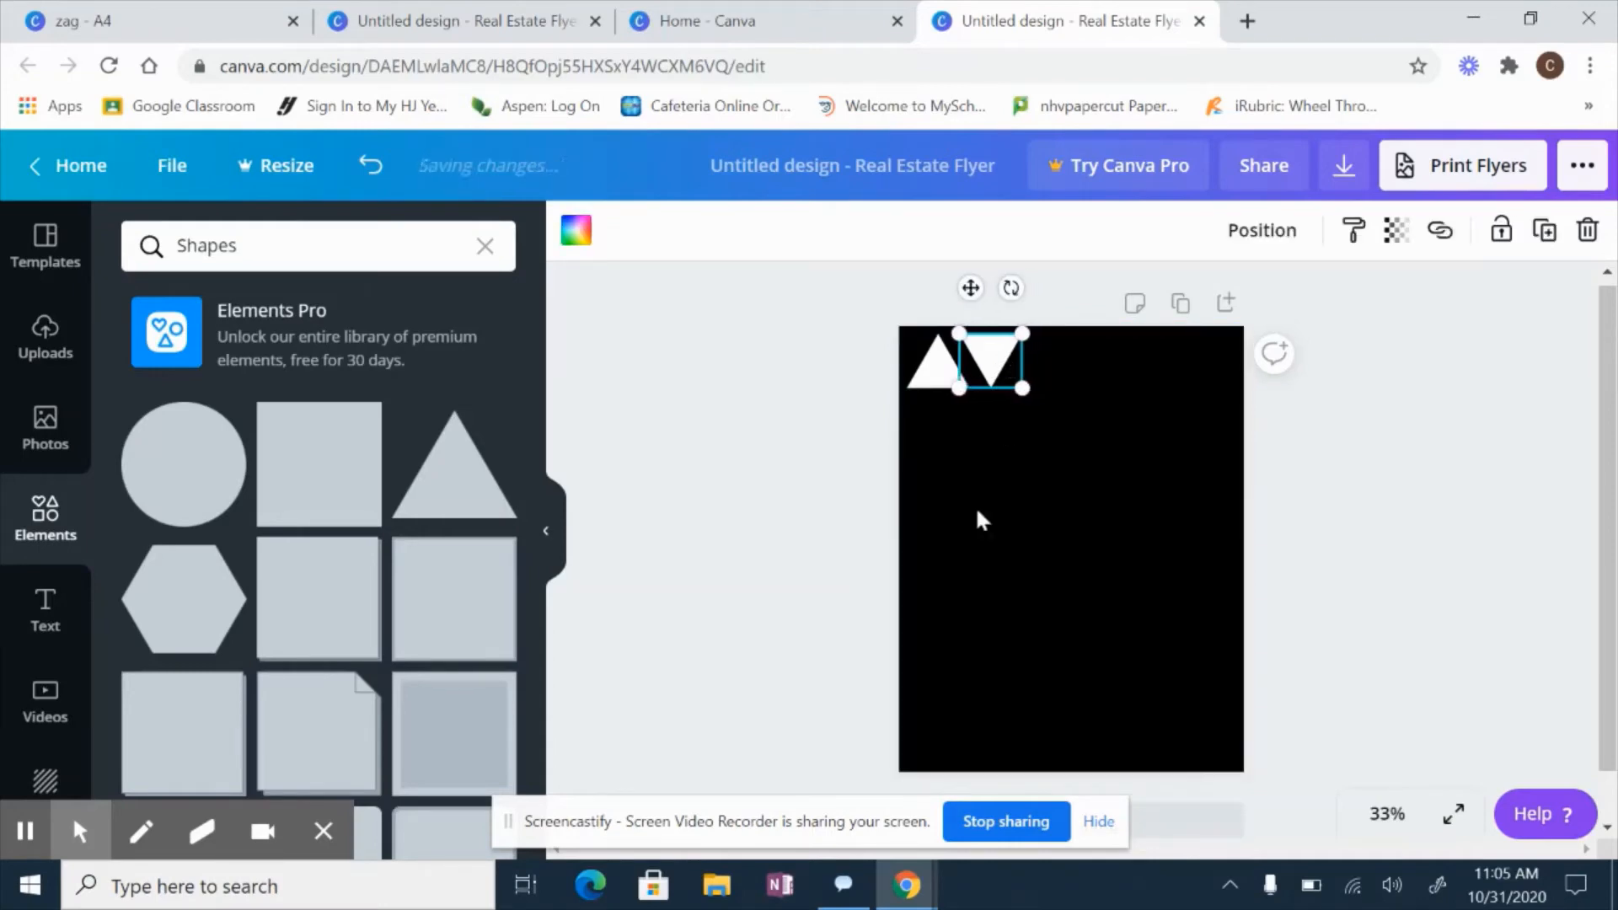
left_click(956, 556)
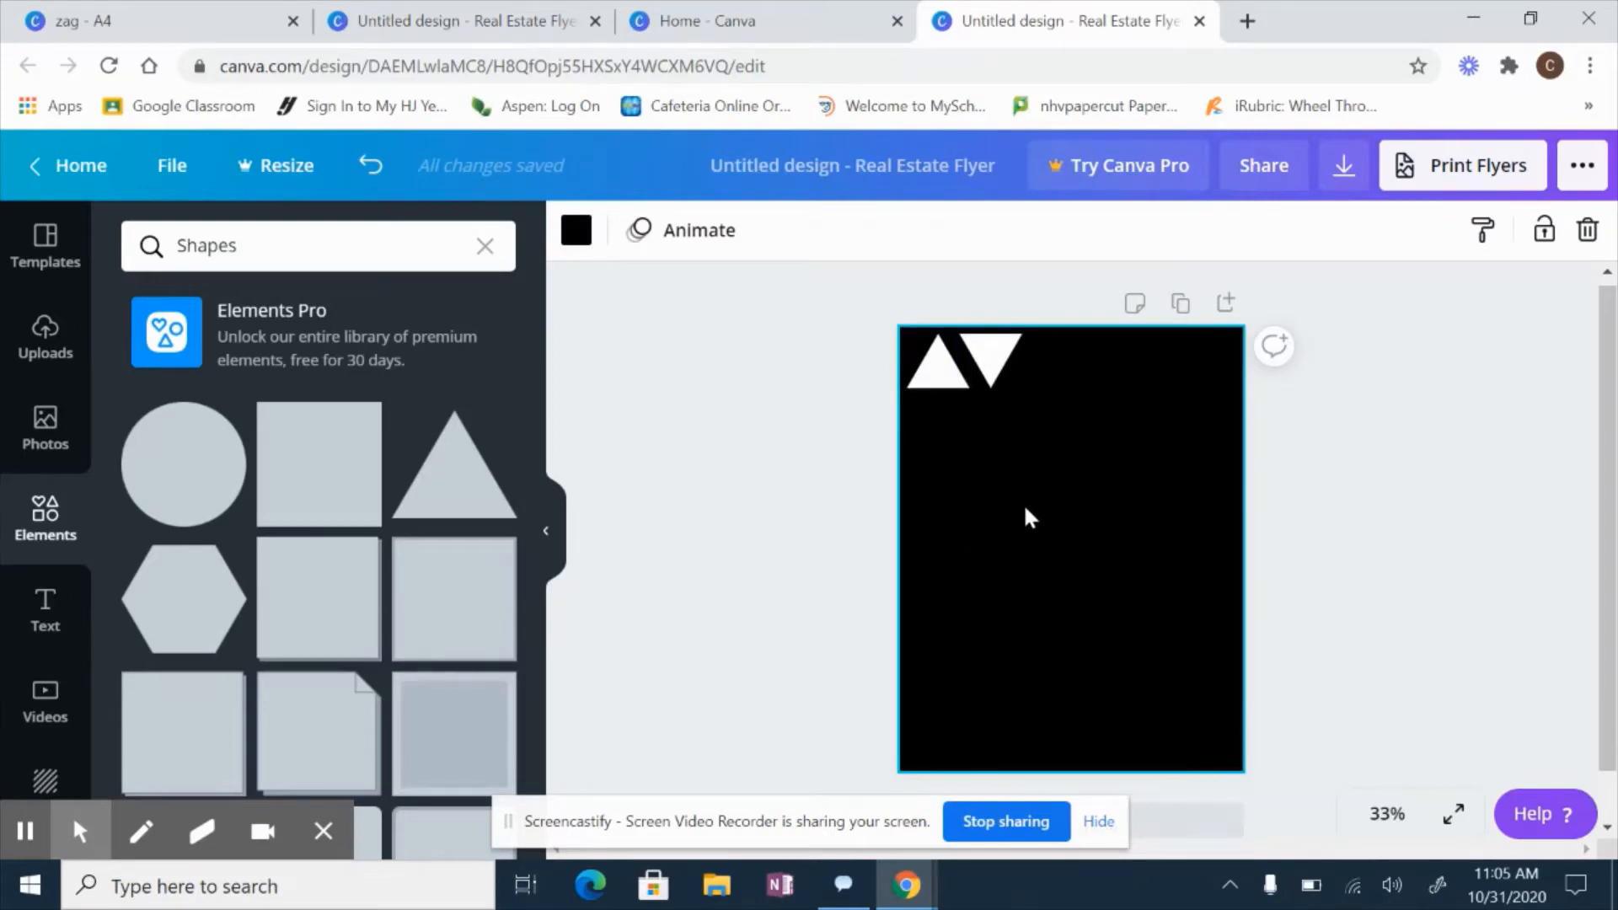
Duplicate the pair of triangles and place the copy to the right, continuing the row.
key("ctrl+a")
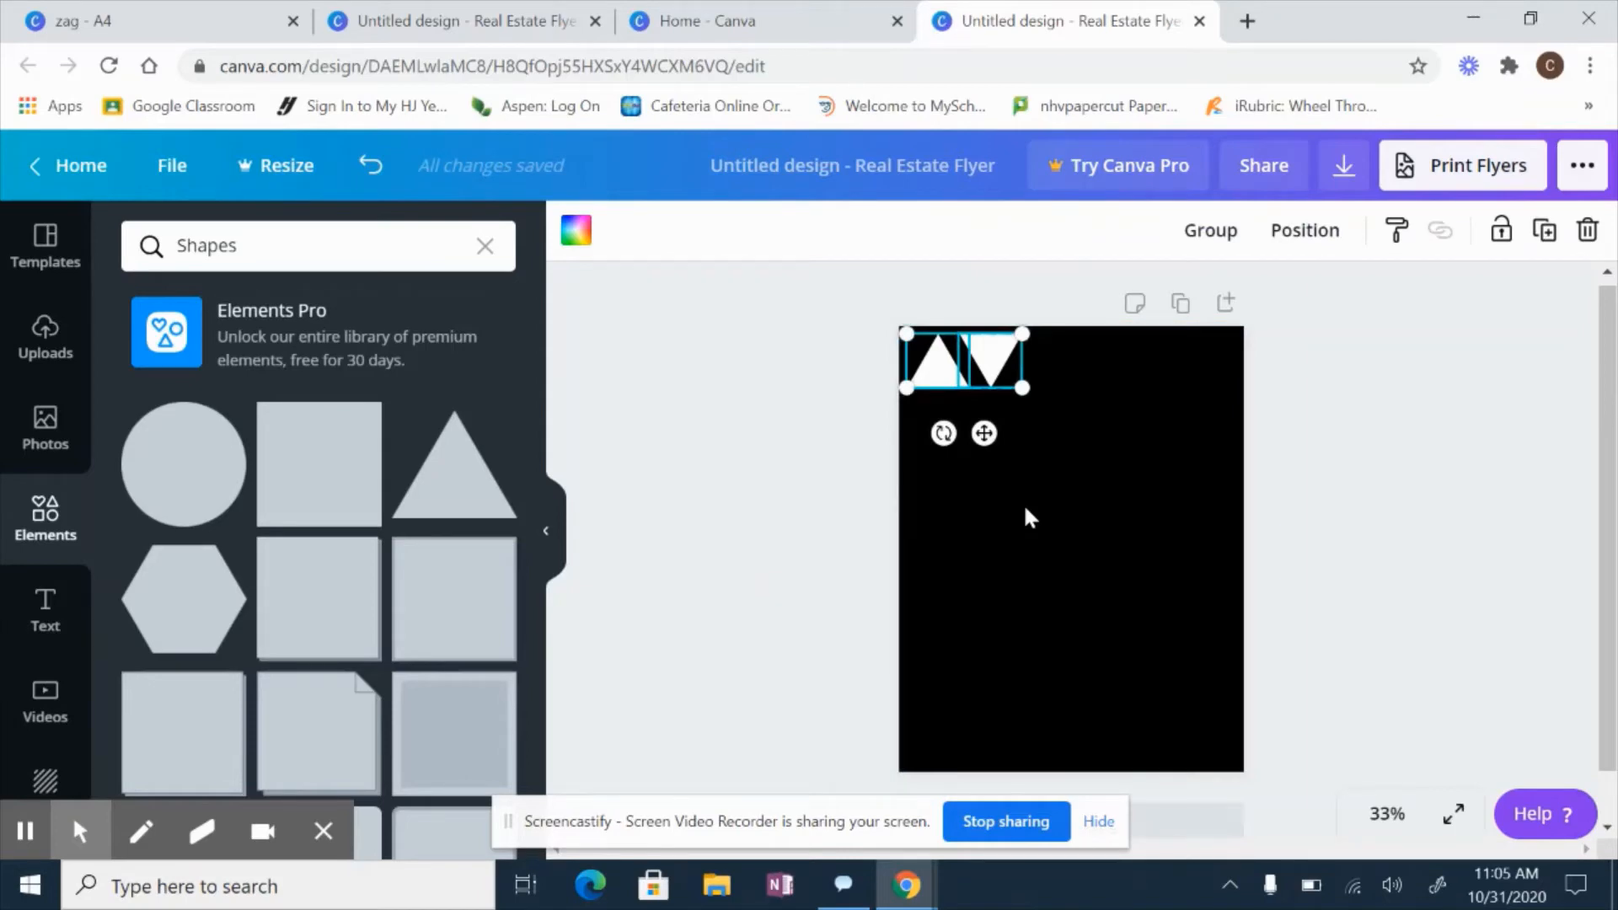
key("ctrl+d")
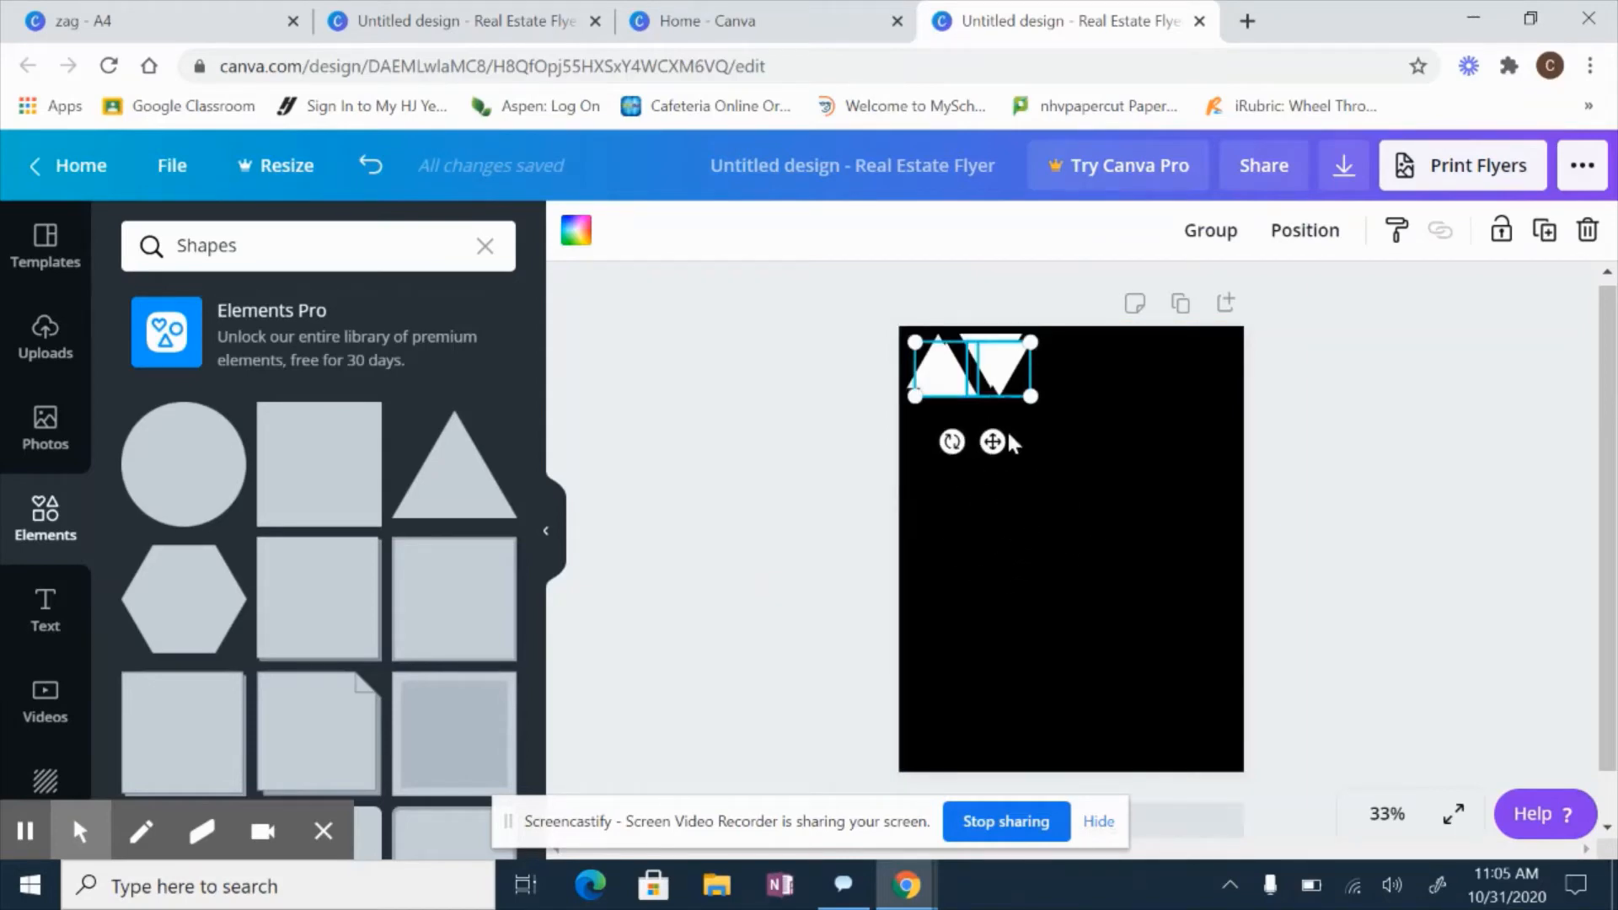
left_click_drag(983, 381, 1078, 368)
left_click(1069, 615)
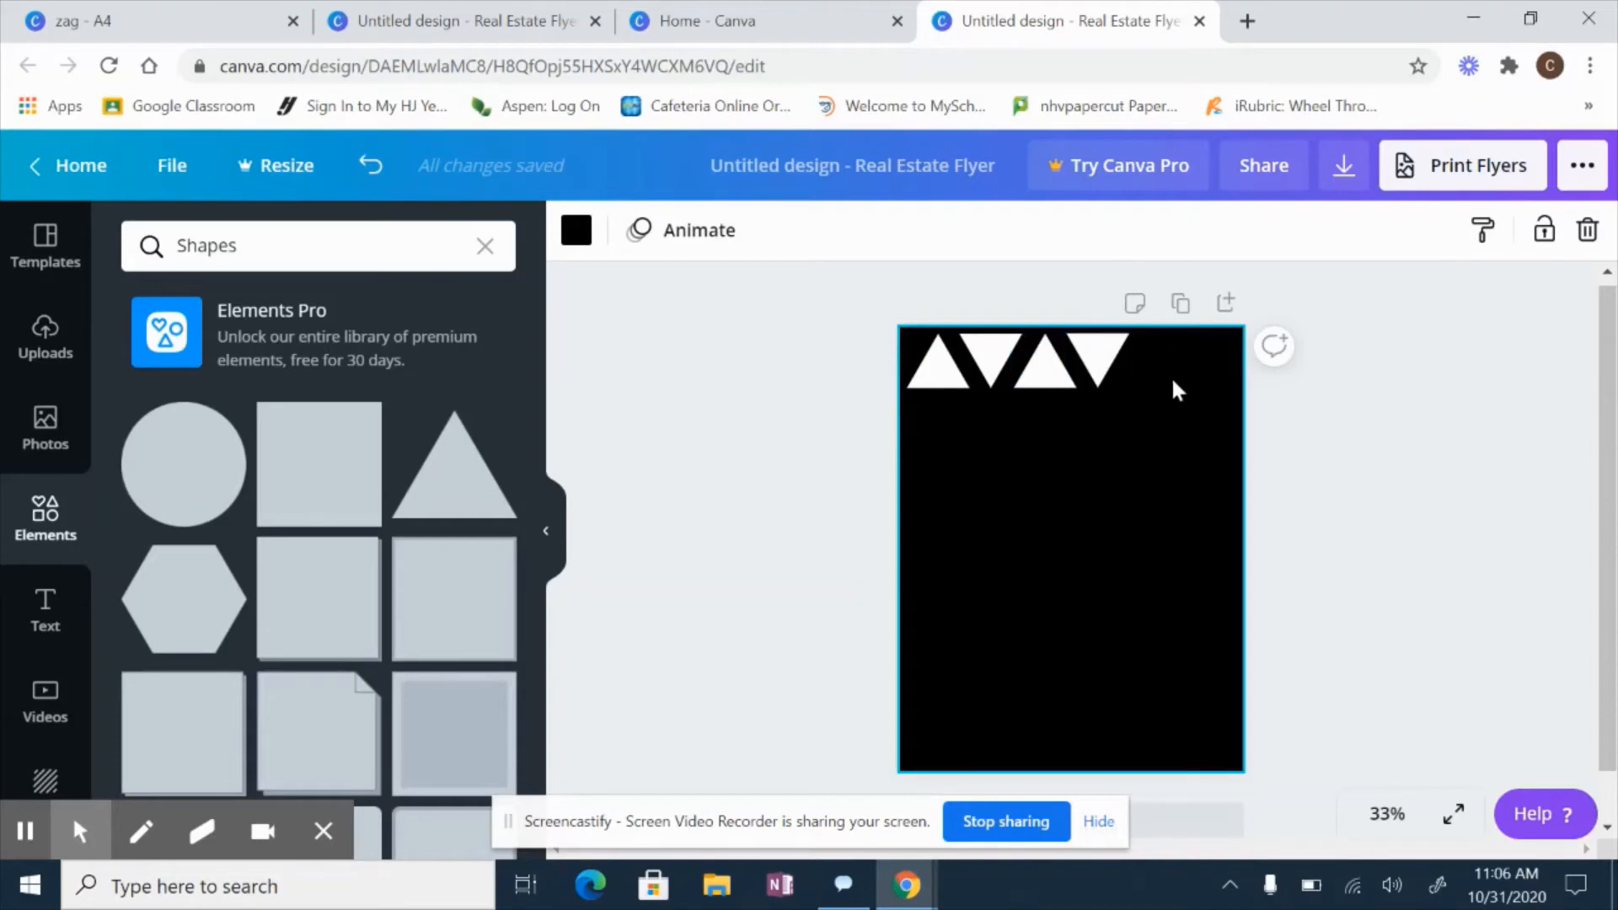
Nudge the copied pair of triangles slightly left to match the row's narrow diagonal spacing.
left_click_drag(1166, 379, 1047, 383)
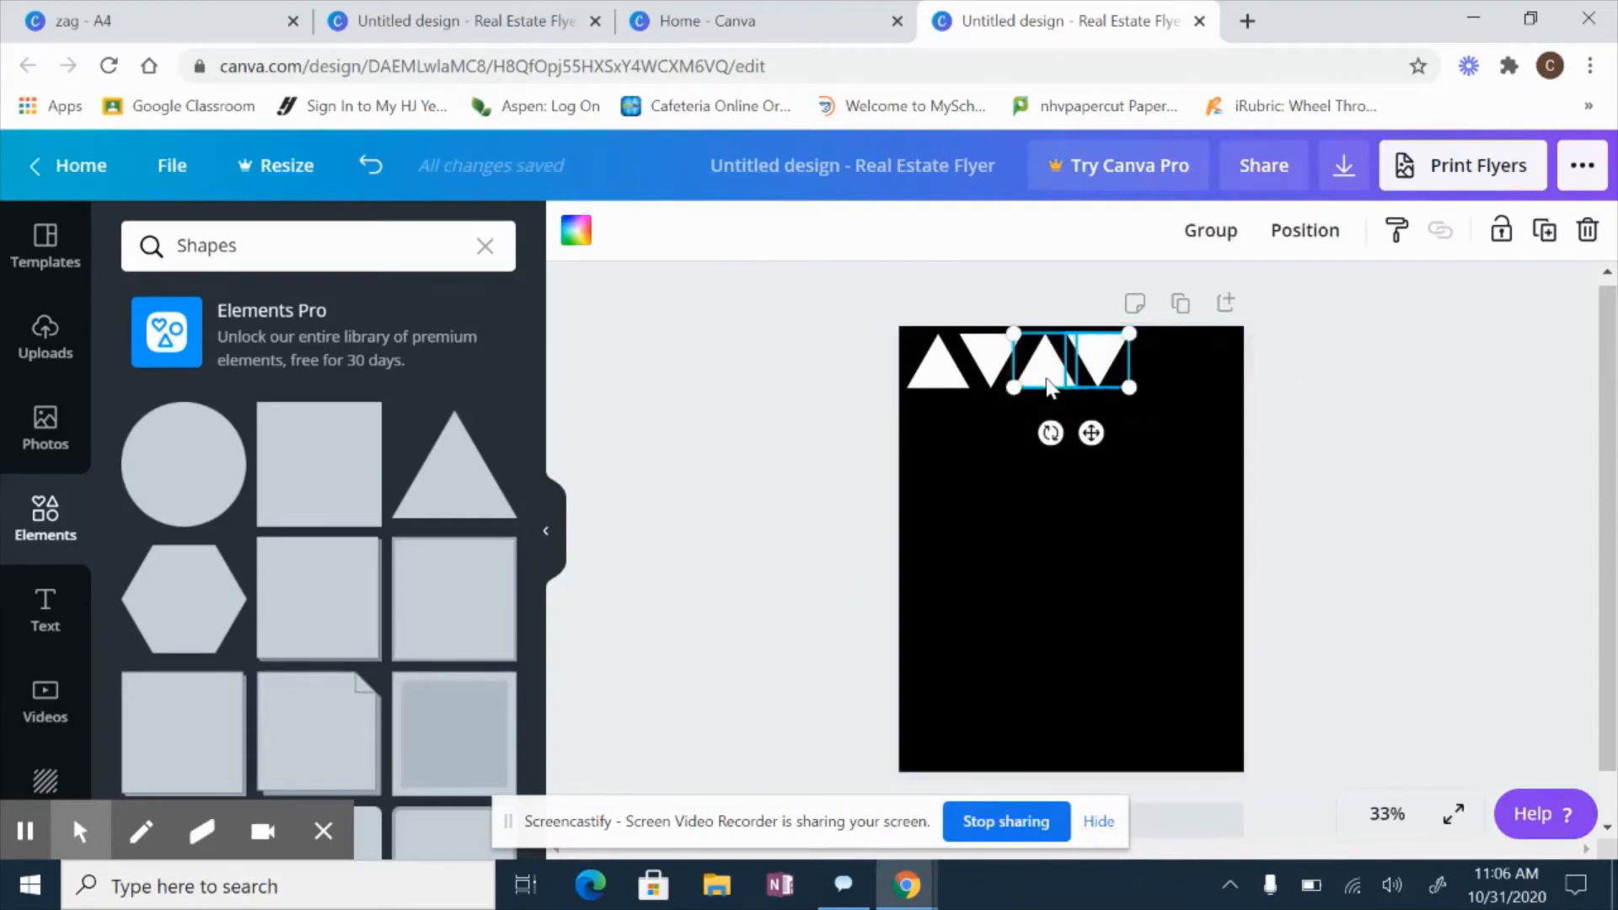
key("shift+Left")
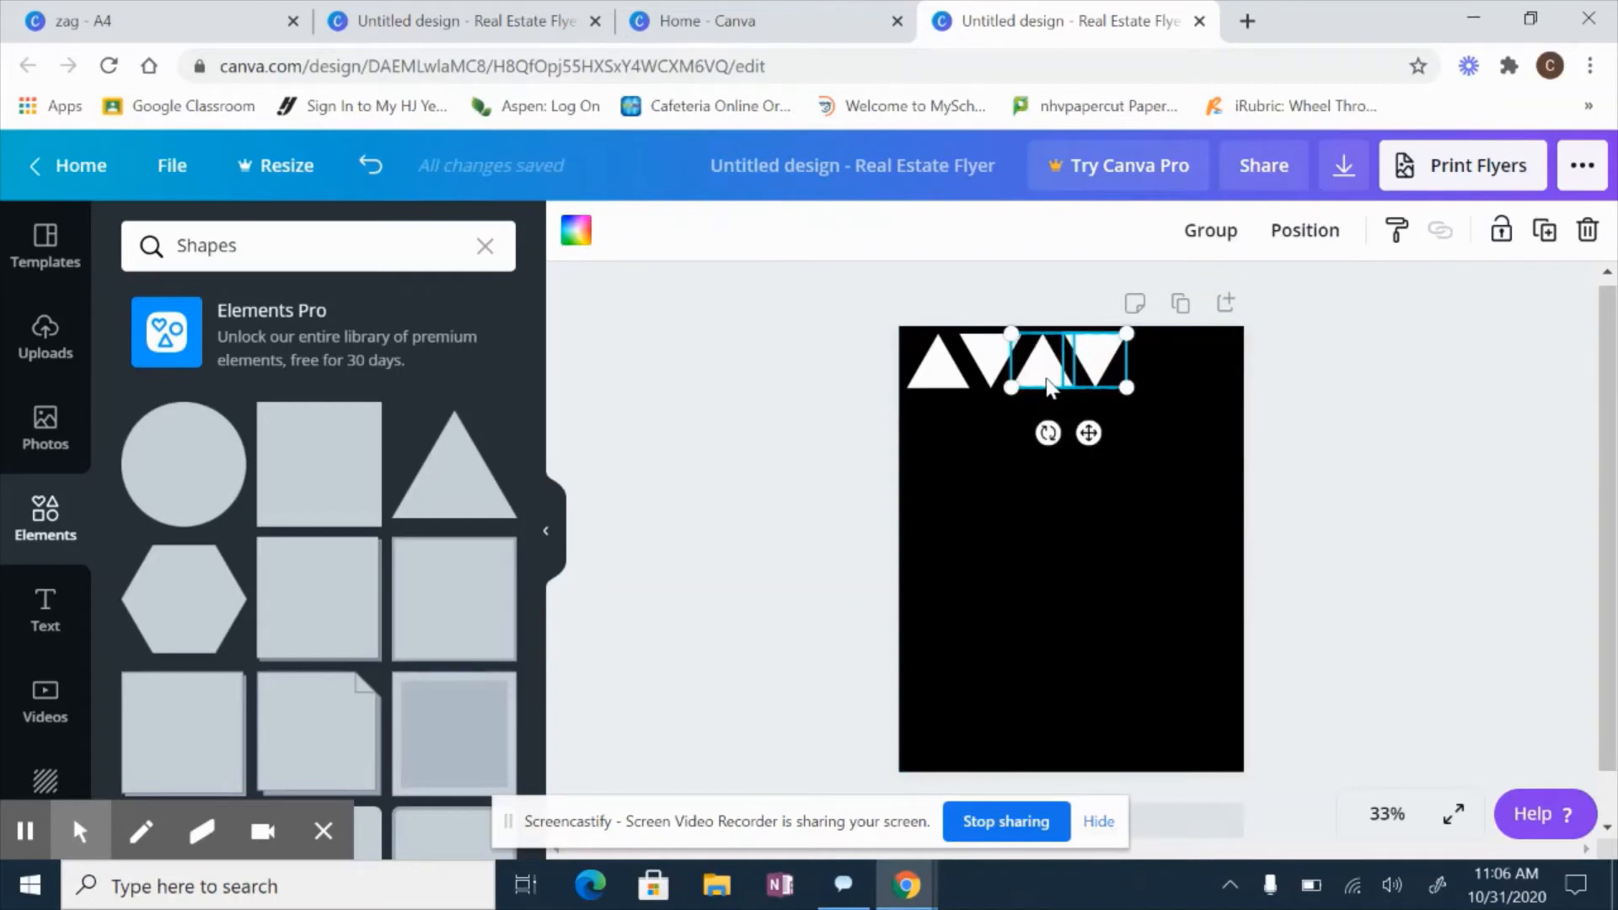
key("shift+Left")
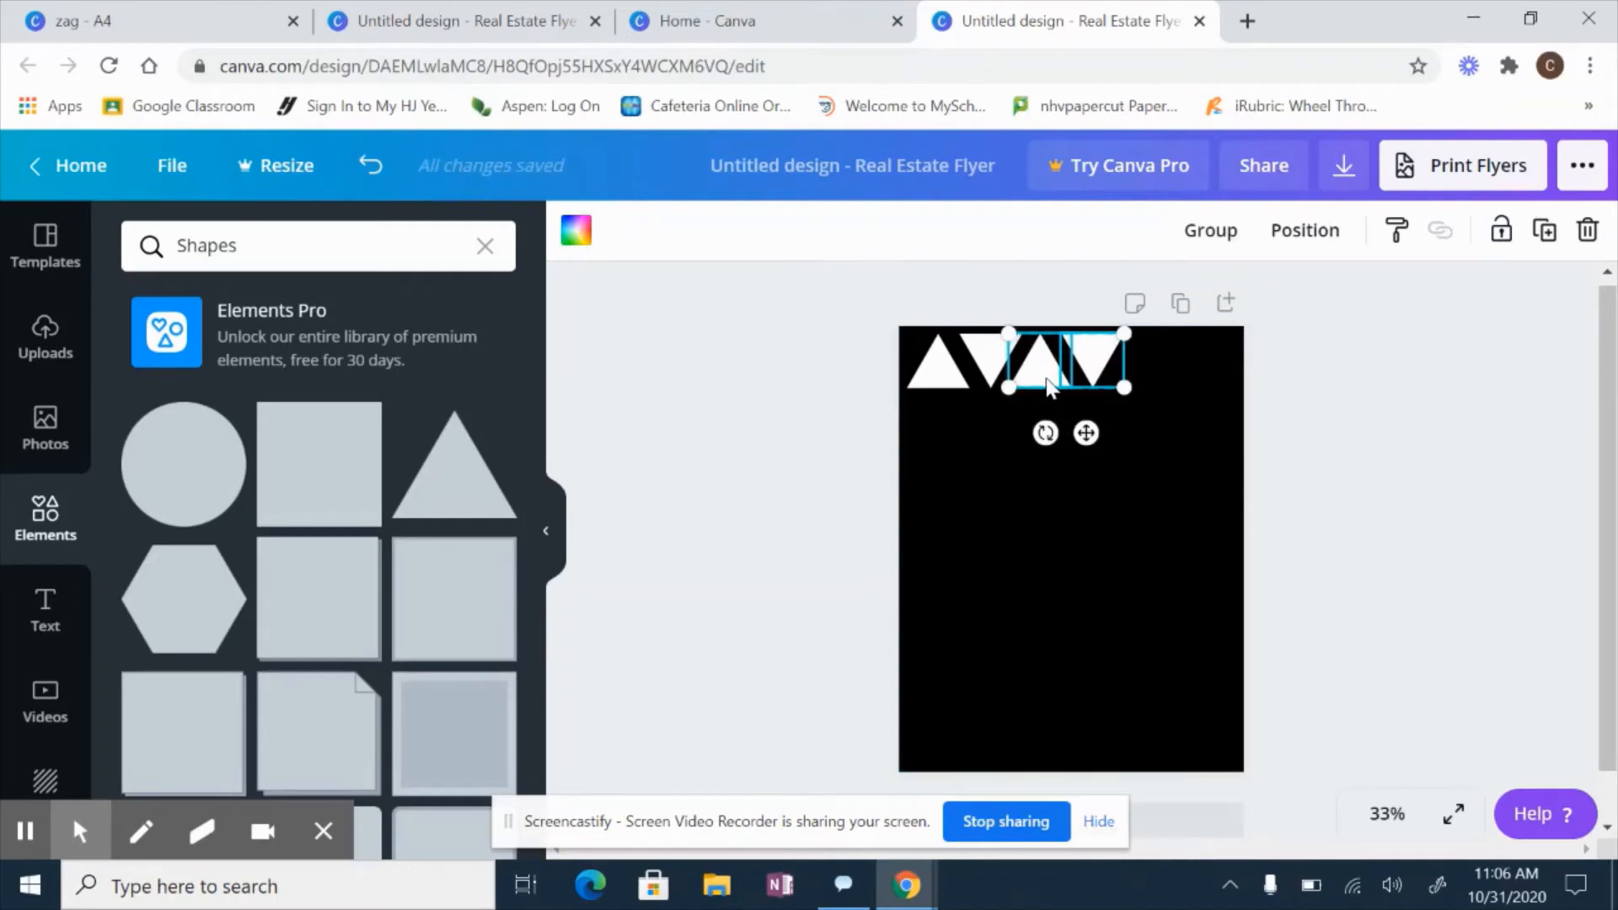
left_click(966, 571)
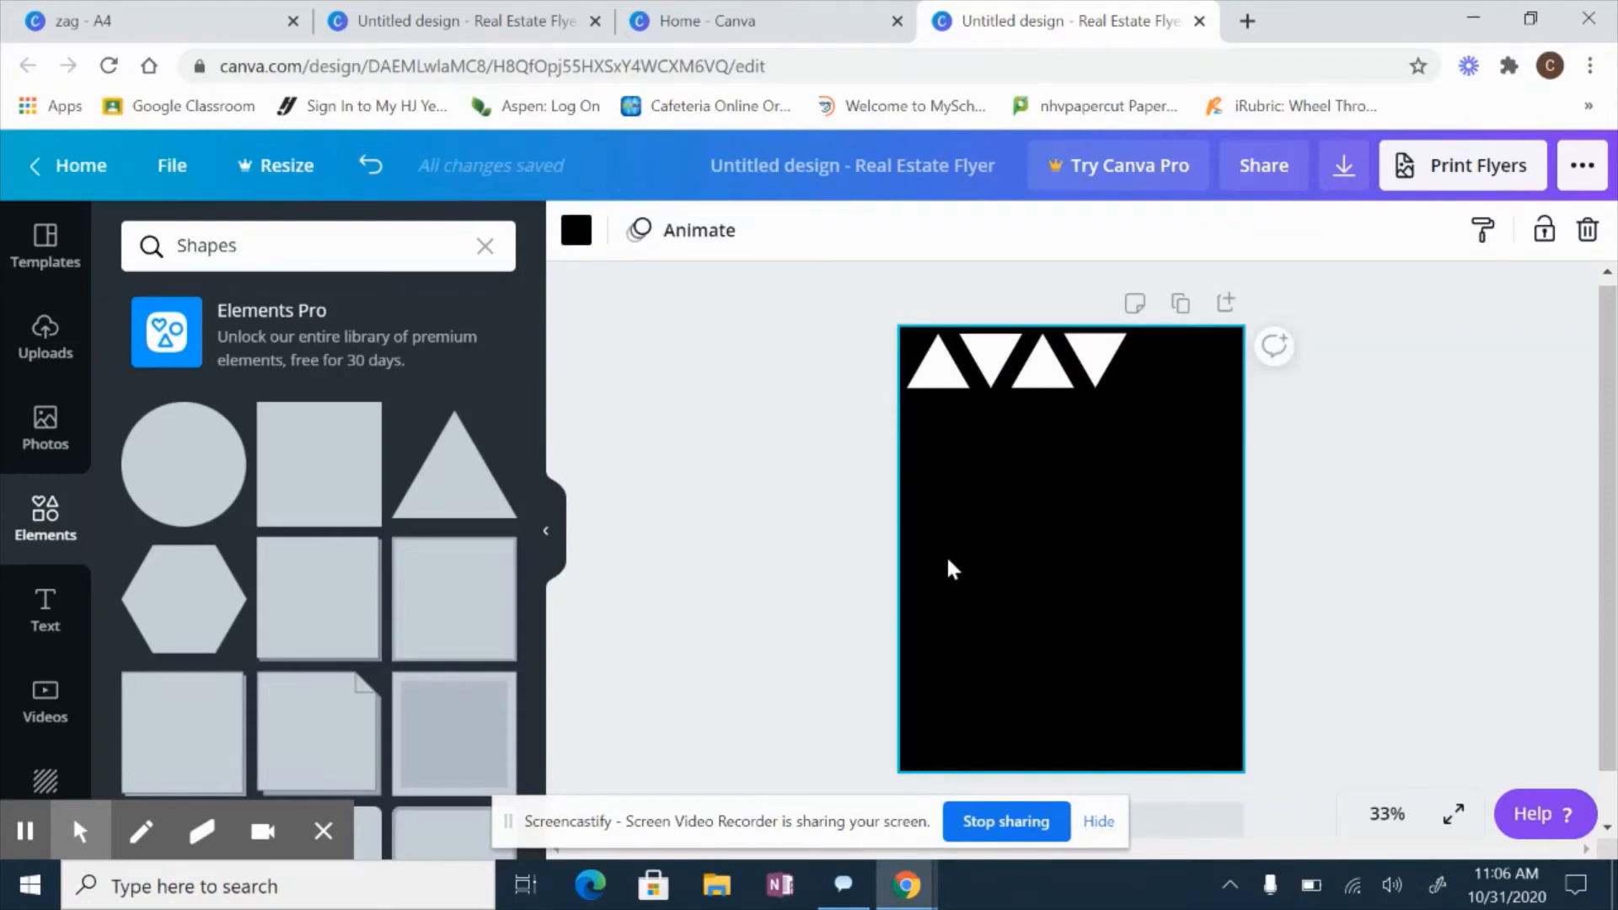
Duplicate all four triangles and place the copies to the right so the row runs past the page's right edge.
key("ctrl+a")
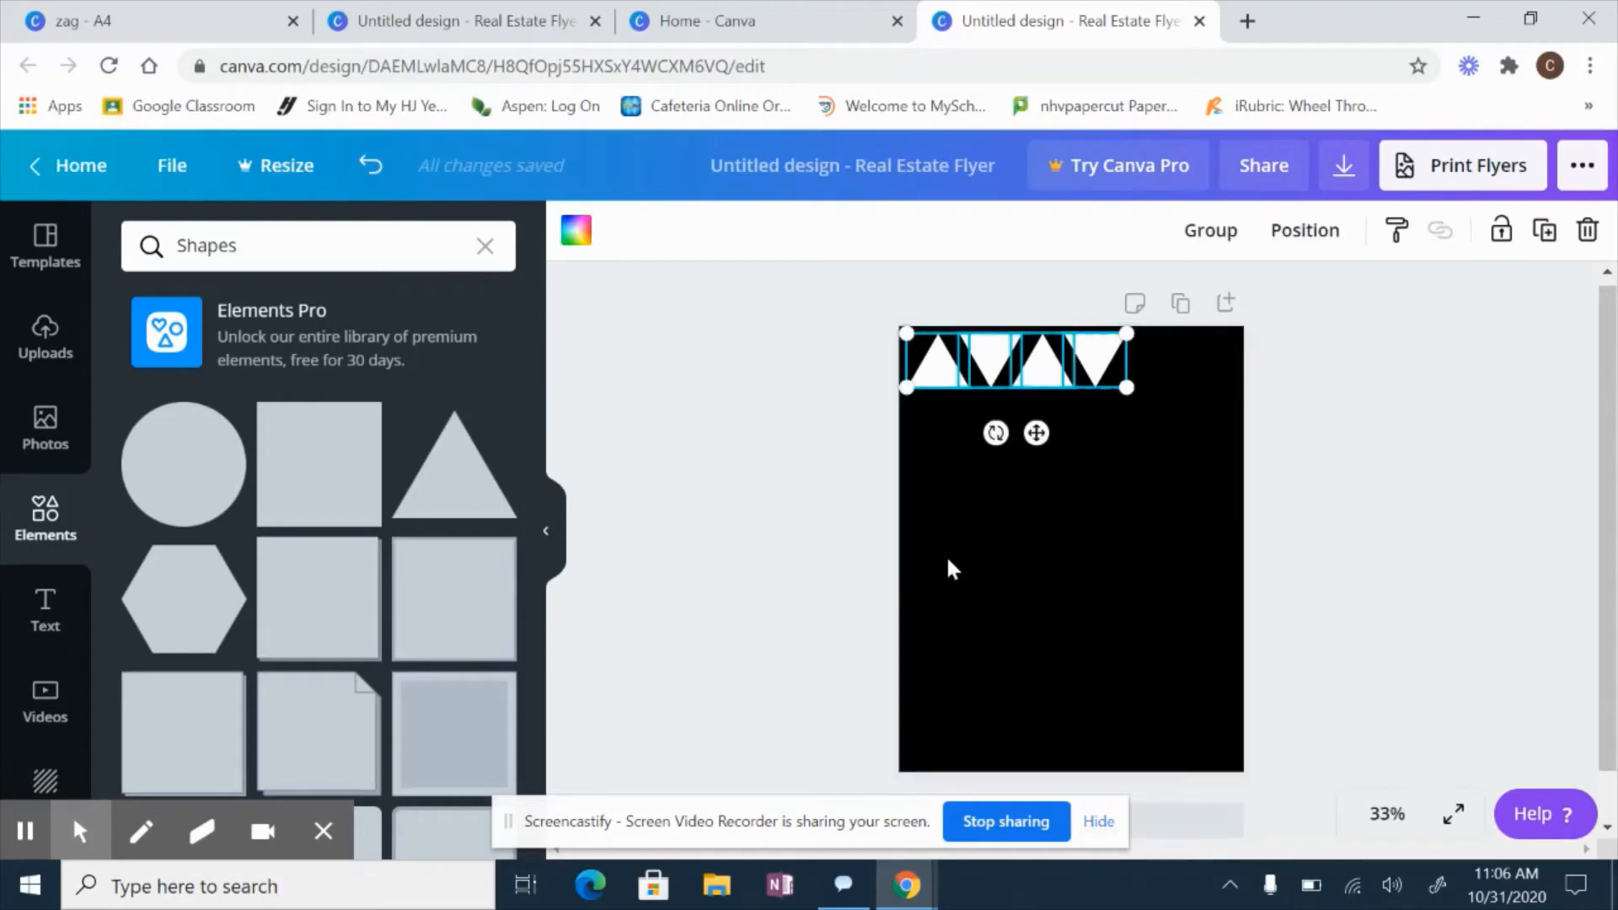
key("ctrl+d")
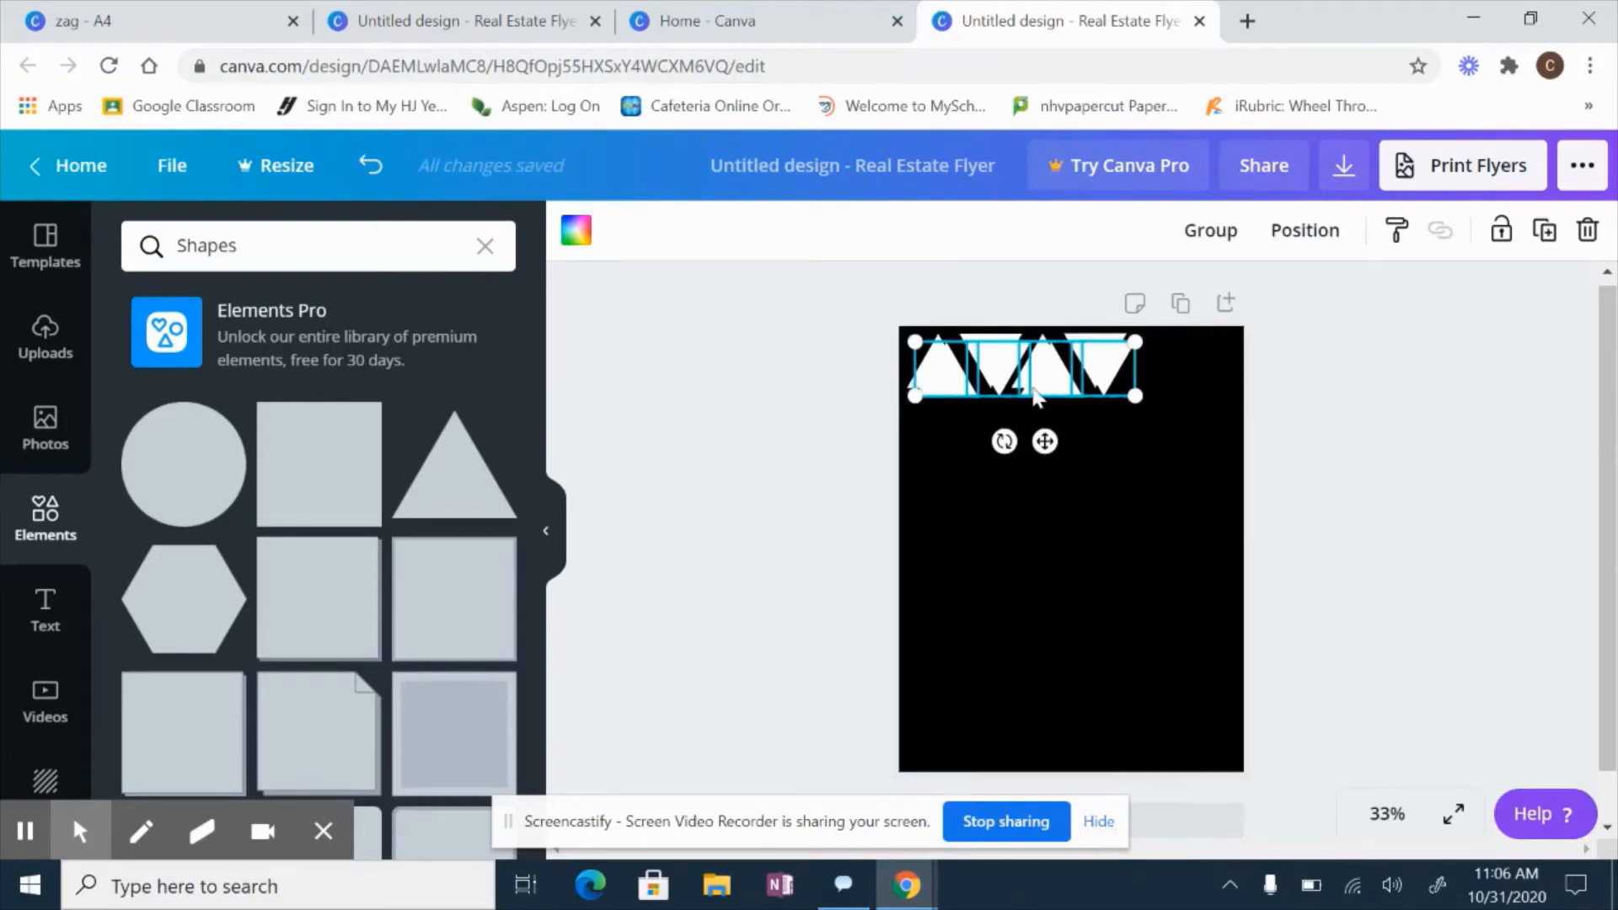
left_click_drag(1024, 376, 1223, 362)
left_click(1119, 470)
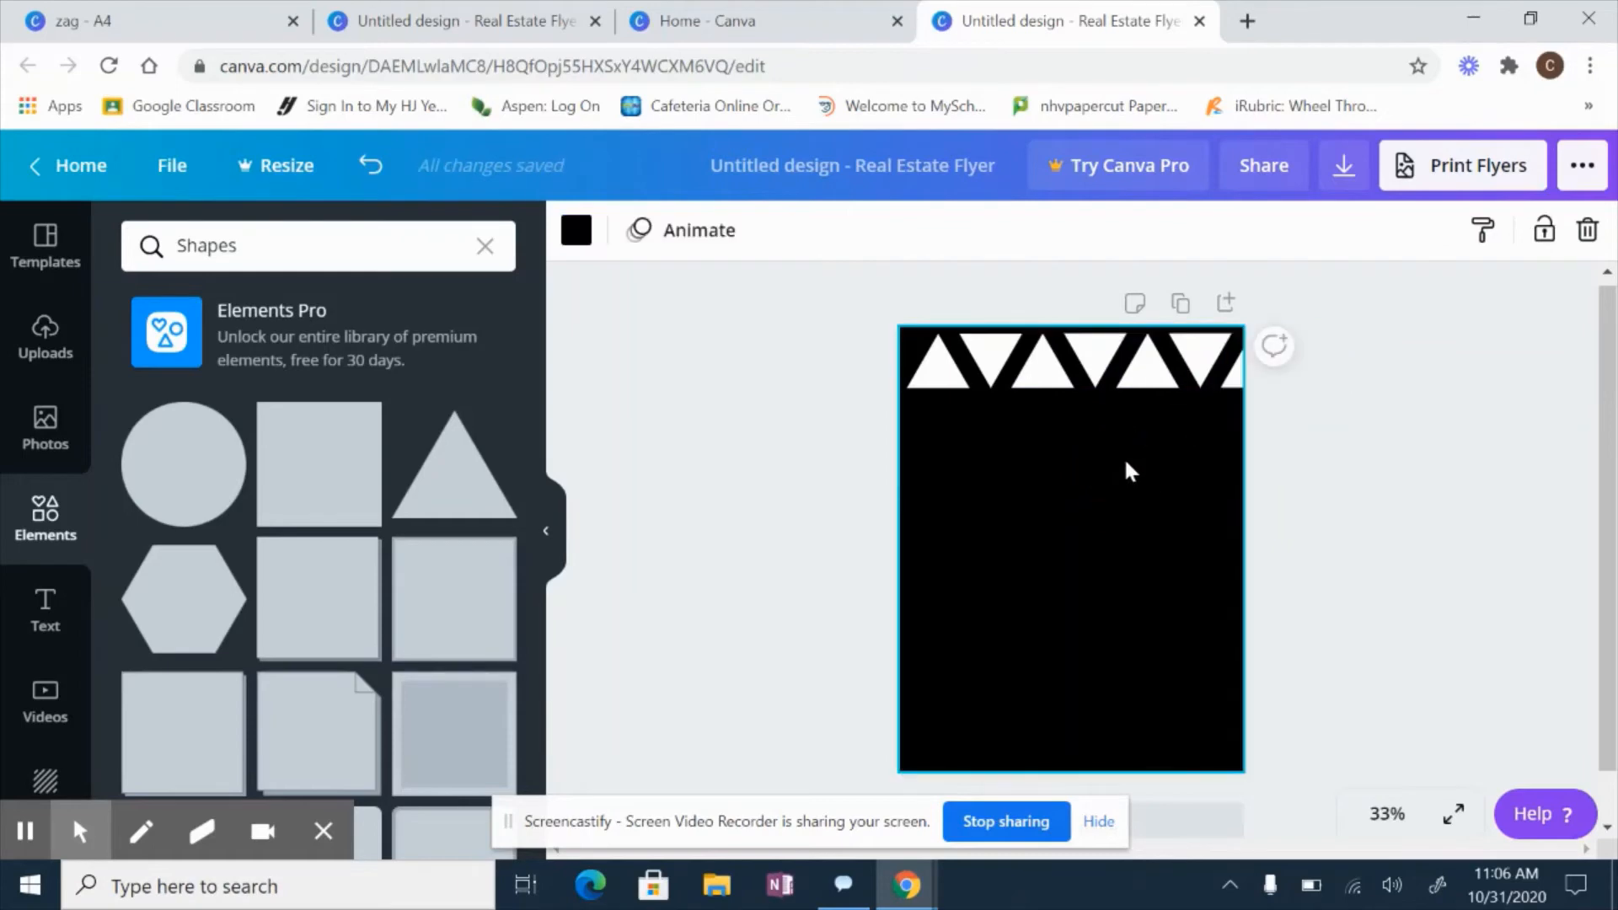
Duplicate the full row of triangles and align the copy below it as a second row with a narrow gap.
left_click(1147, 362)
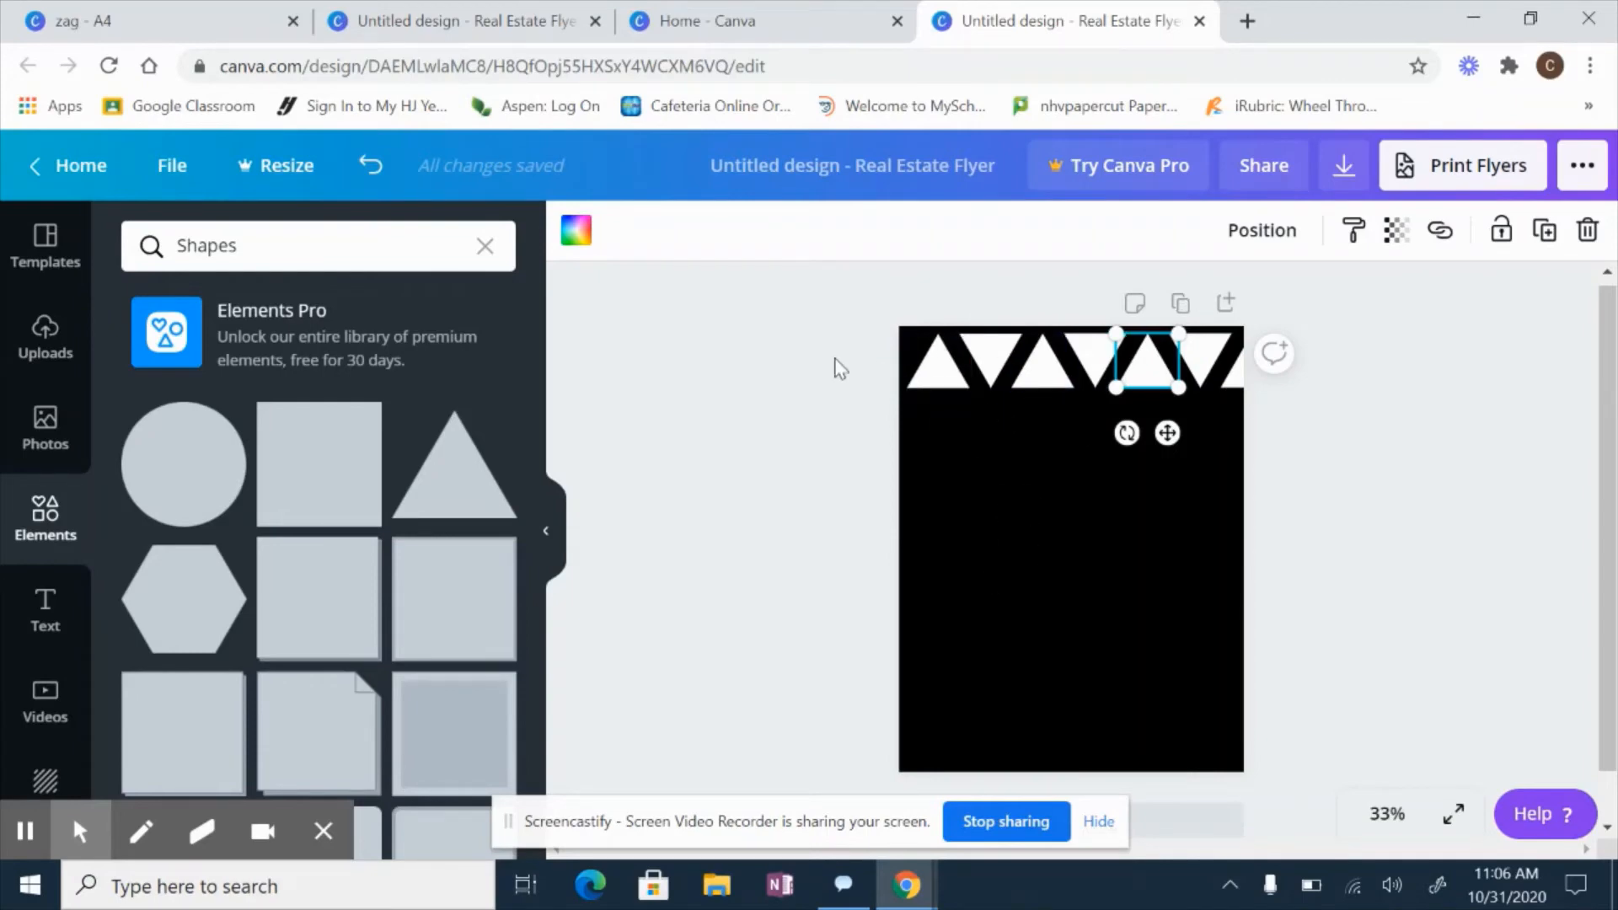
key("ctrl+a")
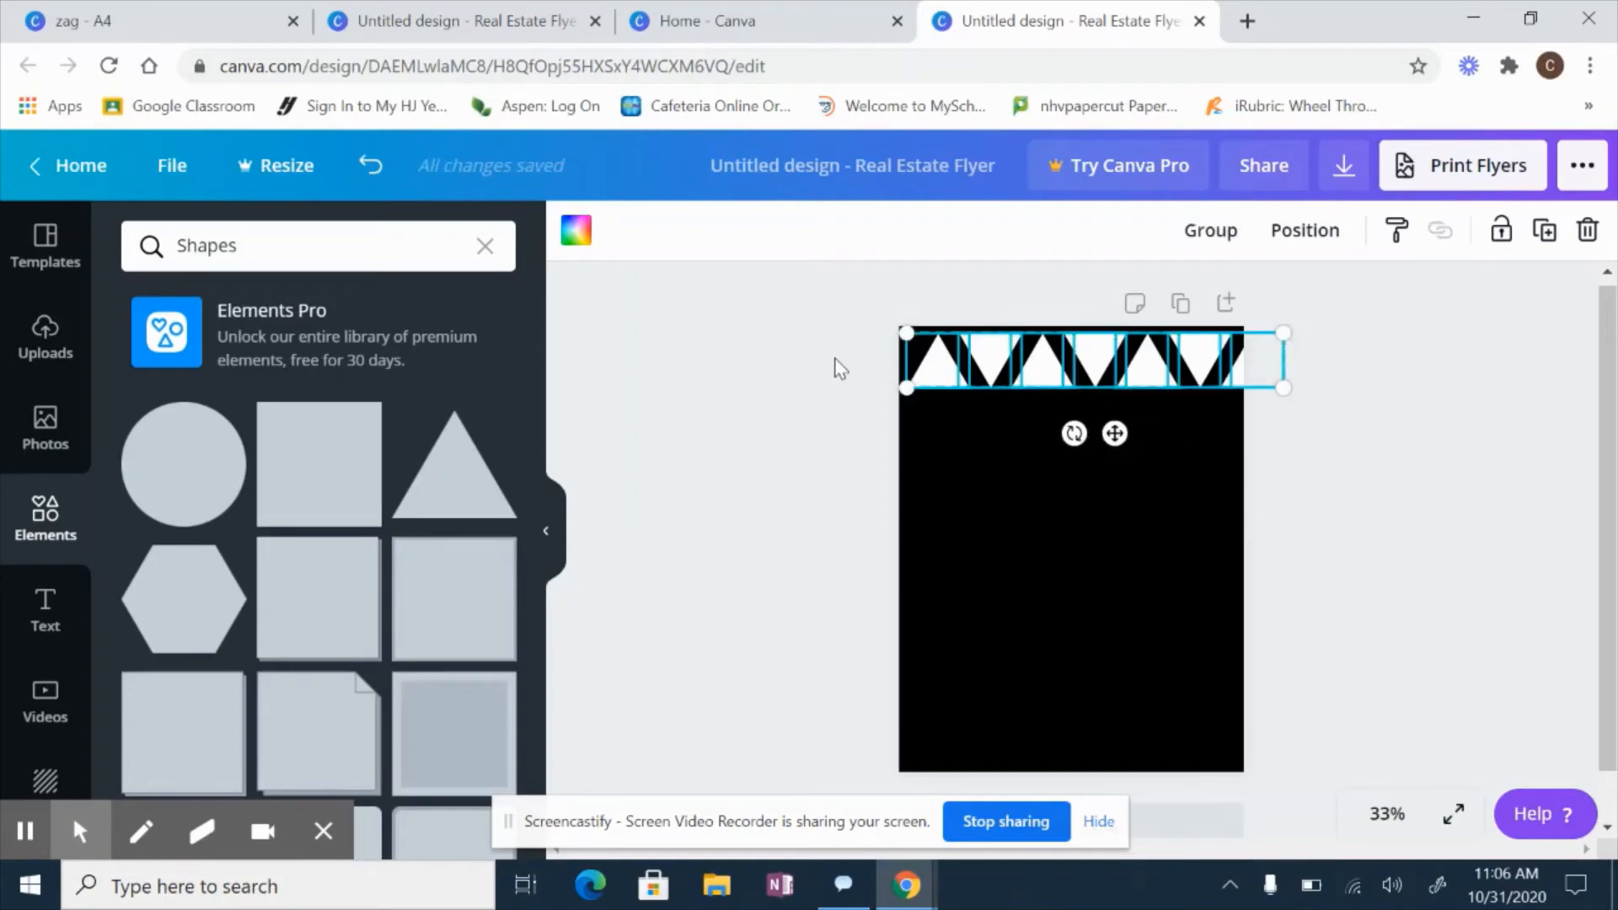
key("ctrl+d")
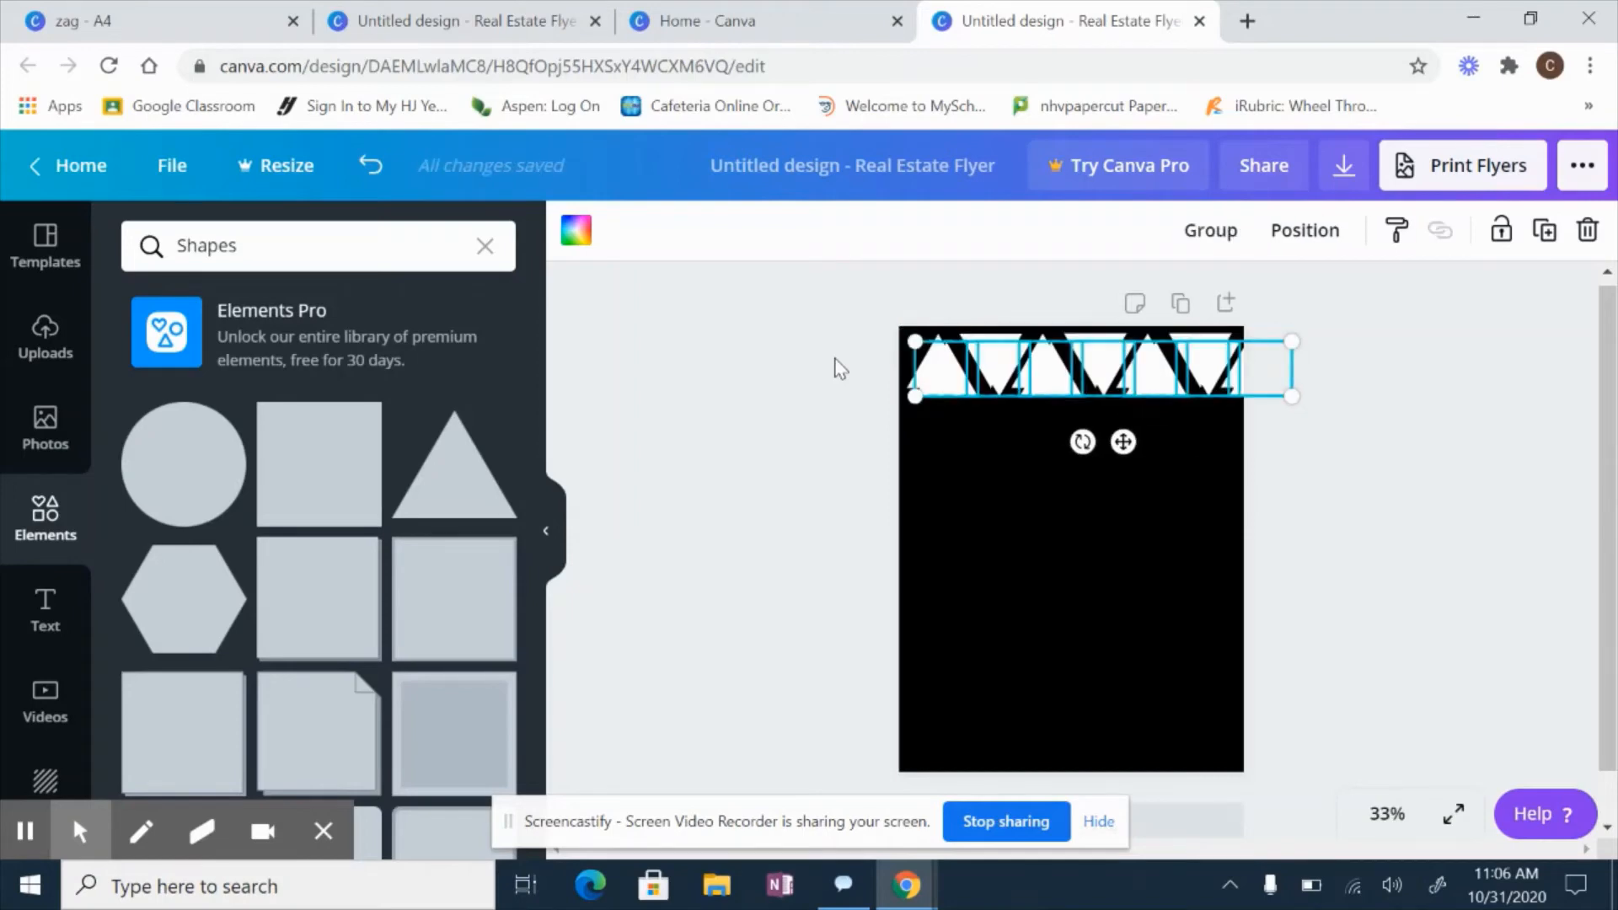
left_click(1104, 394)
left_click_drag(1104, 394, 1093, 430)
left_click(1106, 585)
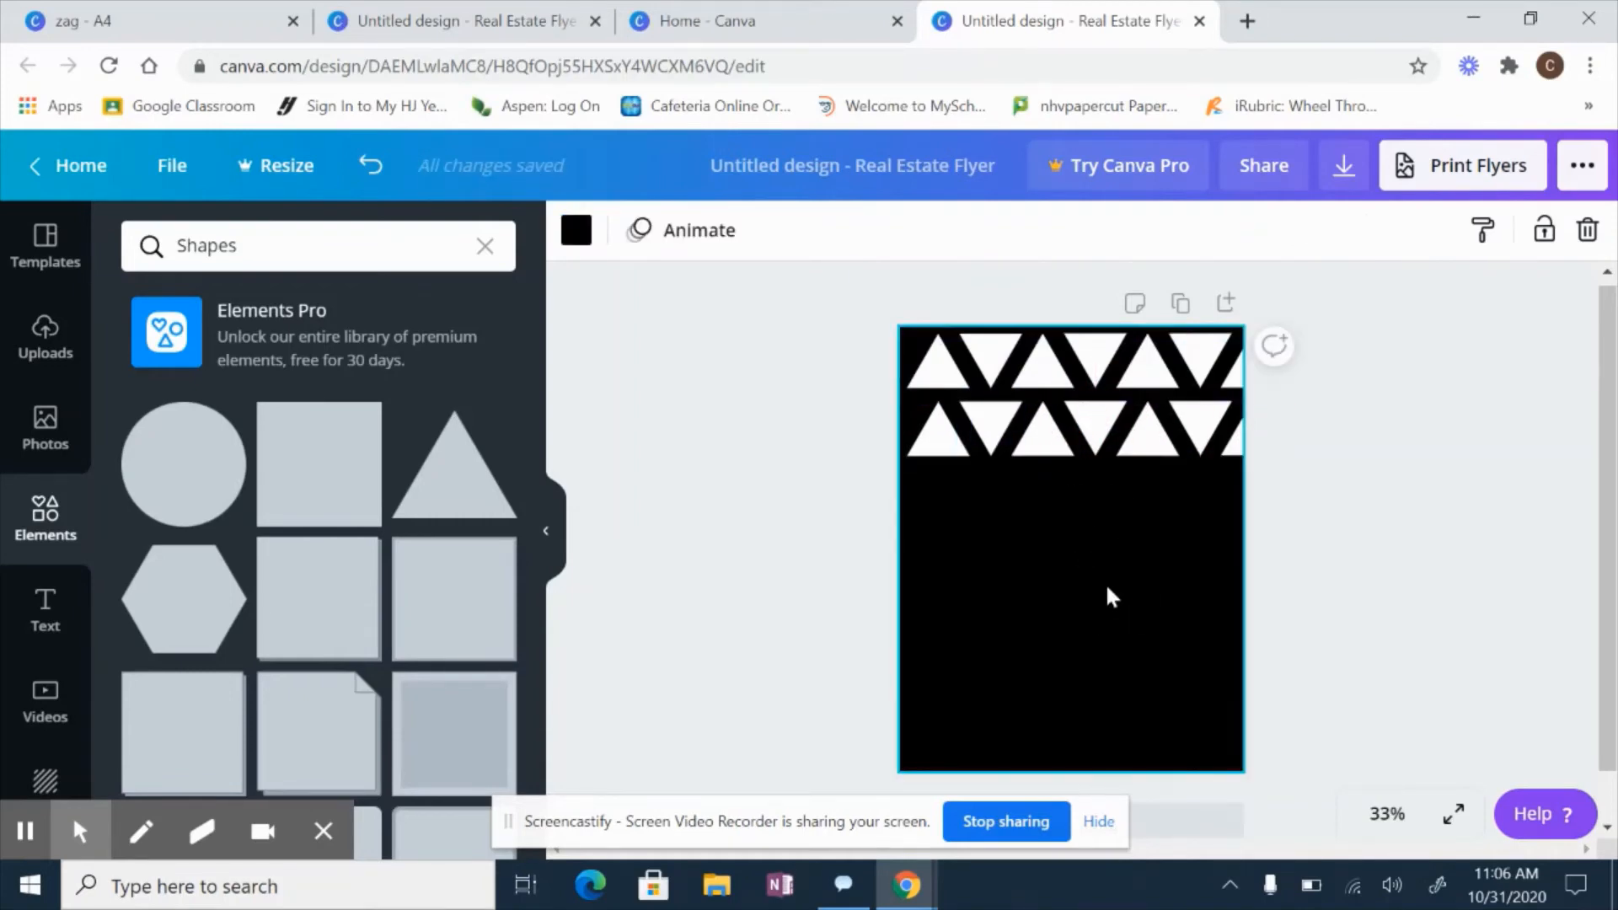
Duplicate both rows of triangles and align the copies below as the third and fourth rows.
key("ctrl+a")
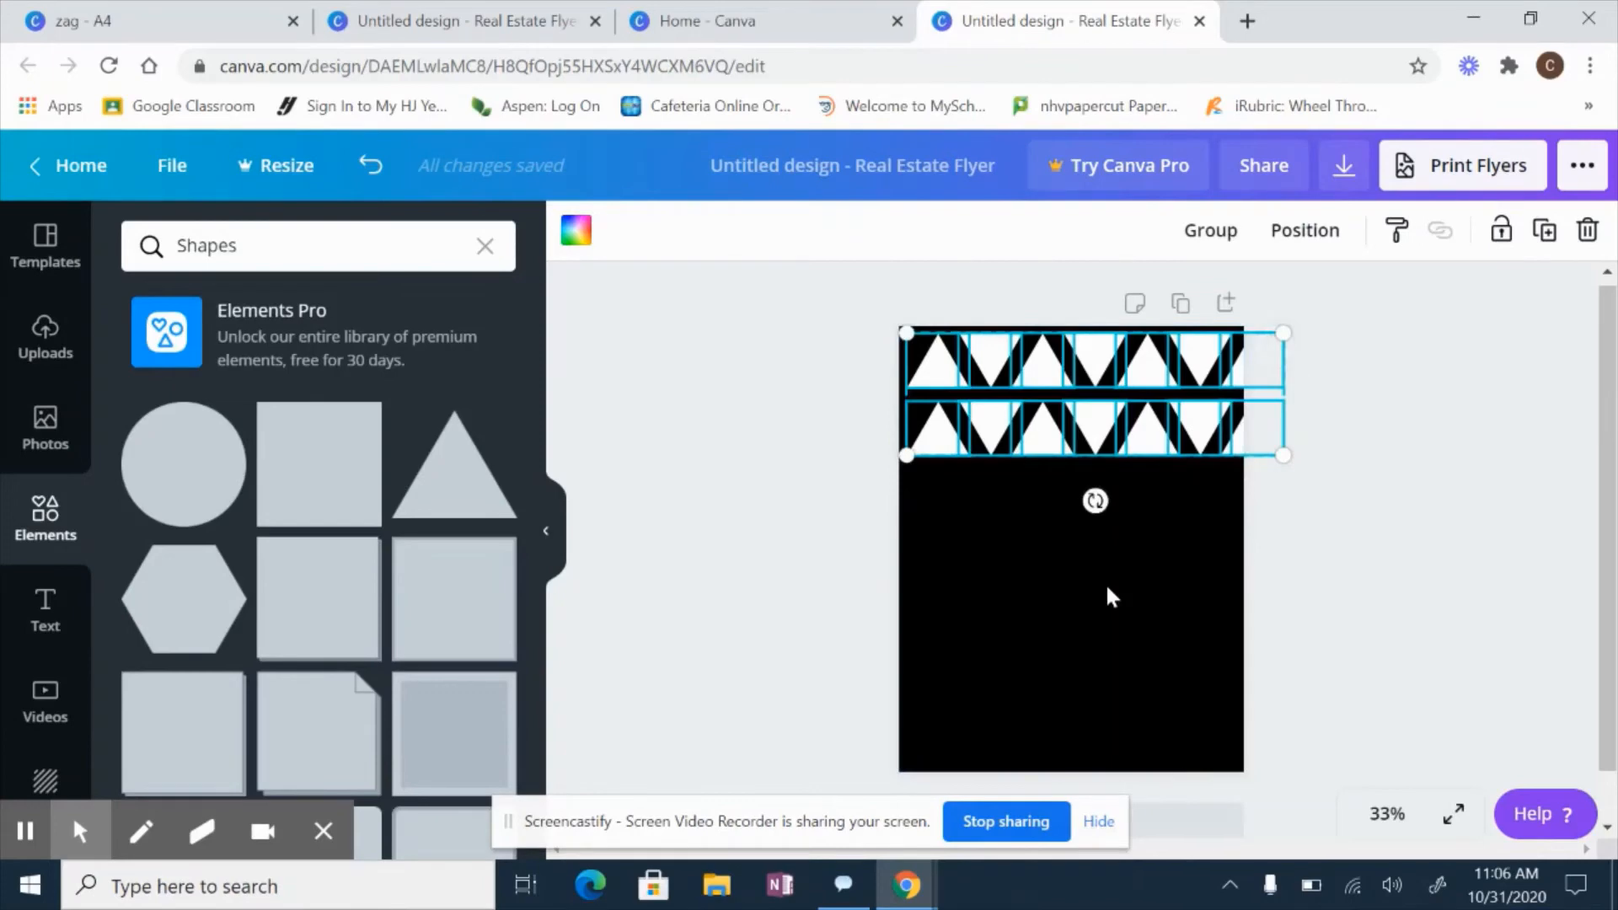
key("ctrl+d")
left_click_drag(1110, 419, 1100, 536)
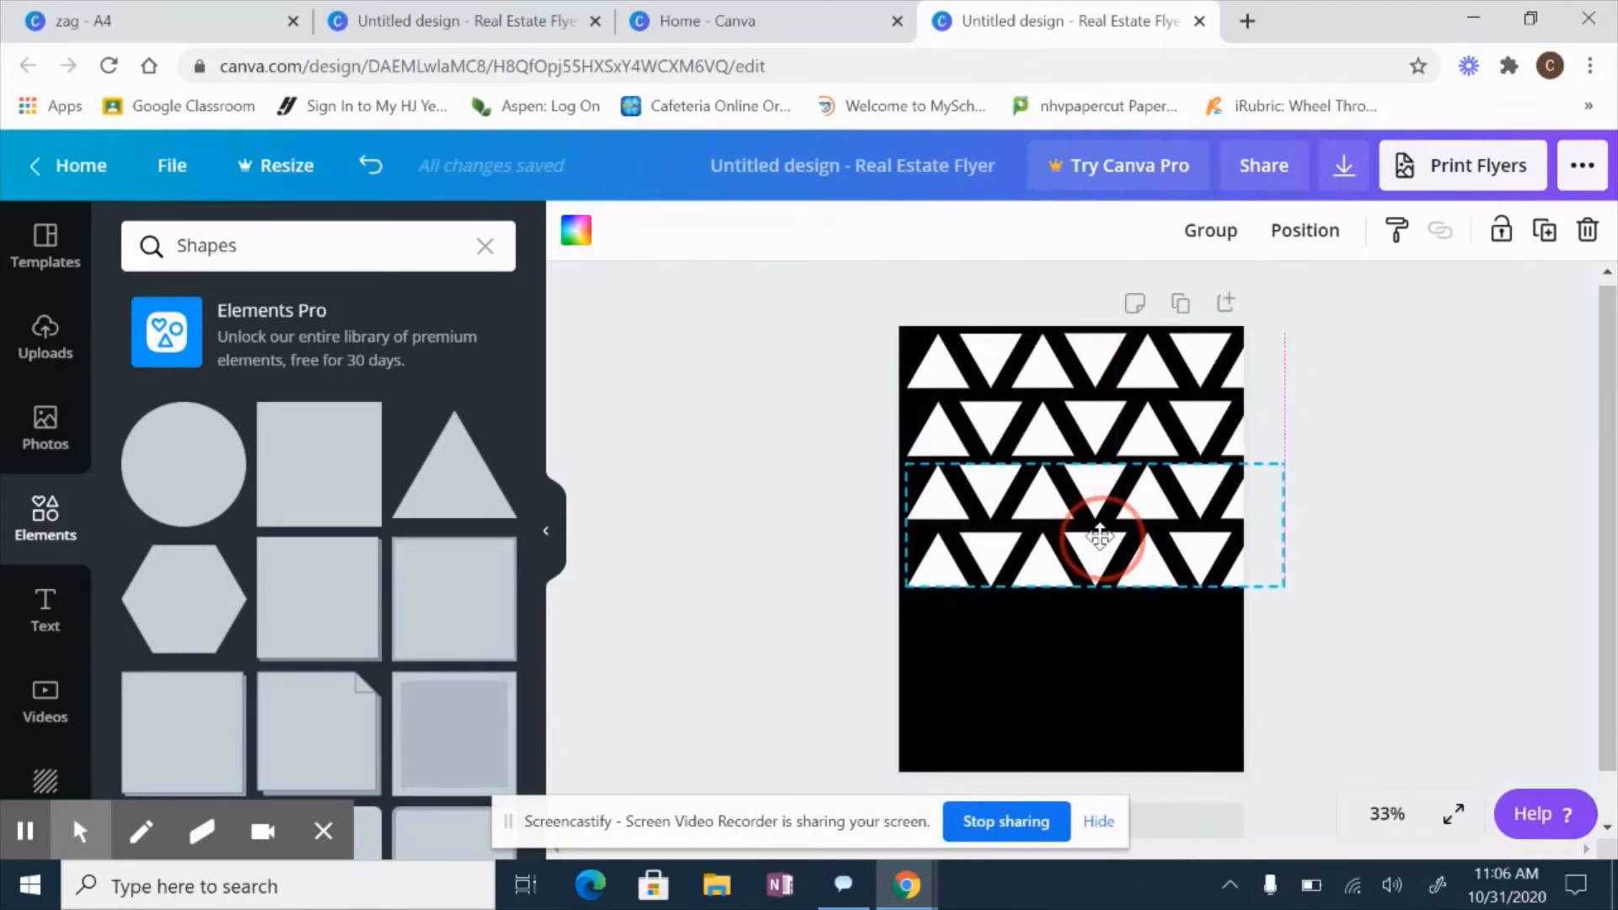
left_click_drag(1099, 536, 1099, 535)
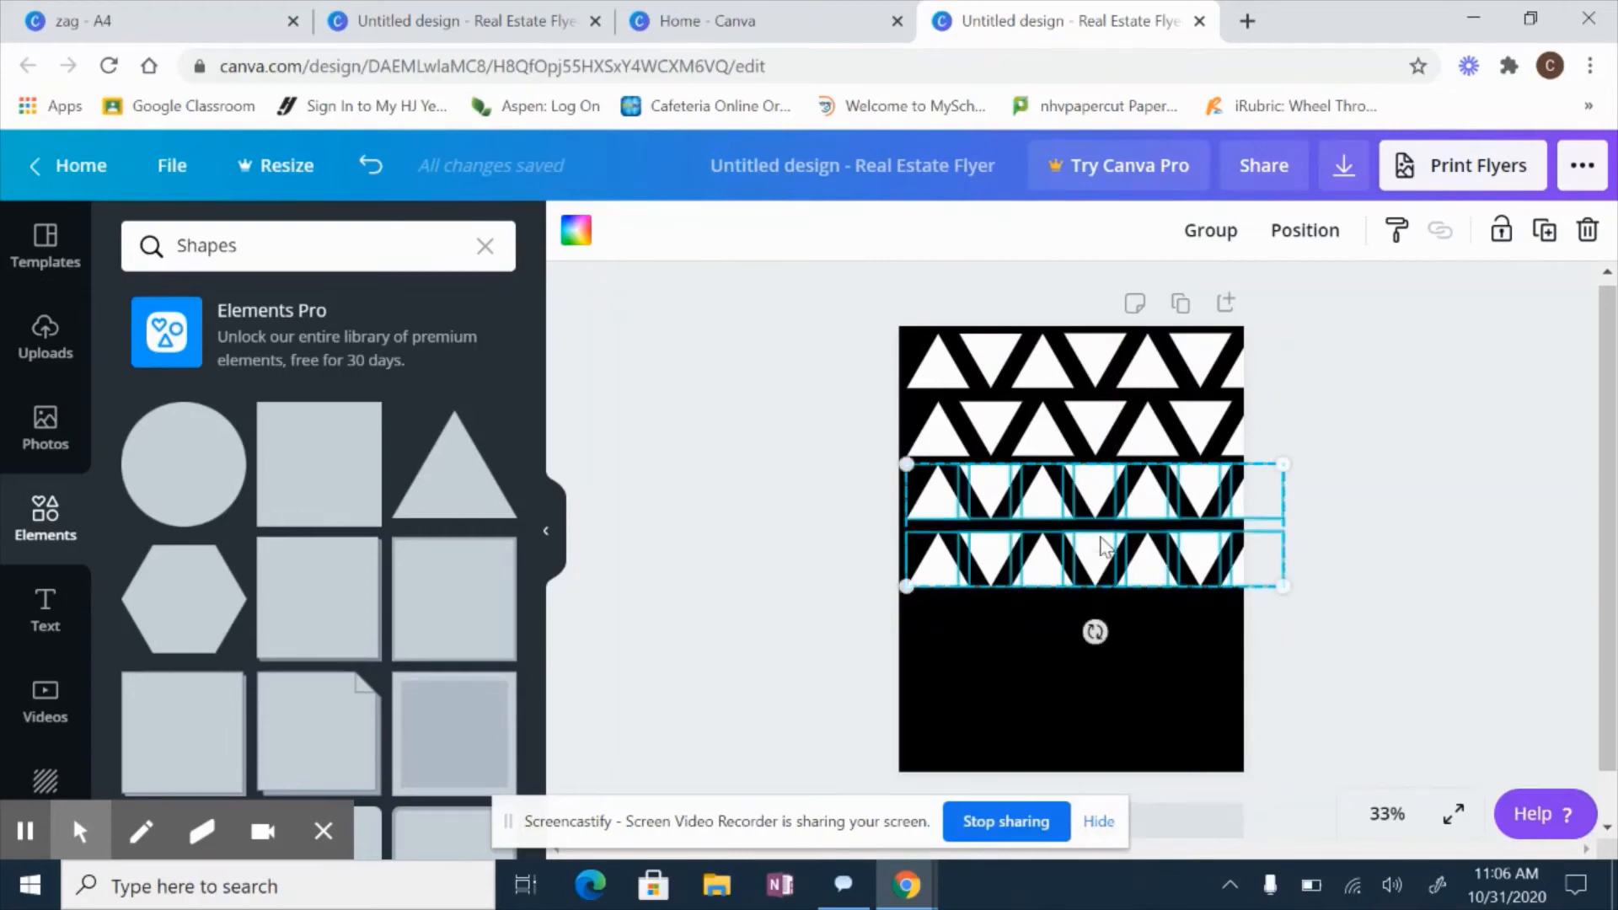
left_click(1095, 700)
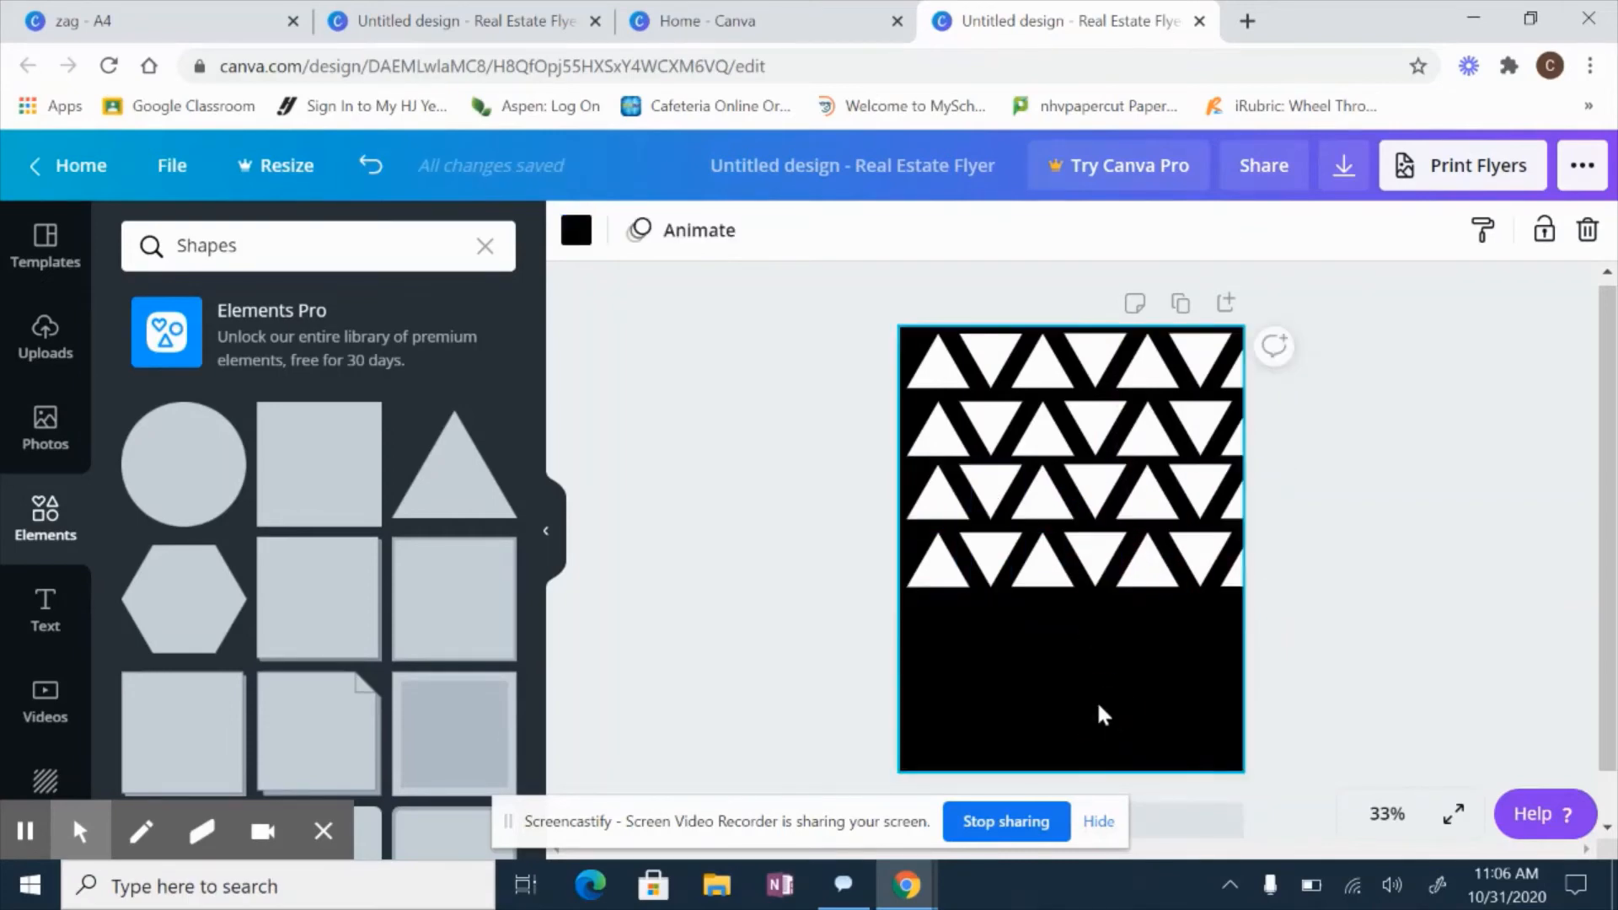
Duplicate two rows of triangles and align the copies below the existing four as the fifth and sixth rows.
key("ctrl+a")
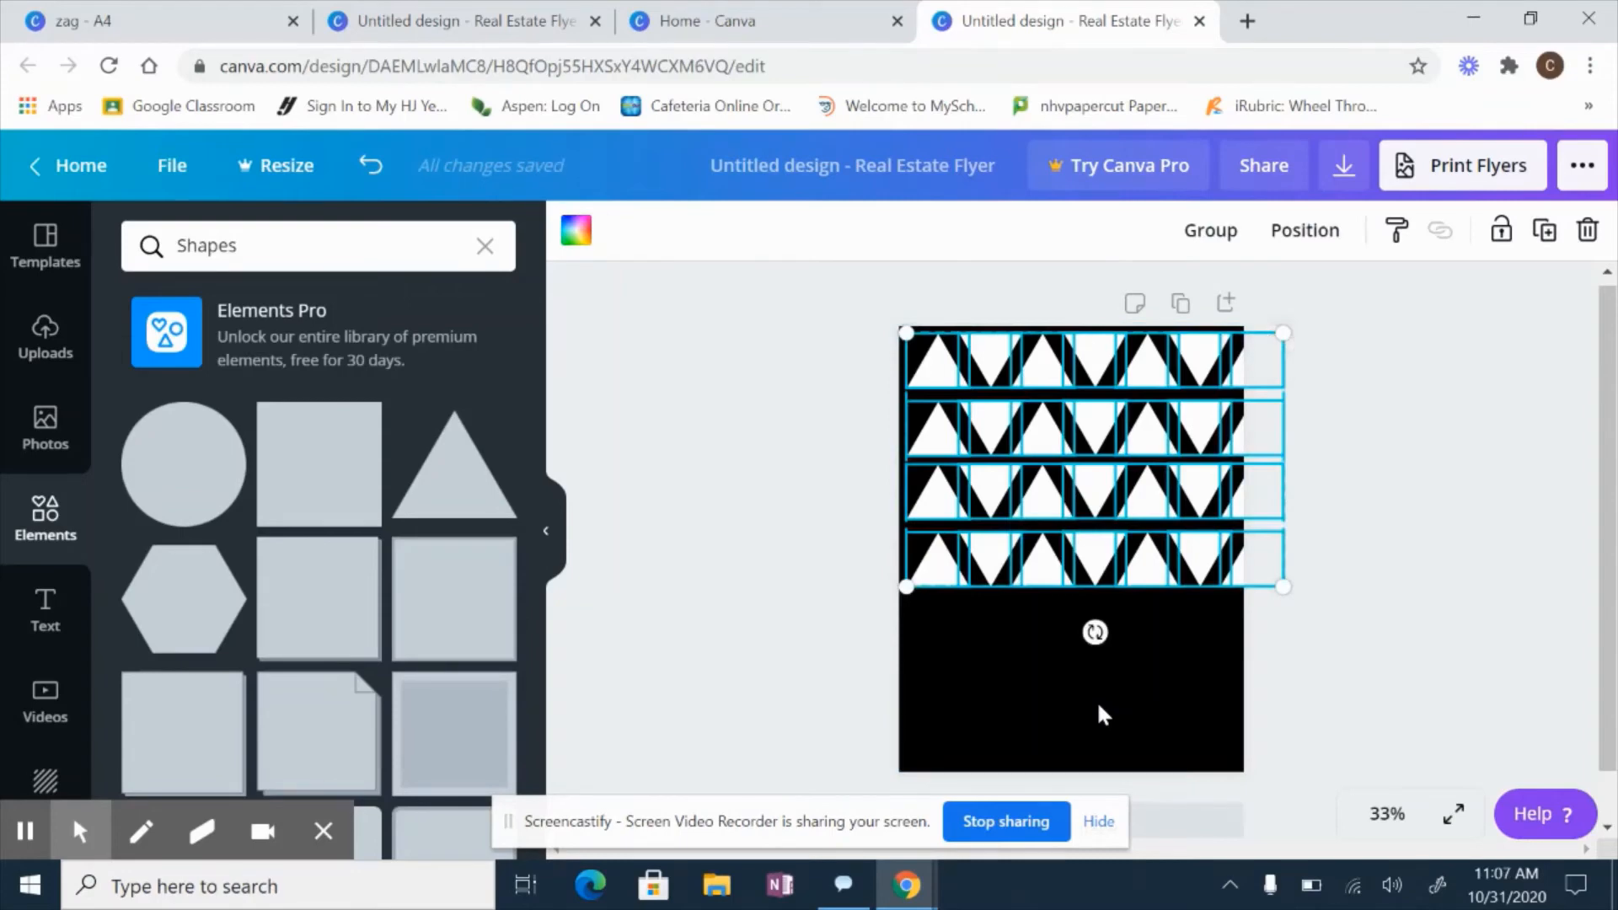
key("ctrl+v")
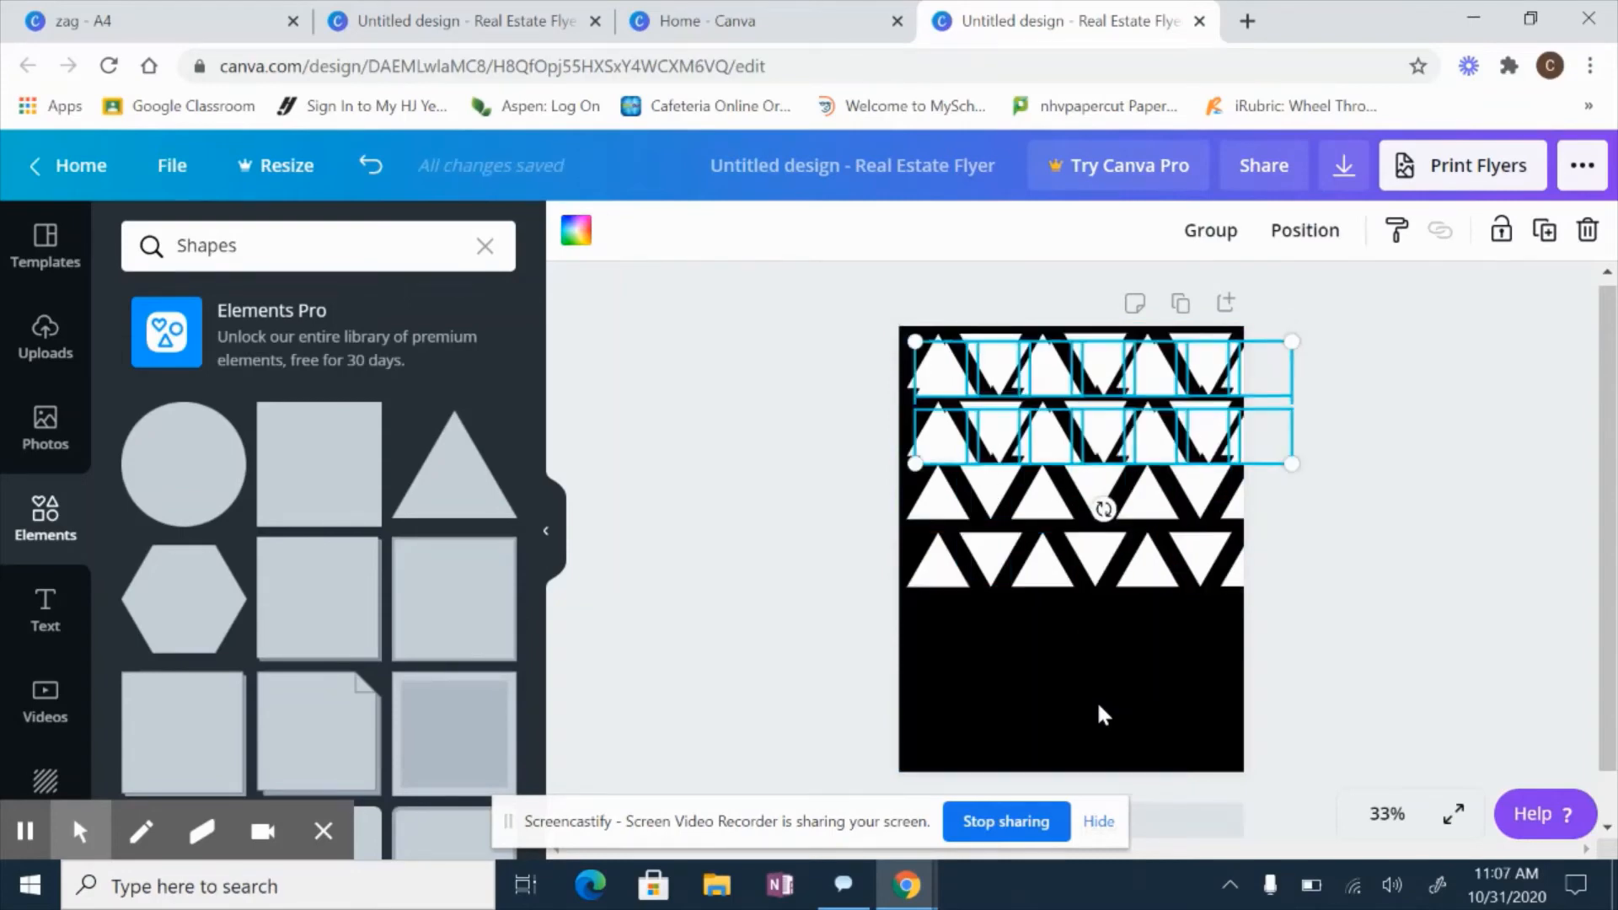
left_click_drag(1120, 437, 1096, 648)
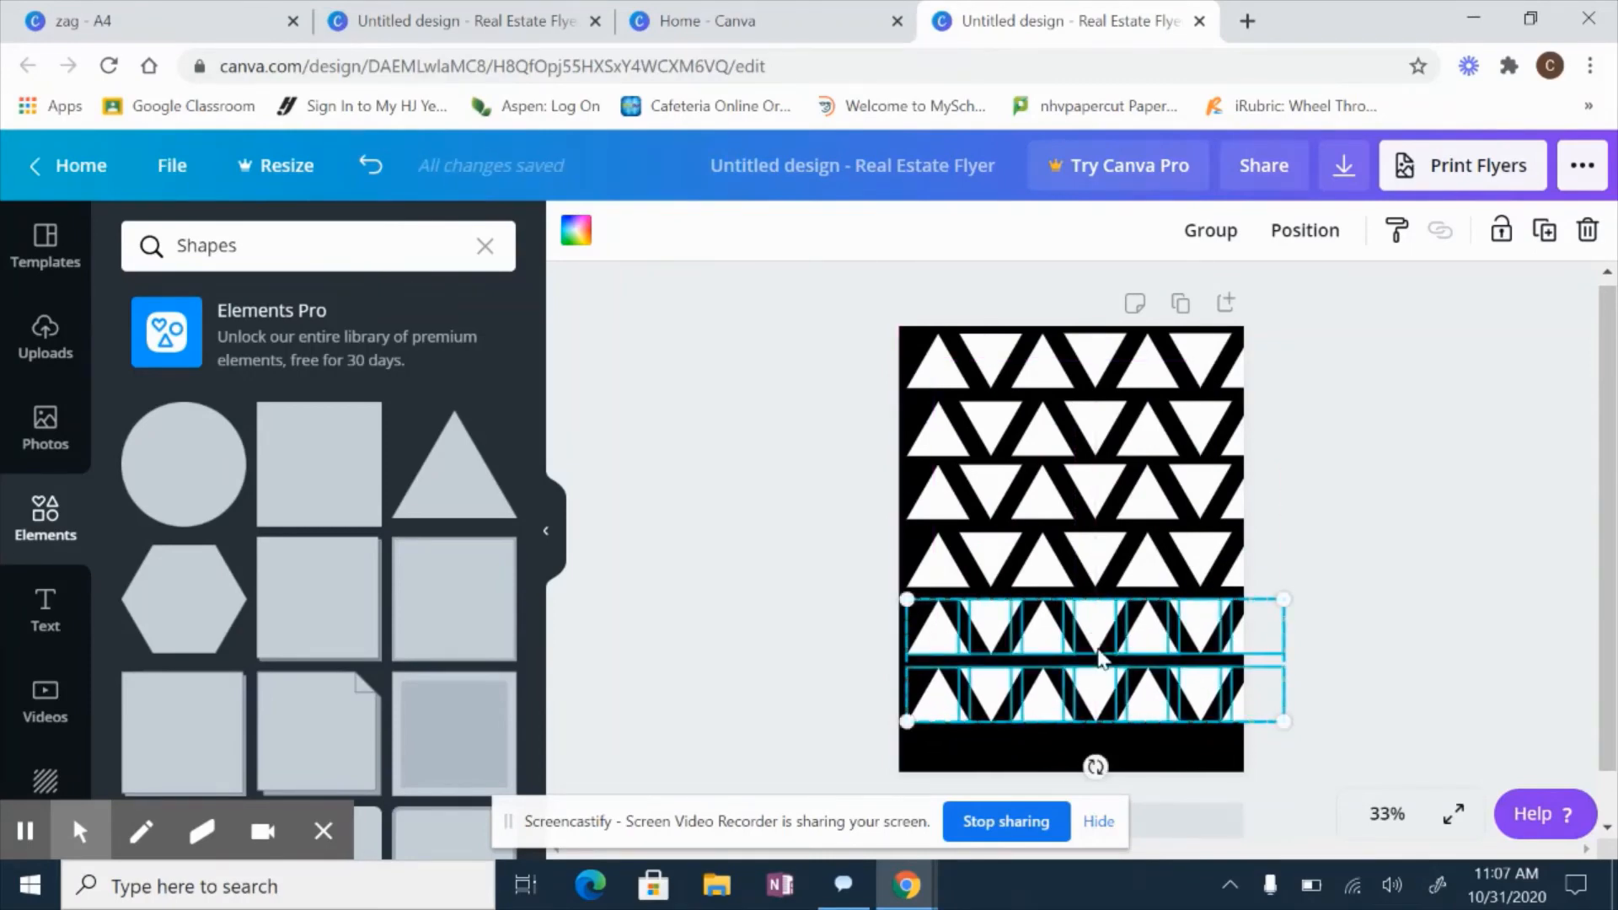
left_click(1474, 541)
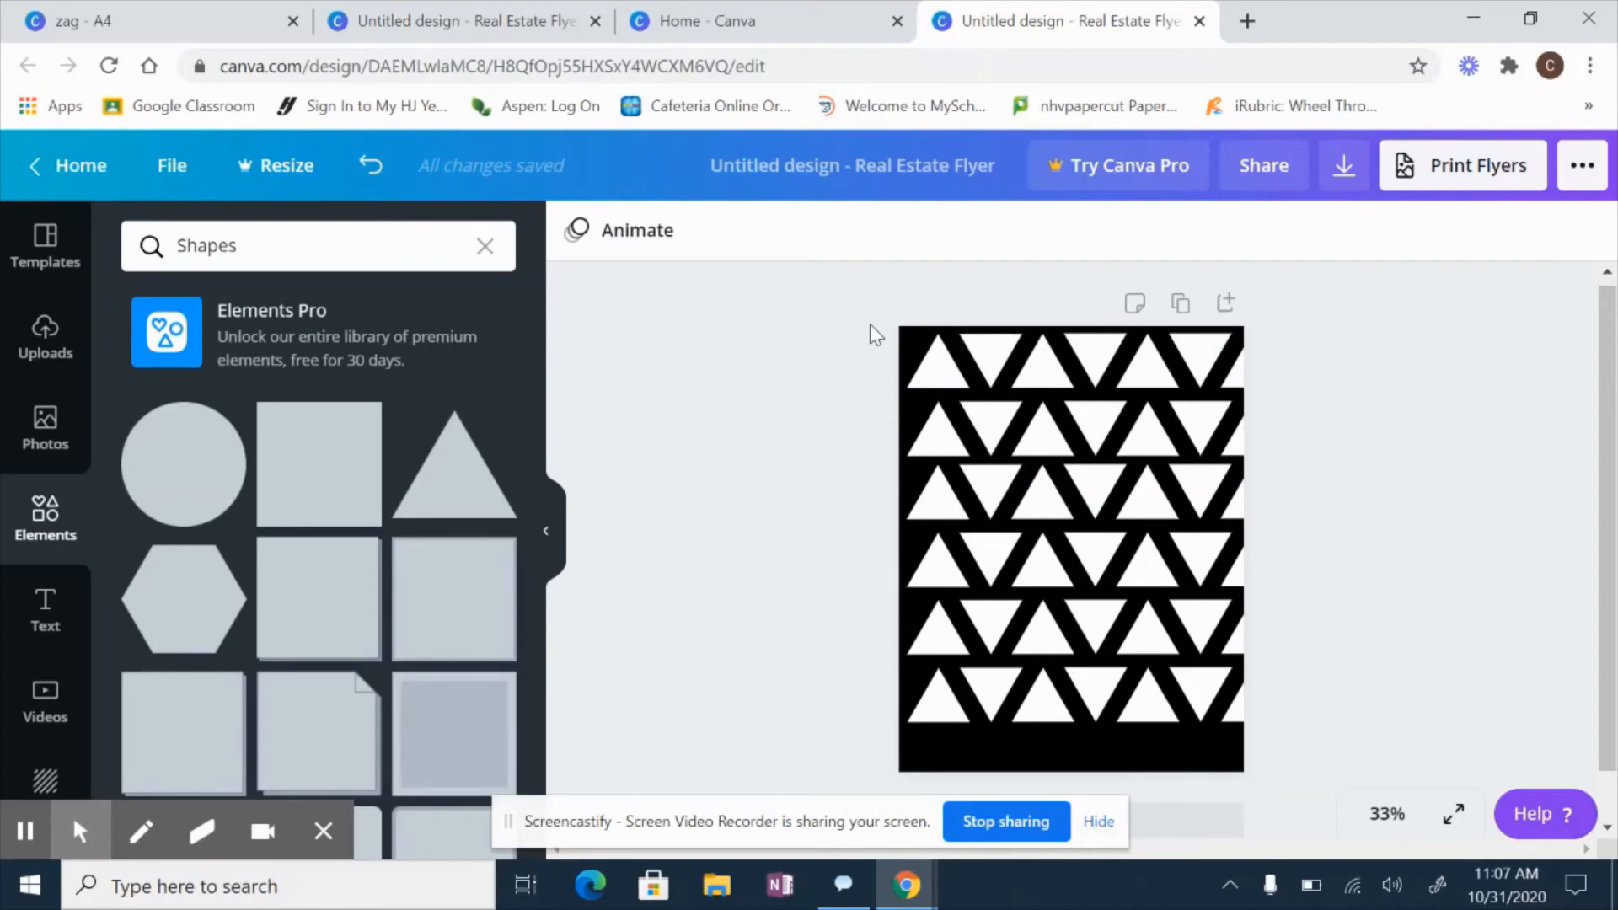
Scale all six rows of triangles down proportionally from the upper-left corner until they span about 70% of the page width.
key("ctrl+a")
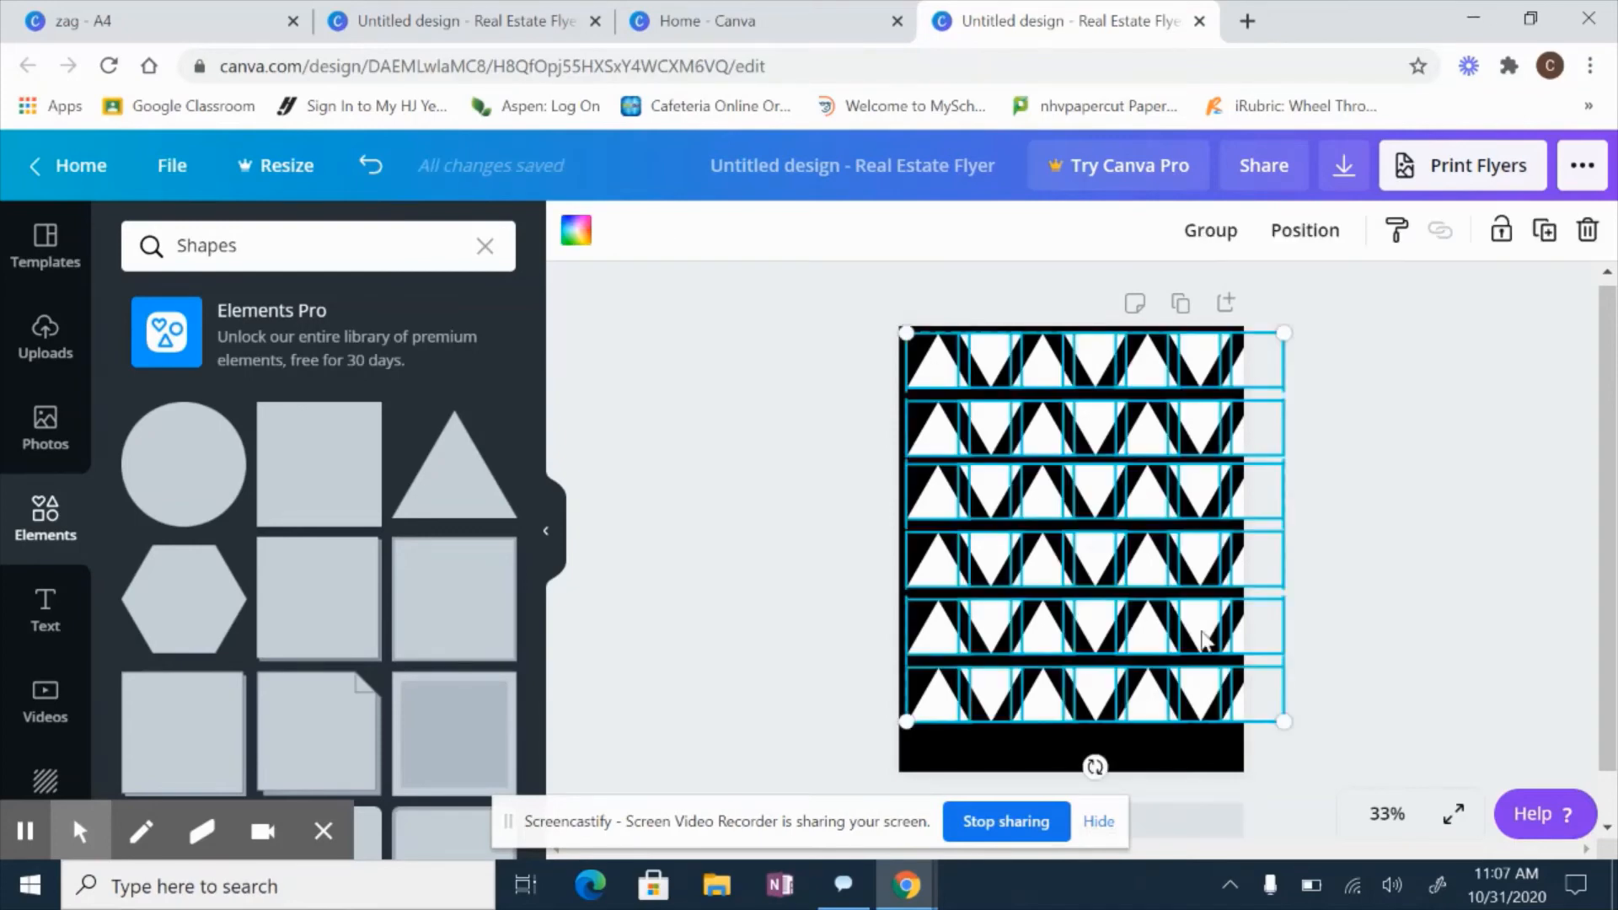
left_click_drag(1283, 718, 1158, 580)
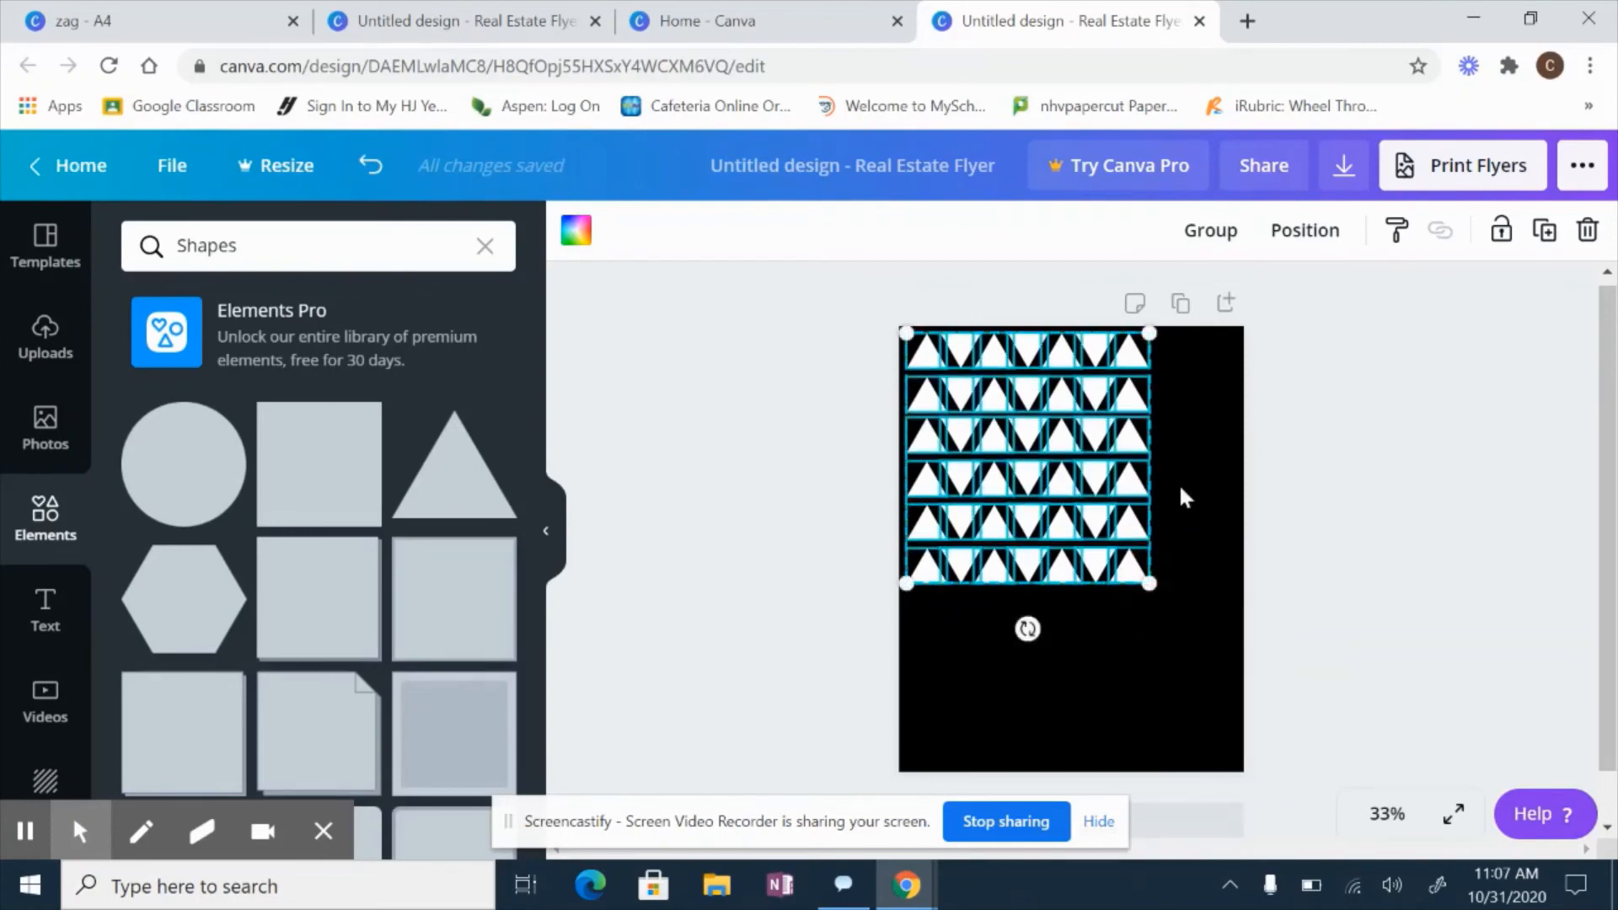
left_click(1071, 695)
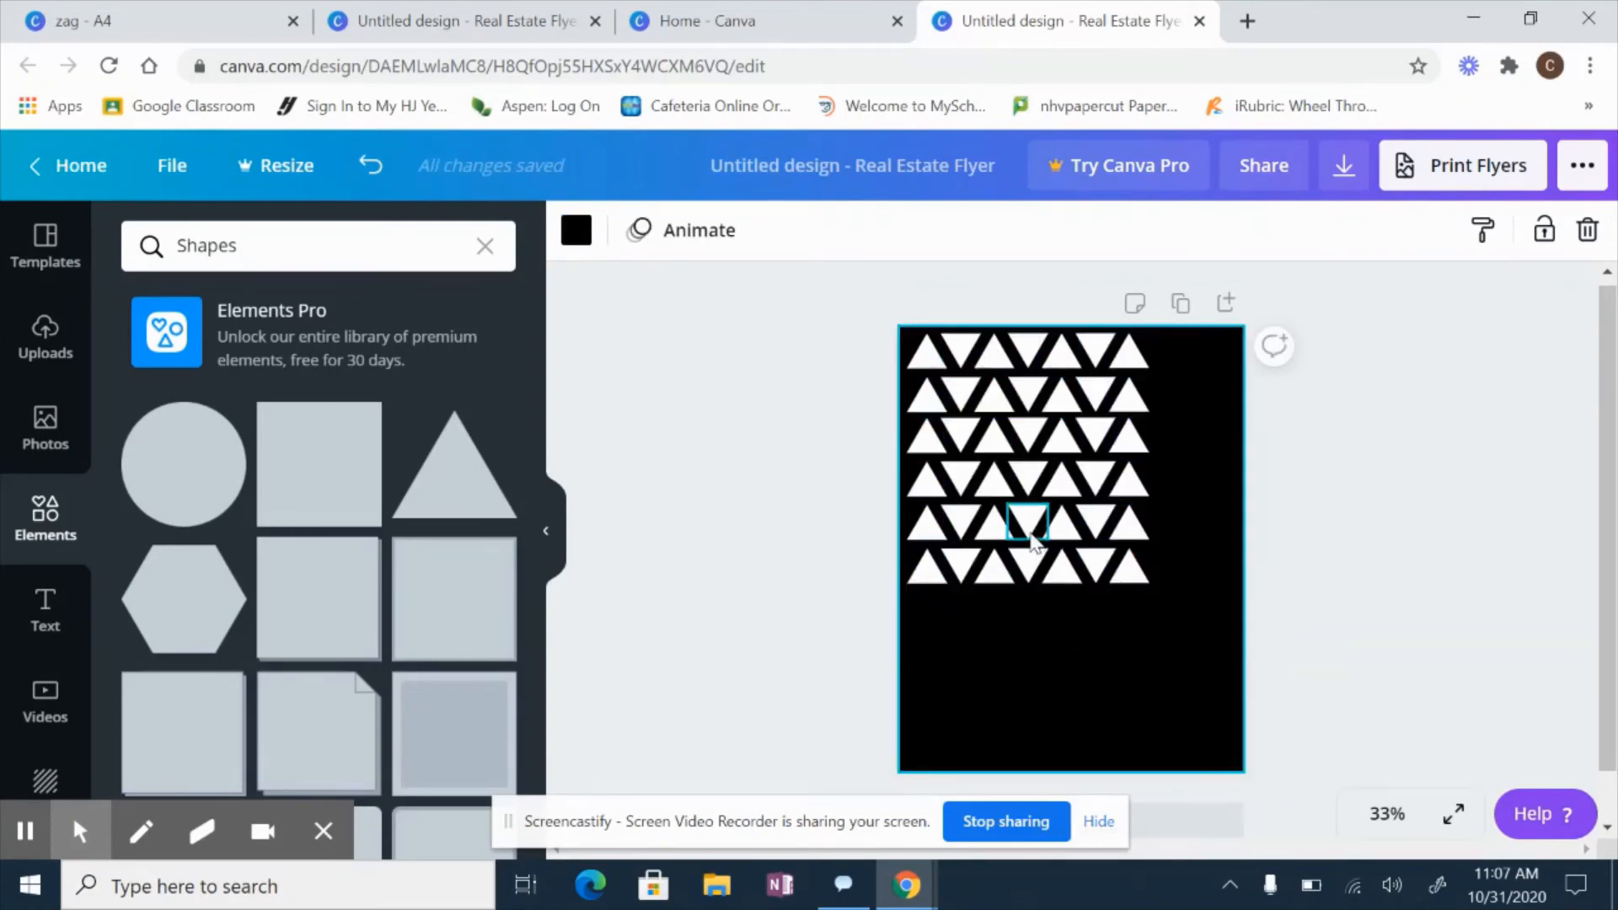
Duplicate the six-row block of triangles and align the copy directly below it so the pattern runs past the page's lower edge.
key("ctrl+a")
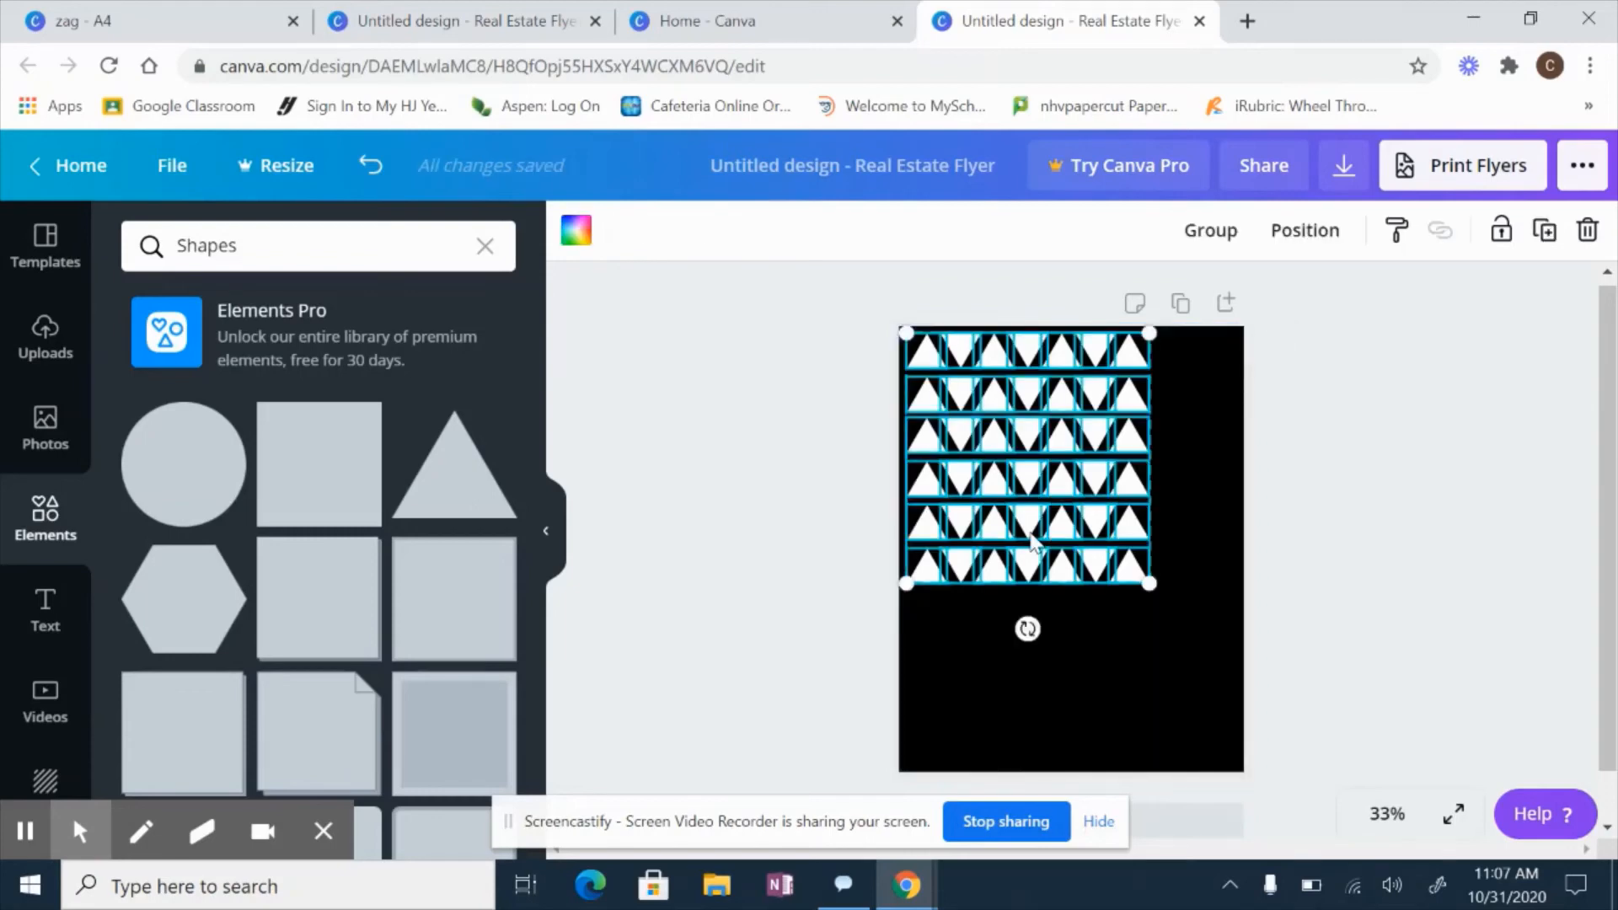
key("ctrl+v")
left_click_drag(1039, 480, 1031, 725)
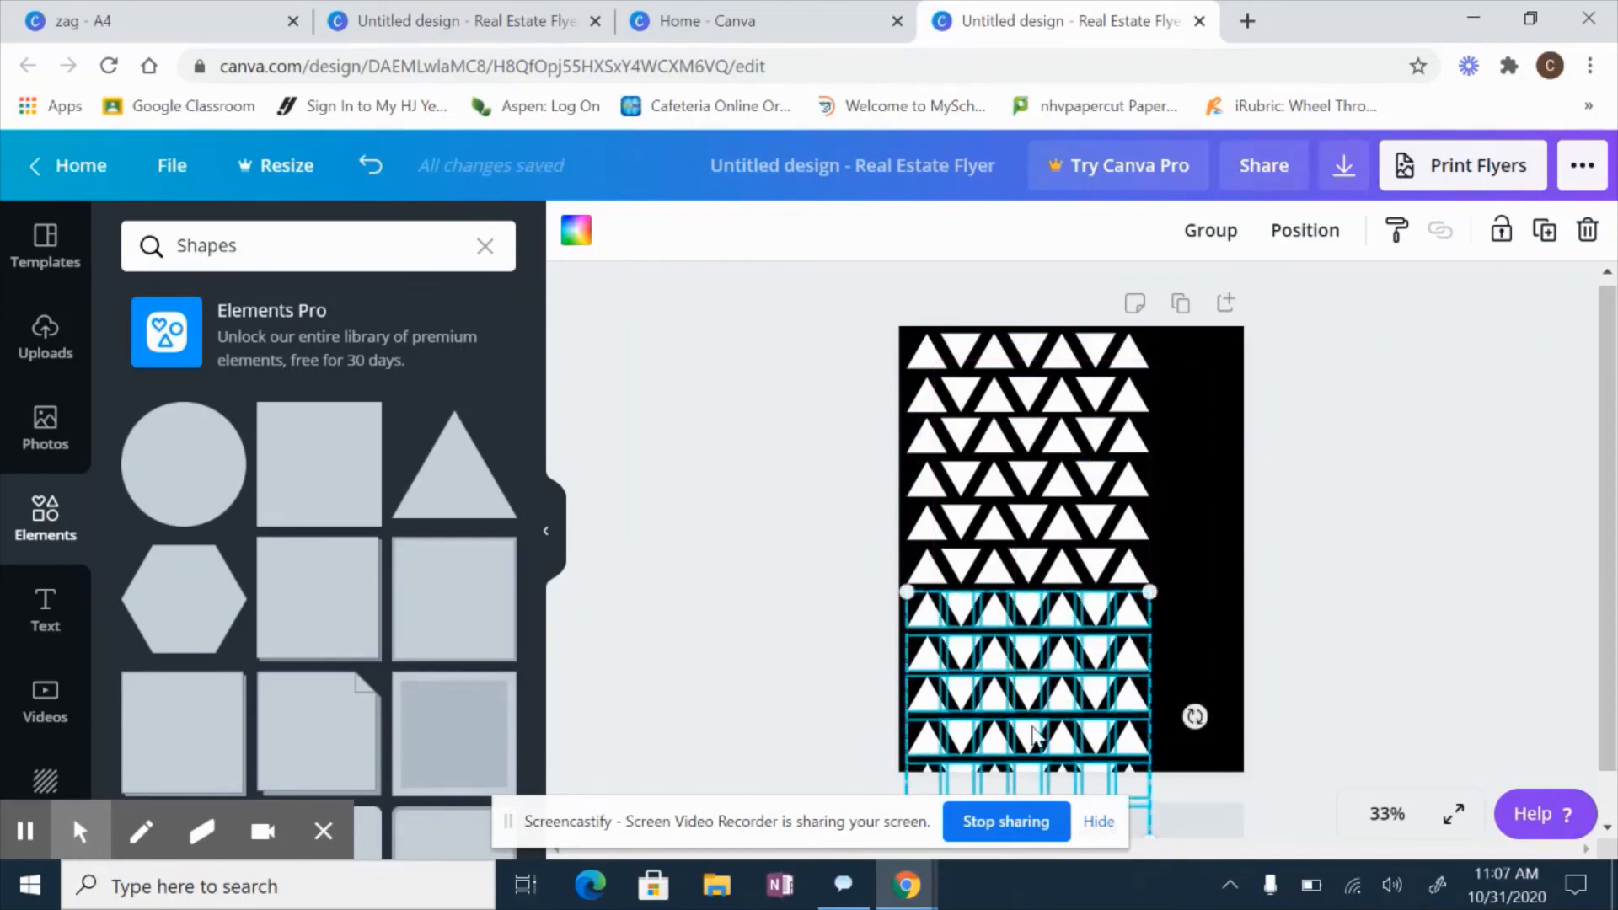
left_click(1193, 443)
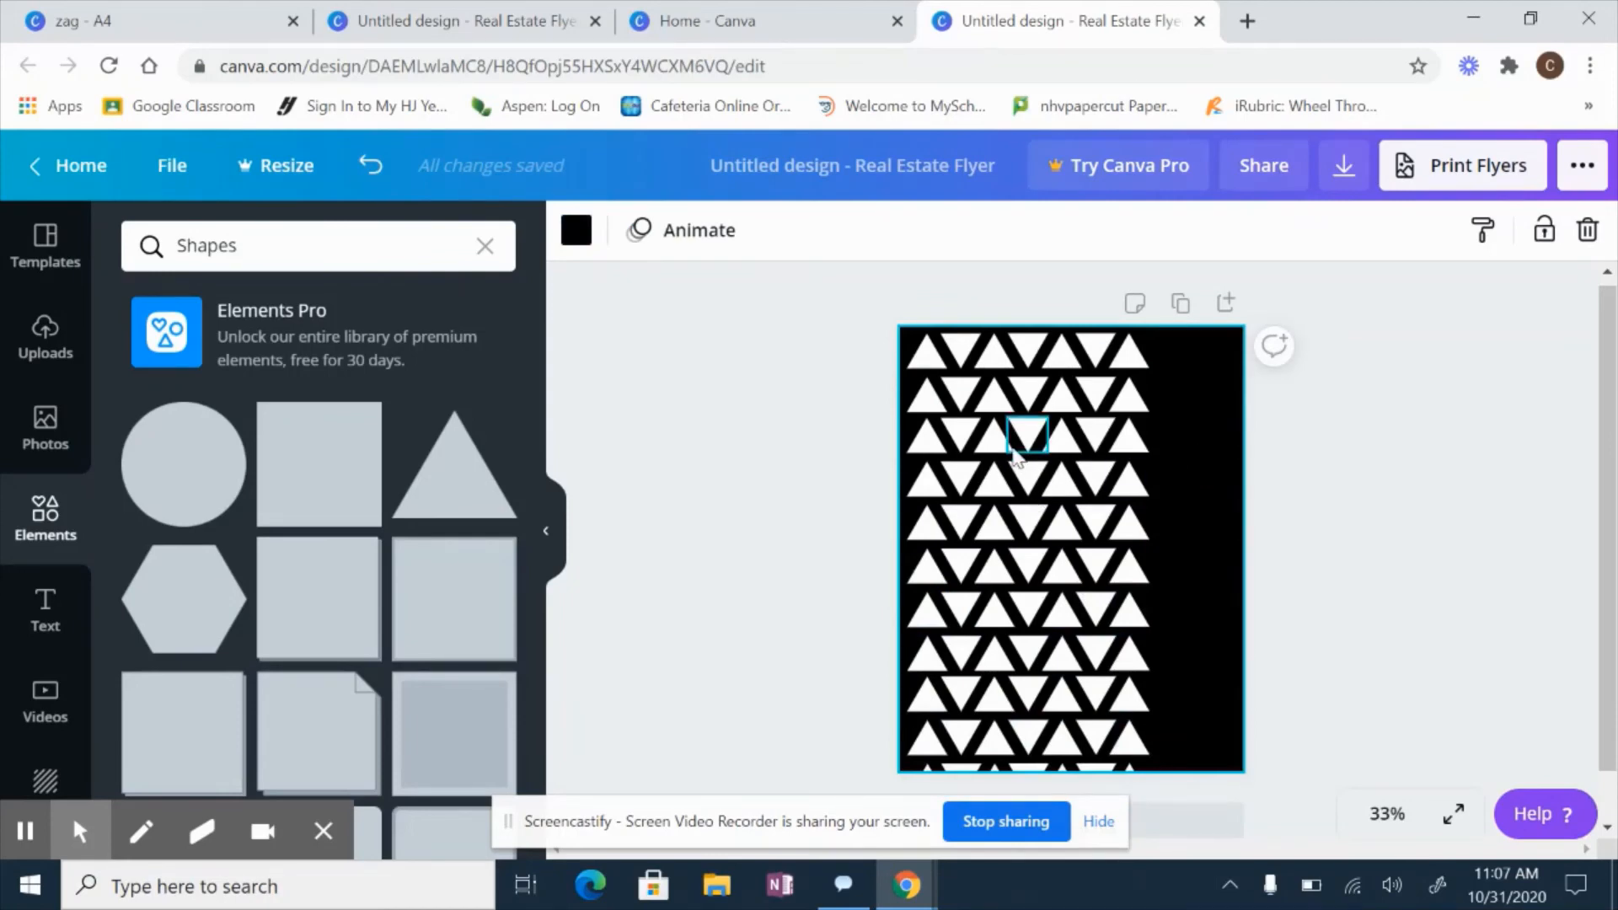
Duplicate the whole pattern of triangles and move the copy right until it clears the original, keeping its rows level with the original rows.
key("ctrl+a")
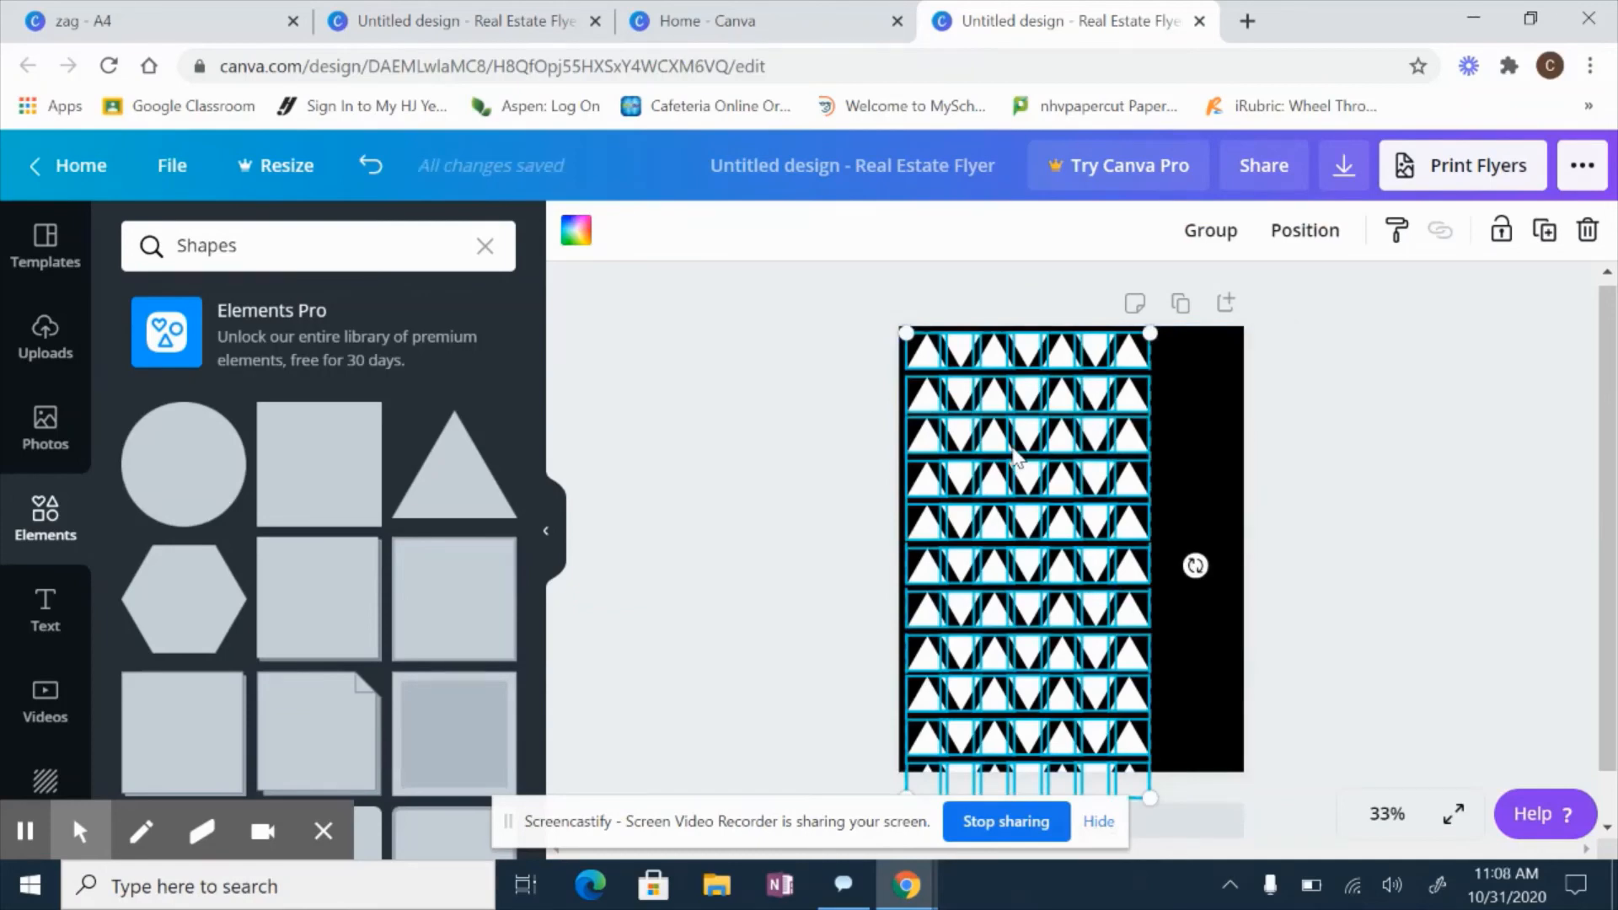
key("ctrl+d")
key("Up")
key("Up")
key("Up")
key("Up")
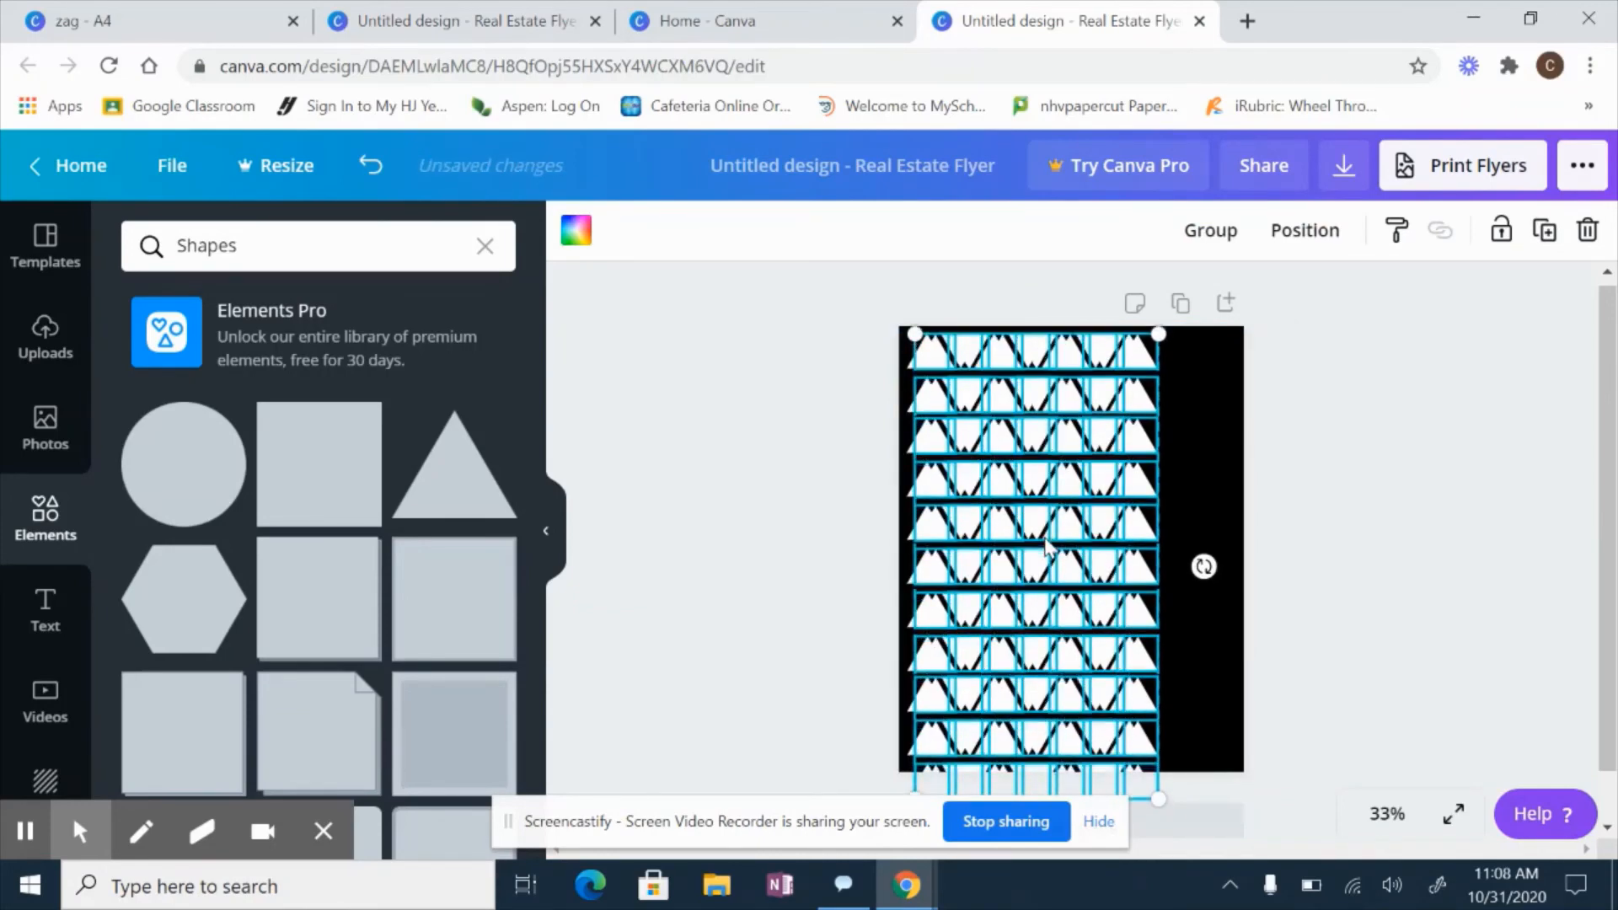
key("Down")
key("Right")
key("Right")
key("Right")
key("Right")
key("Right")
key("Right")
key("Right")
key("Right")
key("Right")
key("Right")
key("Right")
key("Right")
key("Right")
key("Right")
key("Right")
key("Right")
key("Right")
key("Right")
key("Right")
key("Right")
key("Right")
key("Right")
key("Right")
key("Right")
key("Right")
key("Right")
key("Right")
key("Right")
key("Right")
key("Right")
key("Right")
key("Right")
key("Right")
key("Right")
key("Right")
key("Right")
key("Right")
key("Right")
key("Right")
key("Right")
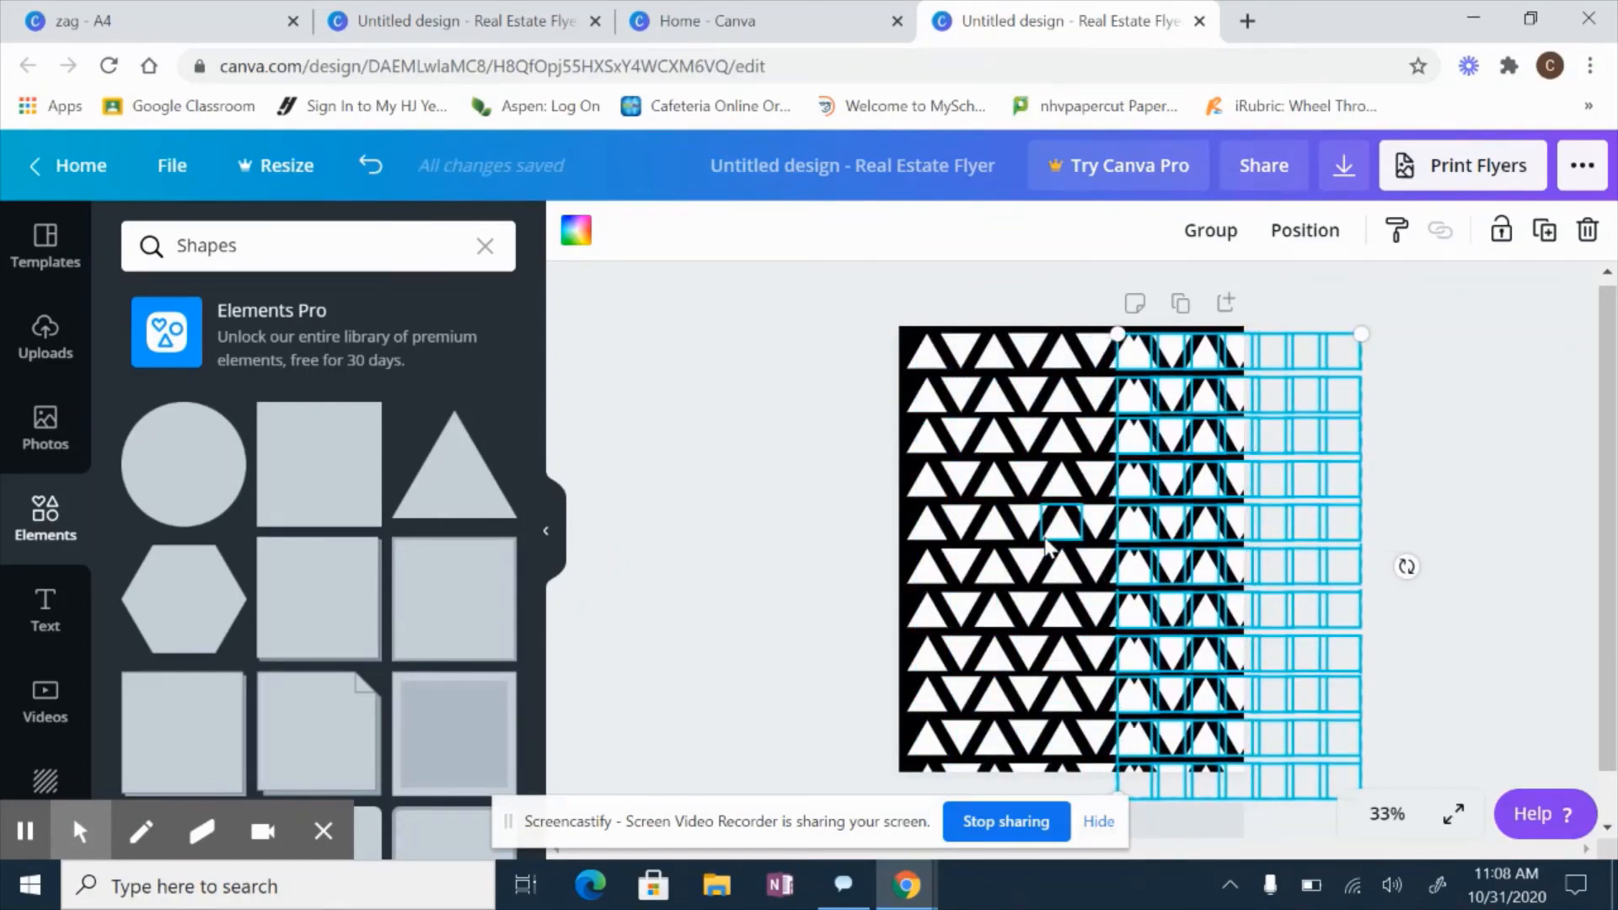
key("Right")
key("Right")
key("Right")
key("Right")
key("Right")
key("Right")
key("Right")
key("Right")
key("Right")
key("Right")
key("Right")
key("Right")
key("Right")
key("Right")
key("Right")
key("Right")
key("Right")
key("Right")
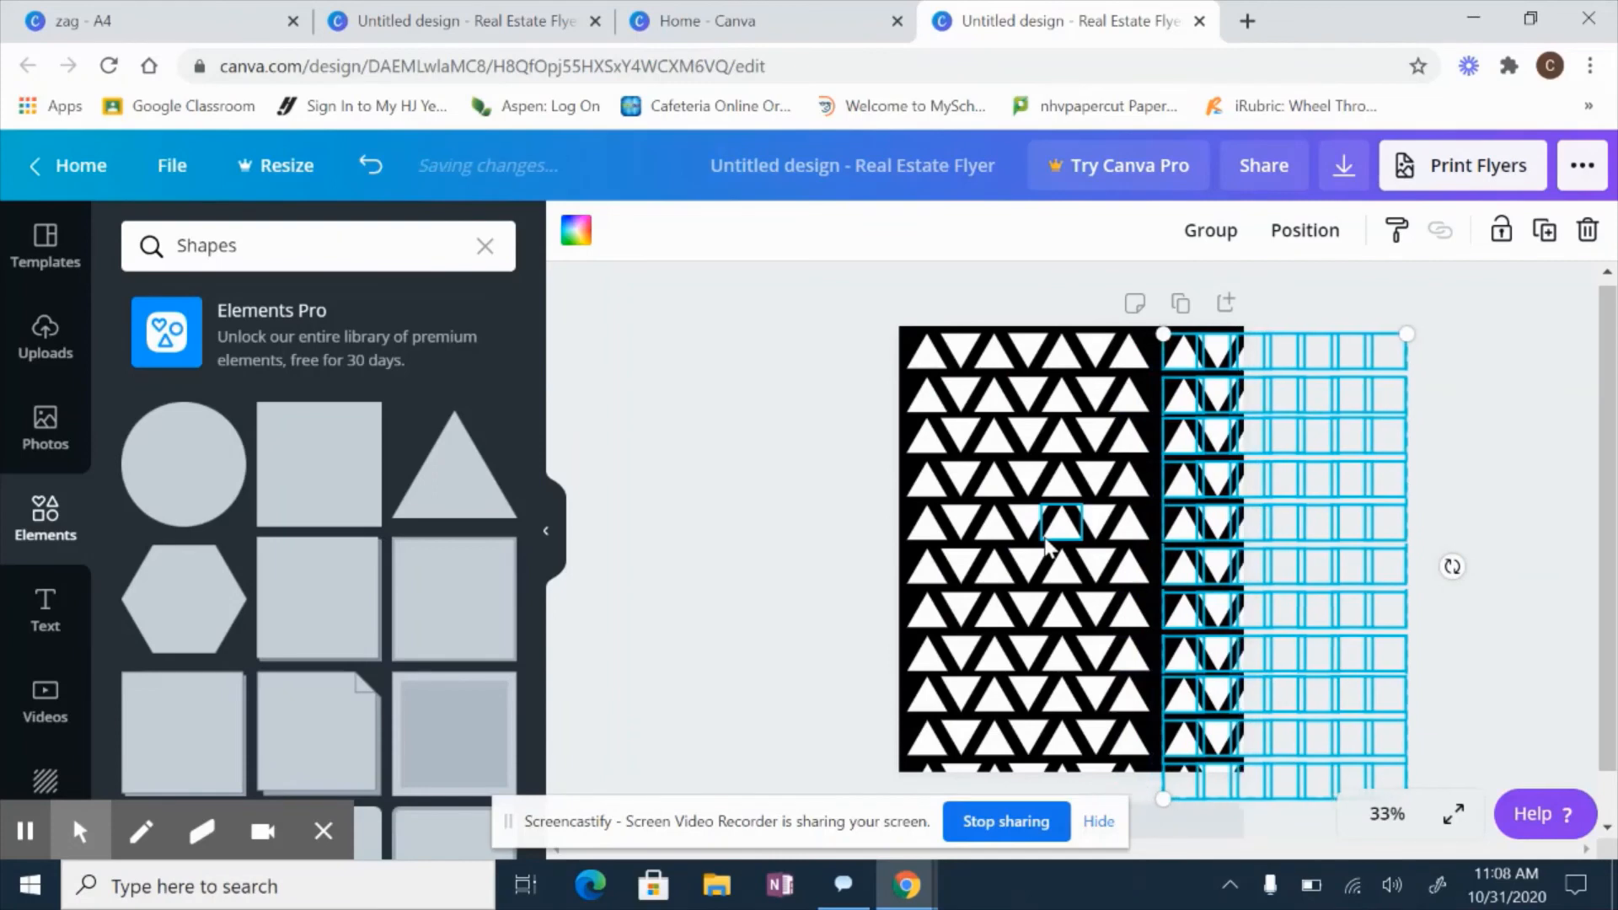
Move the copied block left so its first column overlaps the original's last column of upright triangles.
key("Left")
key("Left")
key("Left")
key("Left")
key("Left")
key("Left")
key("Left")
key("Left")
key("Left")
key("Left")
key("Left")
key("Left")
key("Left")
key("Left")
key("Left")
key("Left")
key("Left")
key("Left")
key("Left")
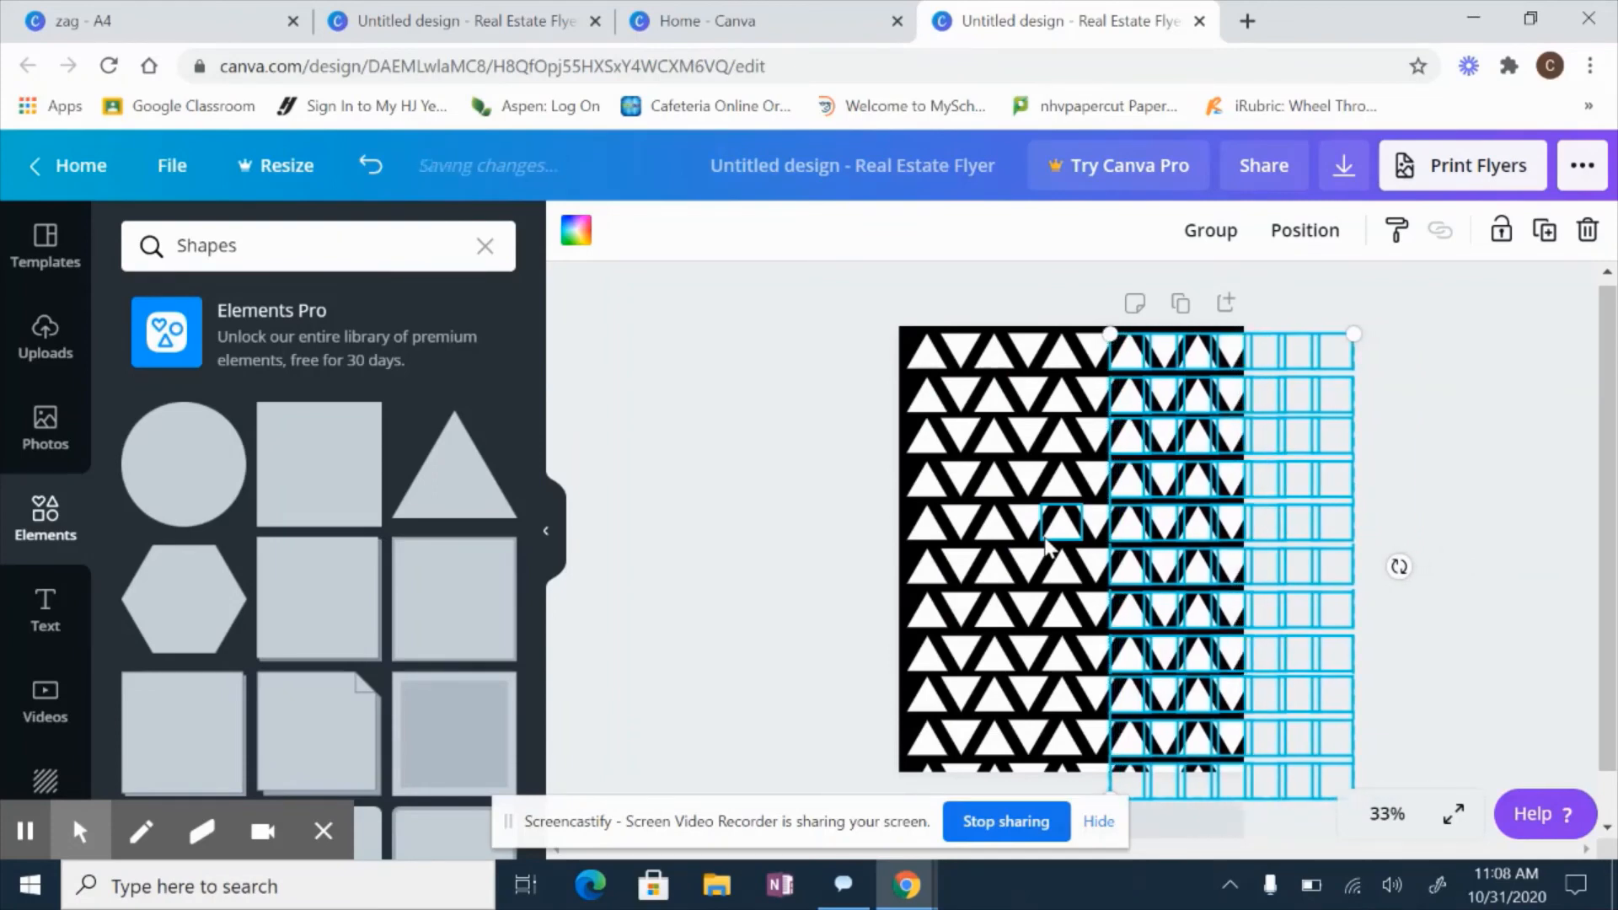
left_click(739, 534)
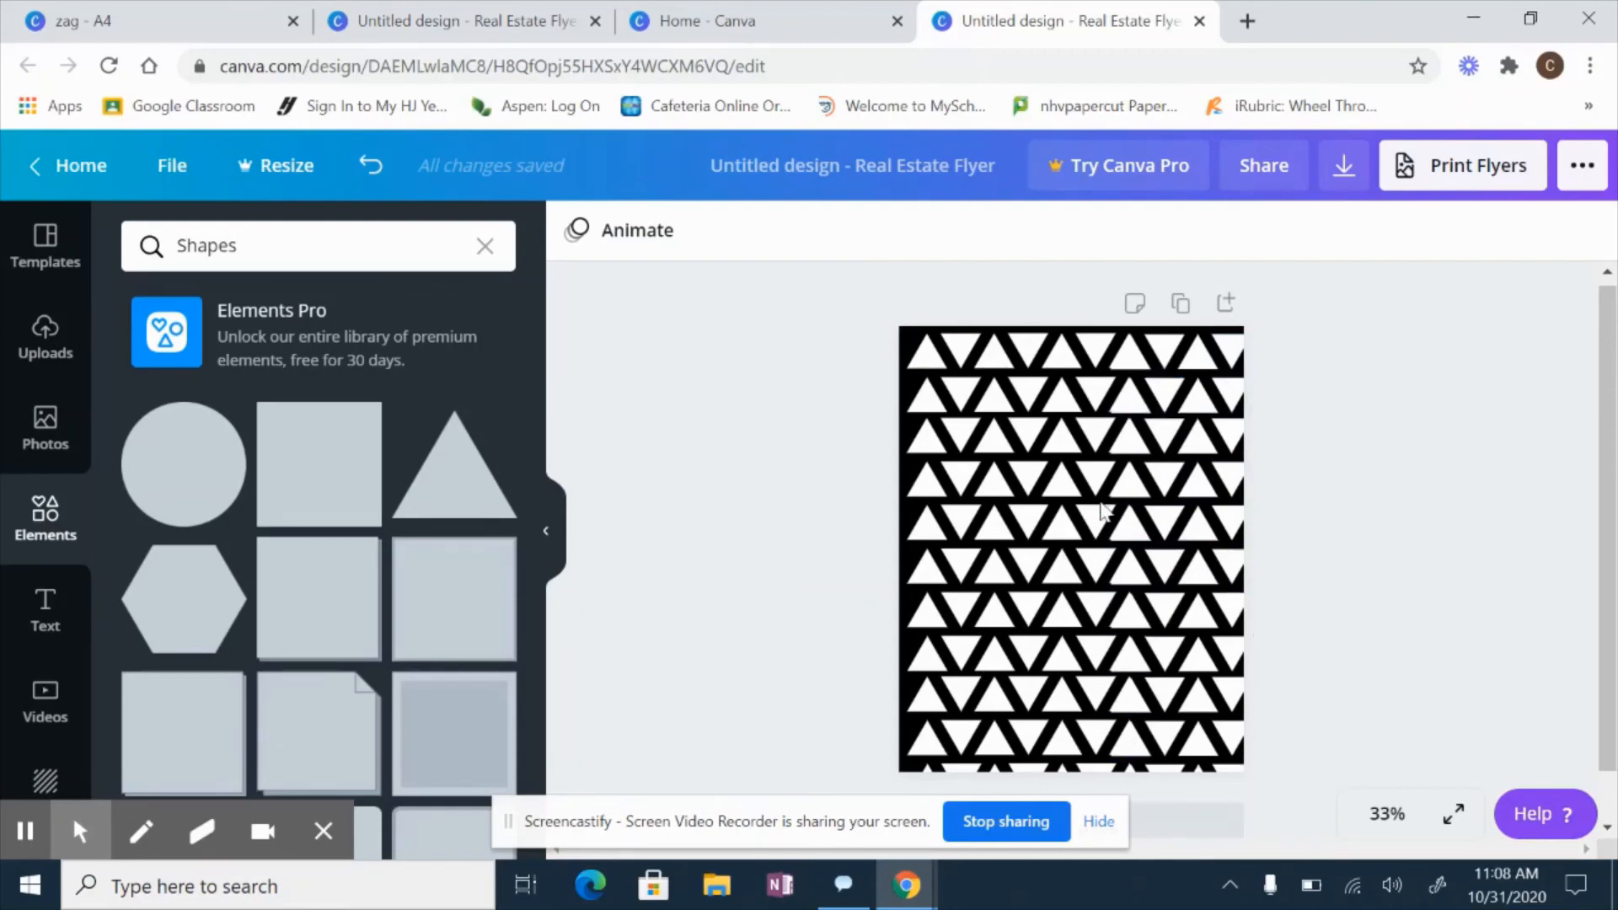
Undo the leftward moves of the copied block until it stands clear of the original triangles again.
key("ctrl+z")
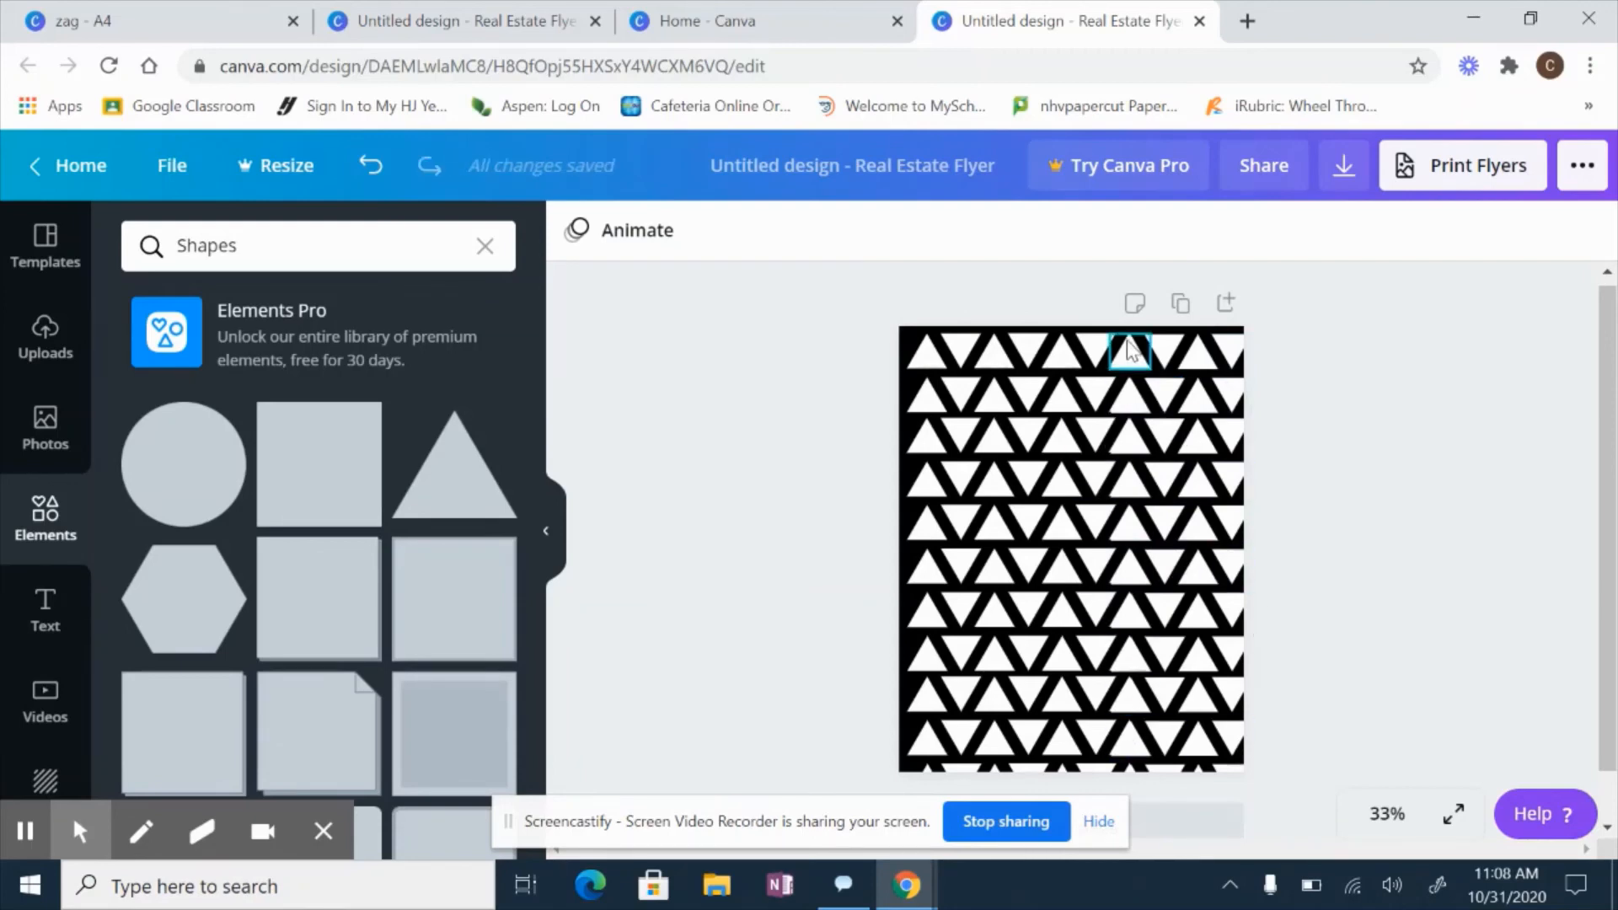
key("ctrl+z")
key("ctrl+z")
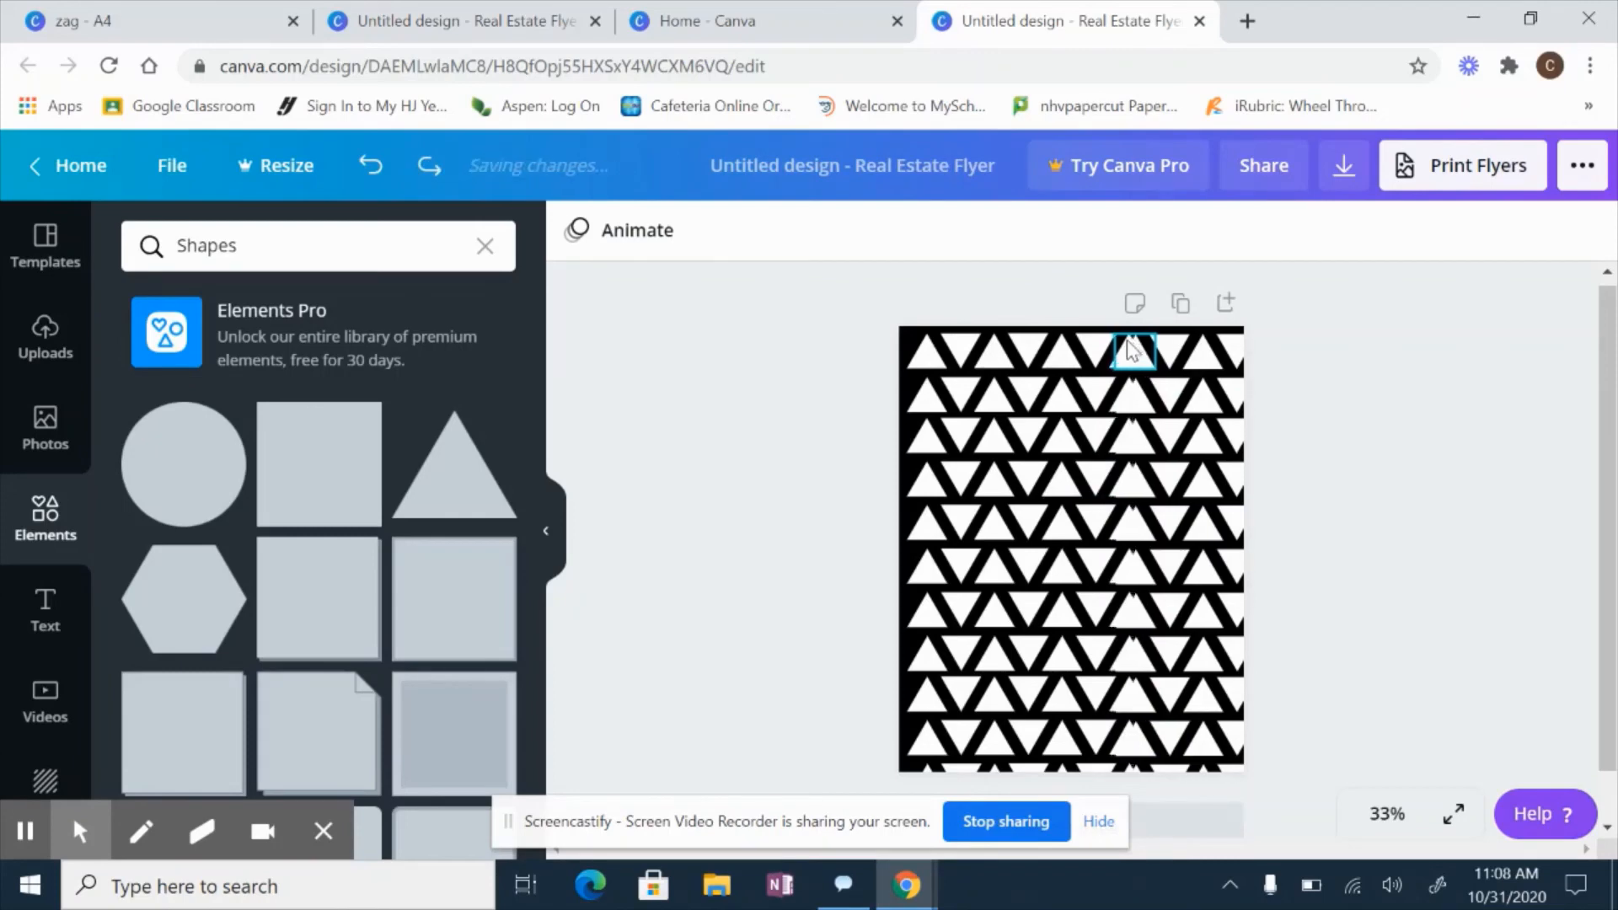
key("shift+Right")
key("shift+Right")
key("shift+Right")
key("shift+Right")
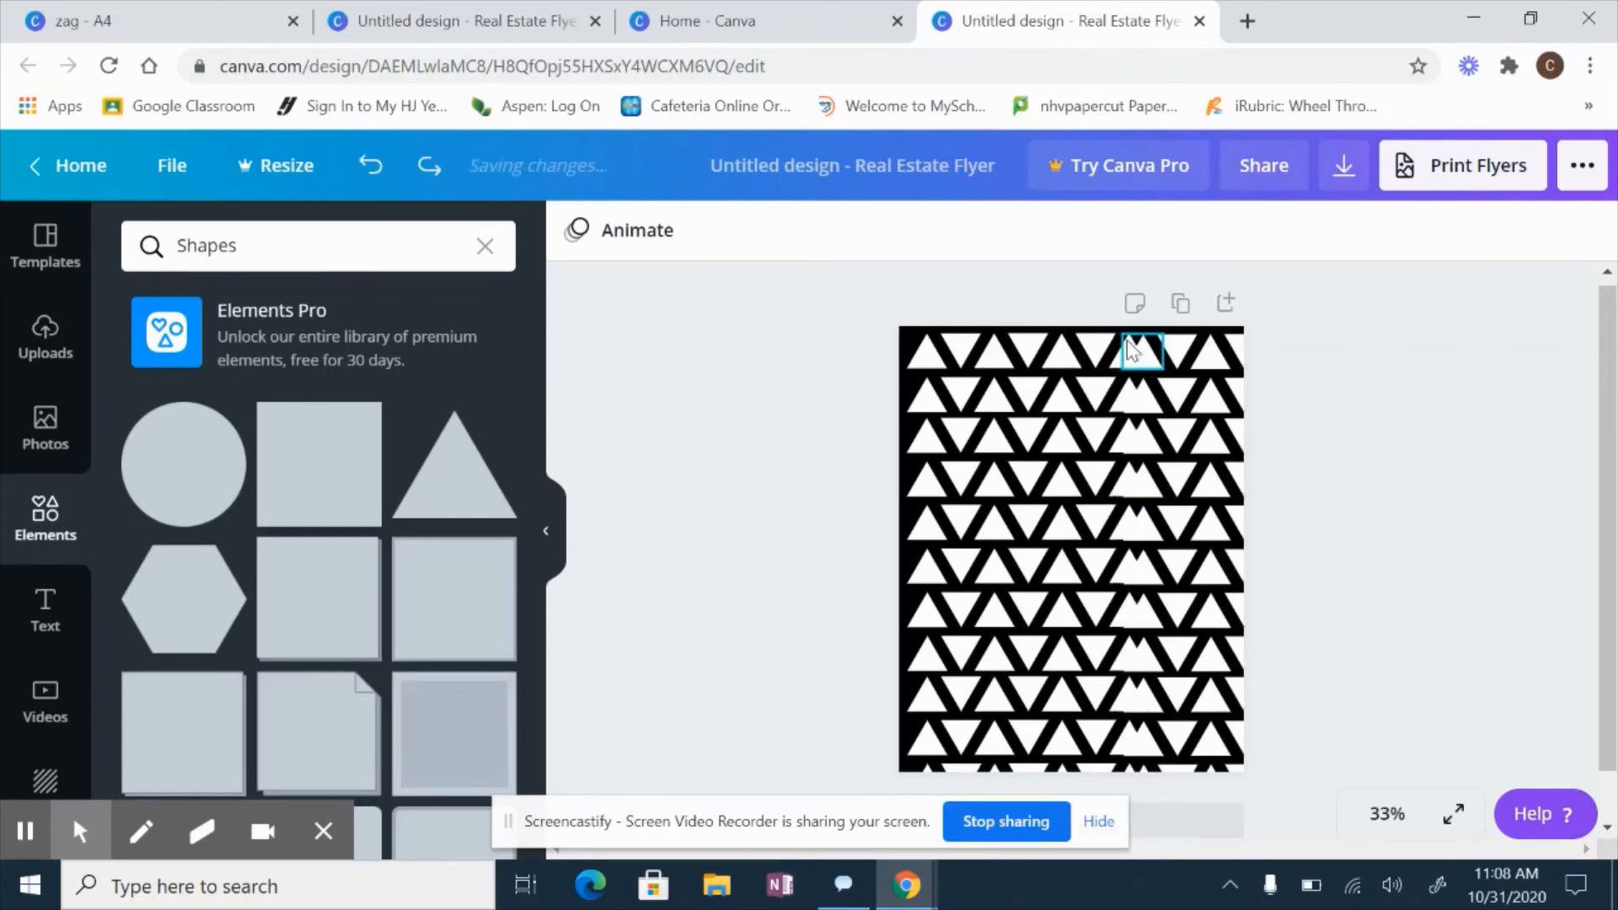
key("shift+Left")
key("shift+Left")
key("shift+Left")
key("shift+Left")
key("shift+Left")
key("shift+Left")
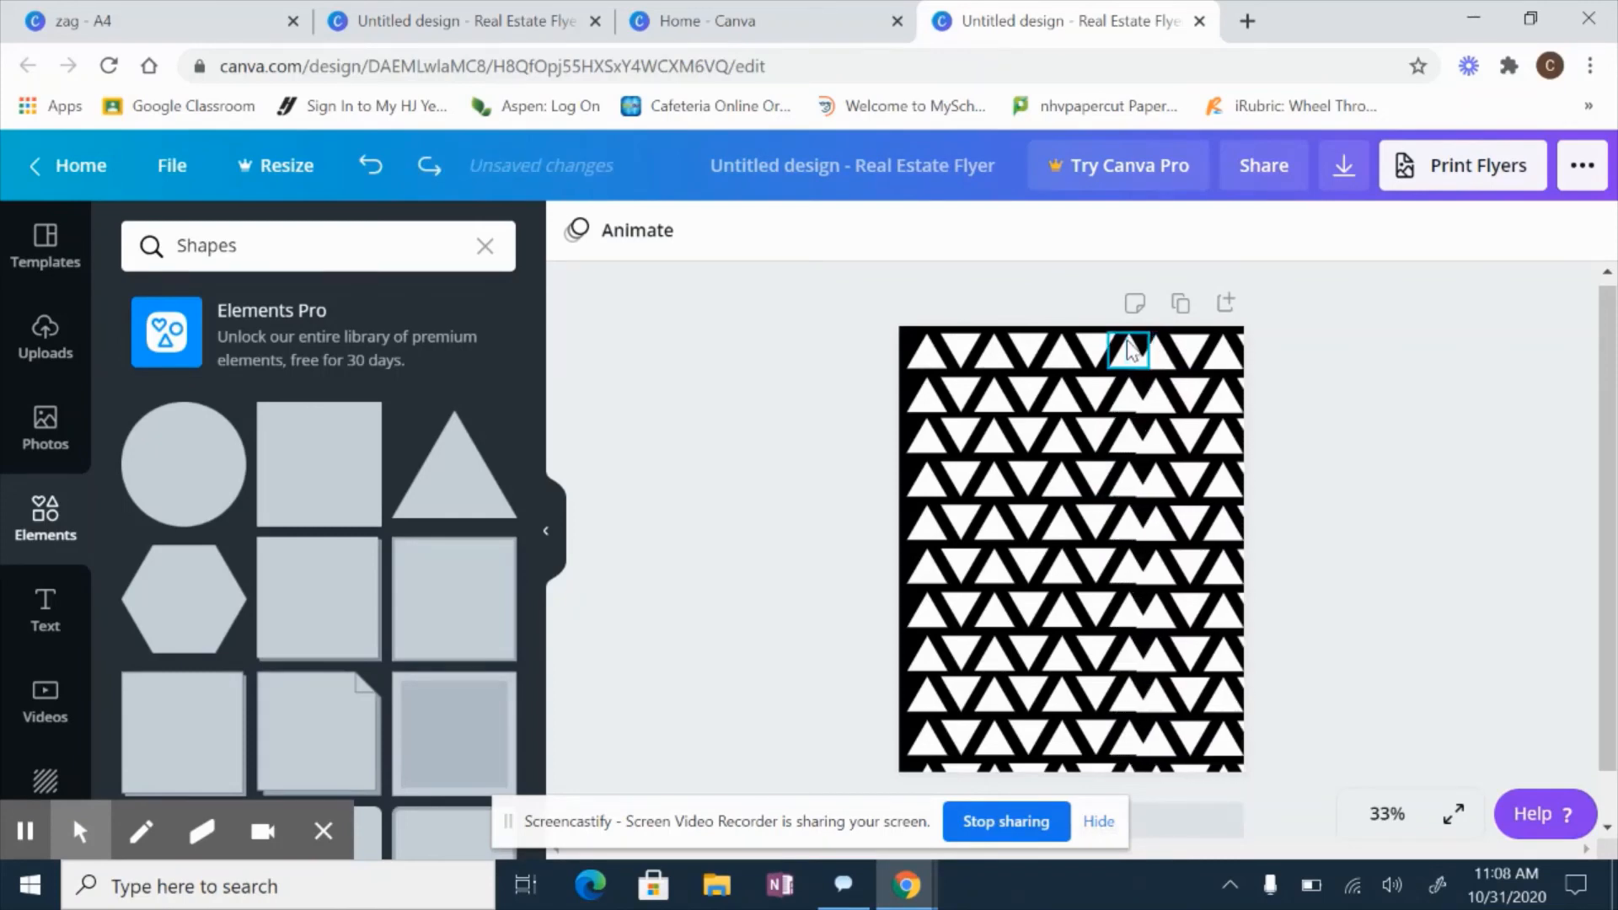
key("shift+Right")
key("shift+Right")
key("shift+Right")
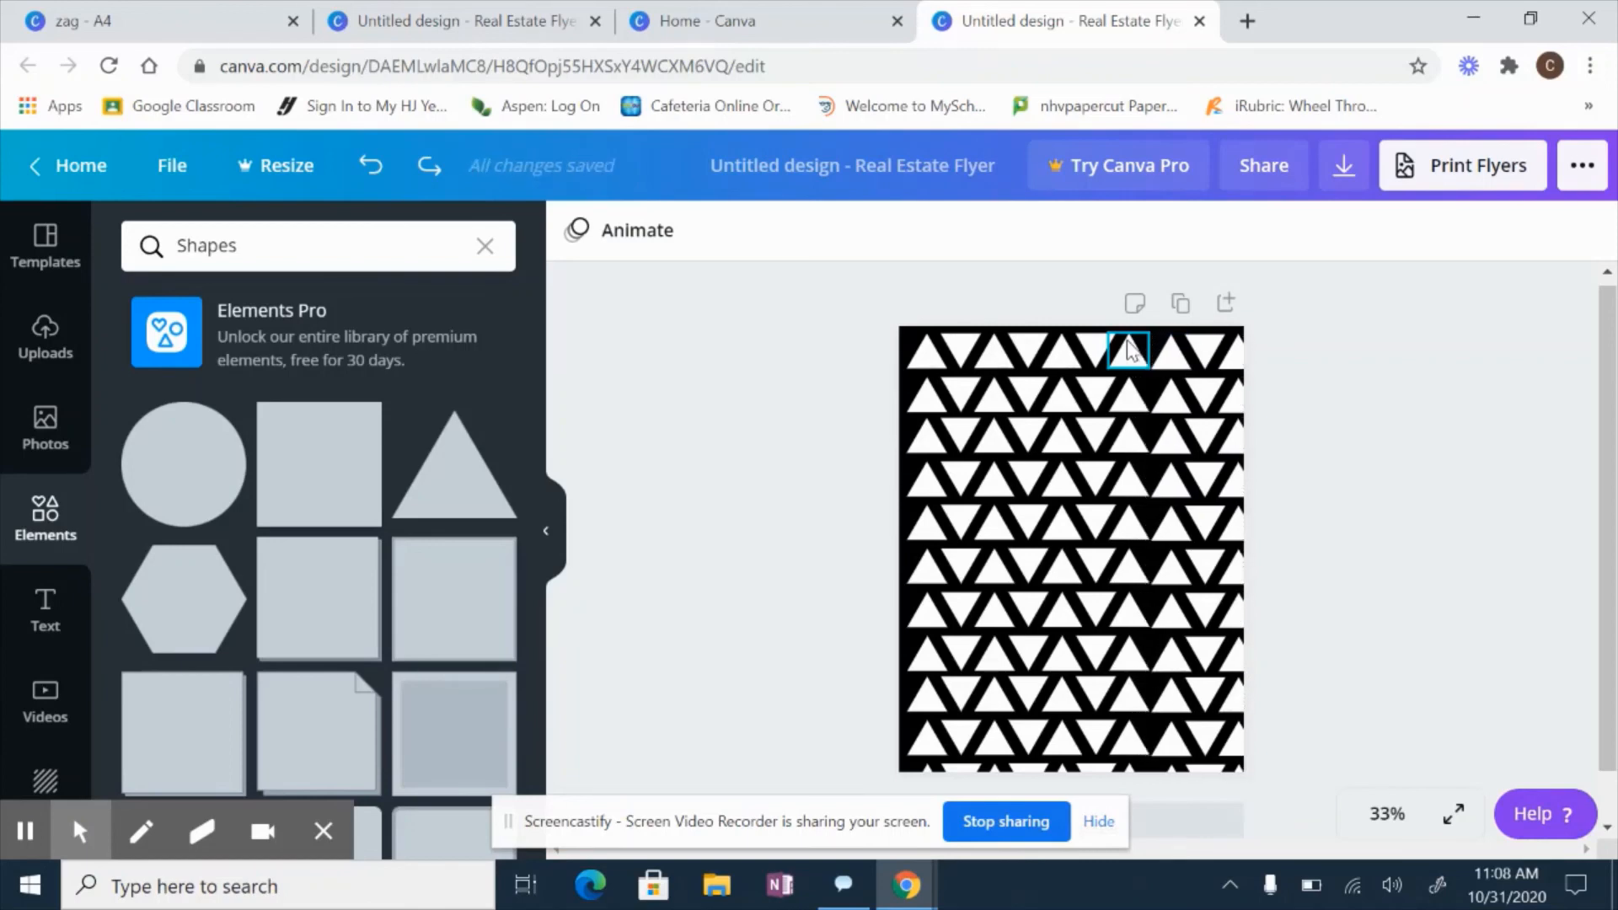
scroll(1129, 347, "down", 1)
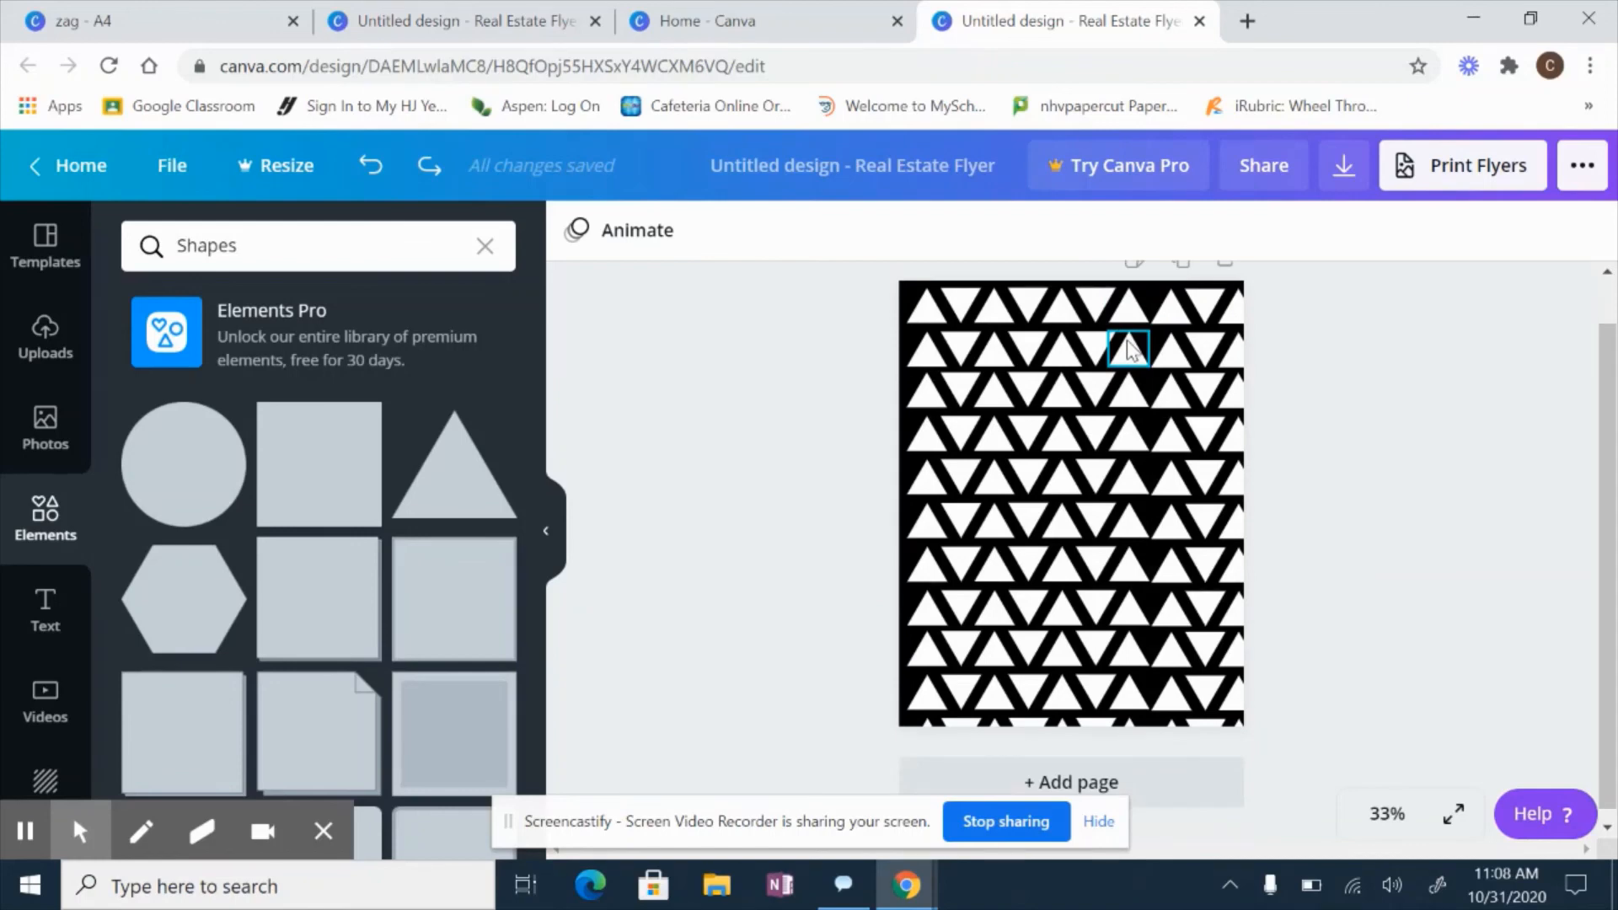
key("shift+Right")
key("shift+Right")
key("shift+Right")
key("shift+Right")
key("shift+Right")
key("shift+Right")
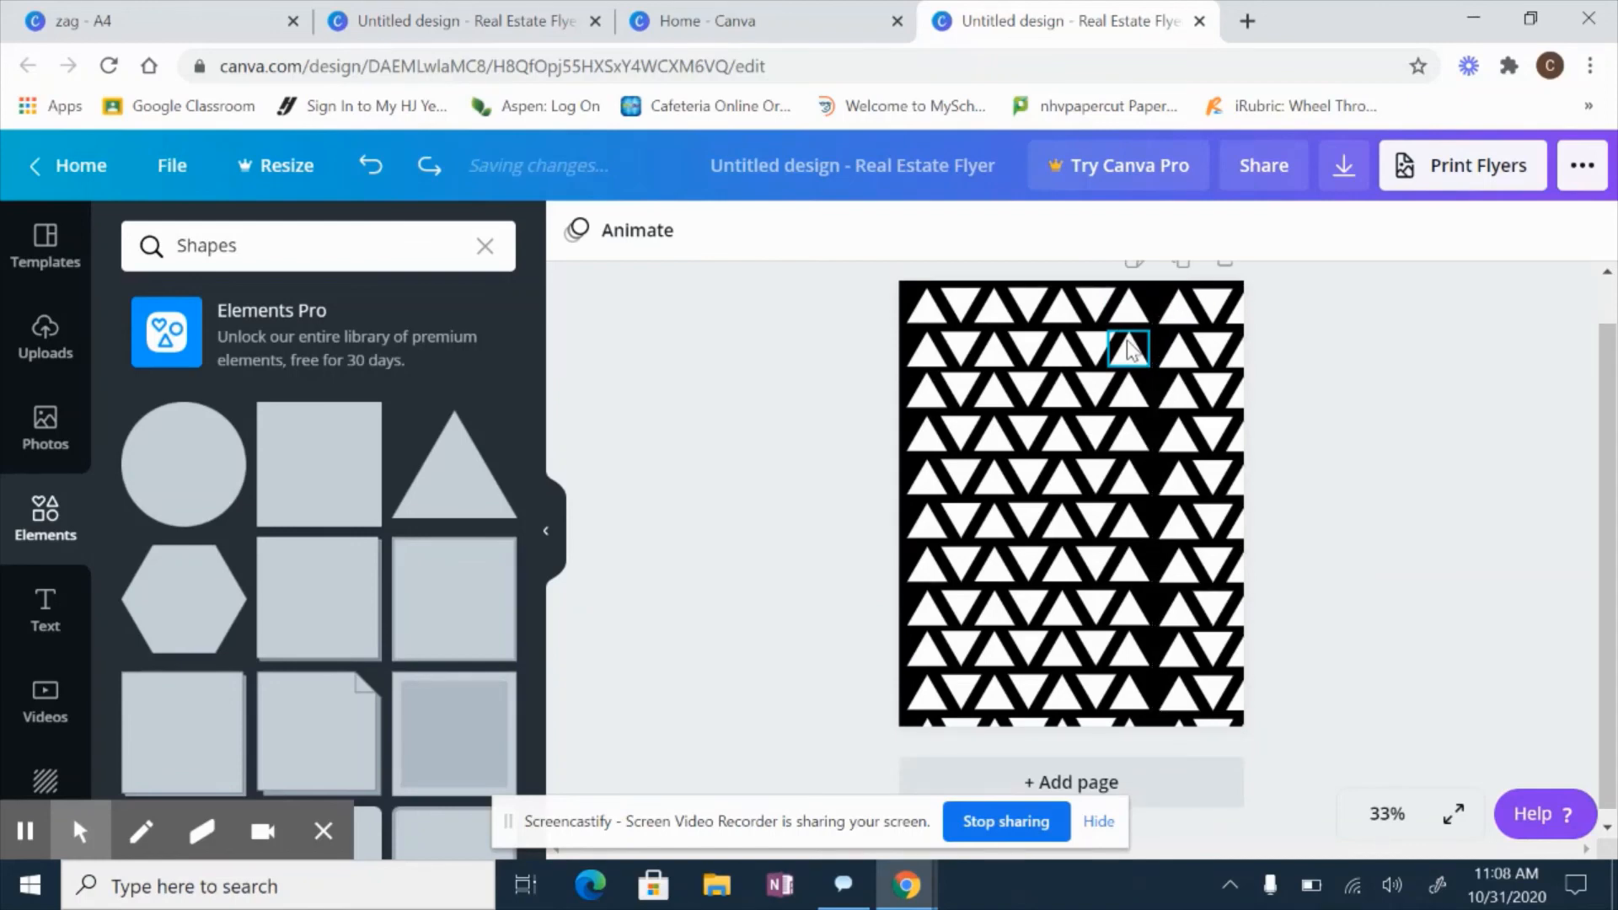
key("ctrl+z")
Delete the copied block's first column of upright triangles and move its remaining columns left to continue the alternating pattern with matching gaps.
left_click_drag(1153, 274, 1187, 746)
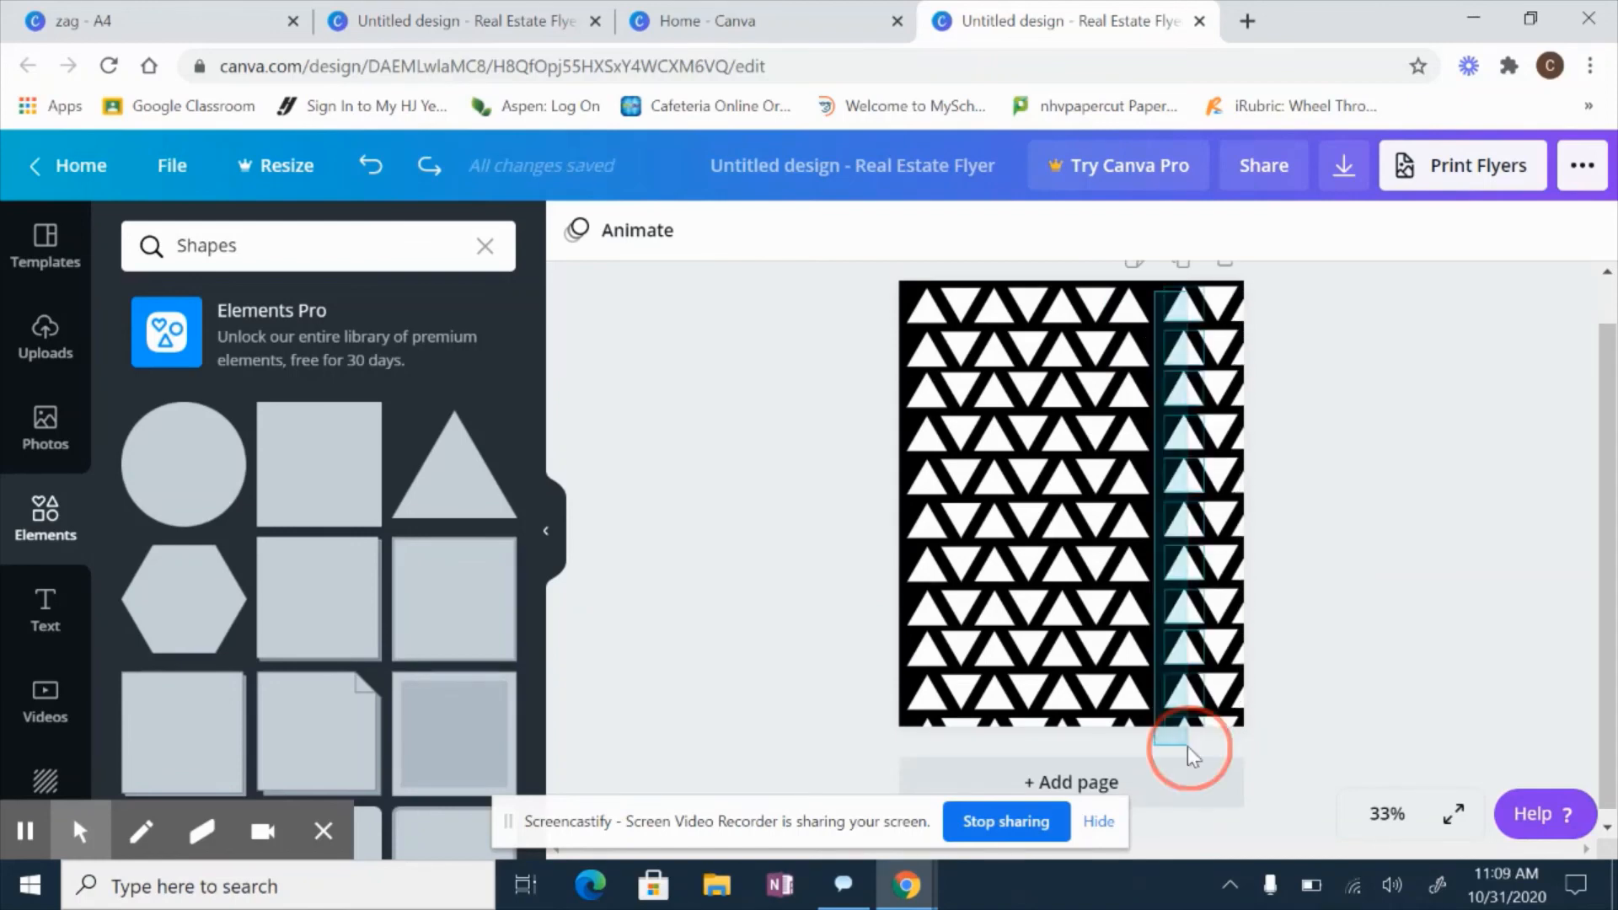
key("Delete")
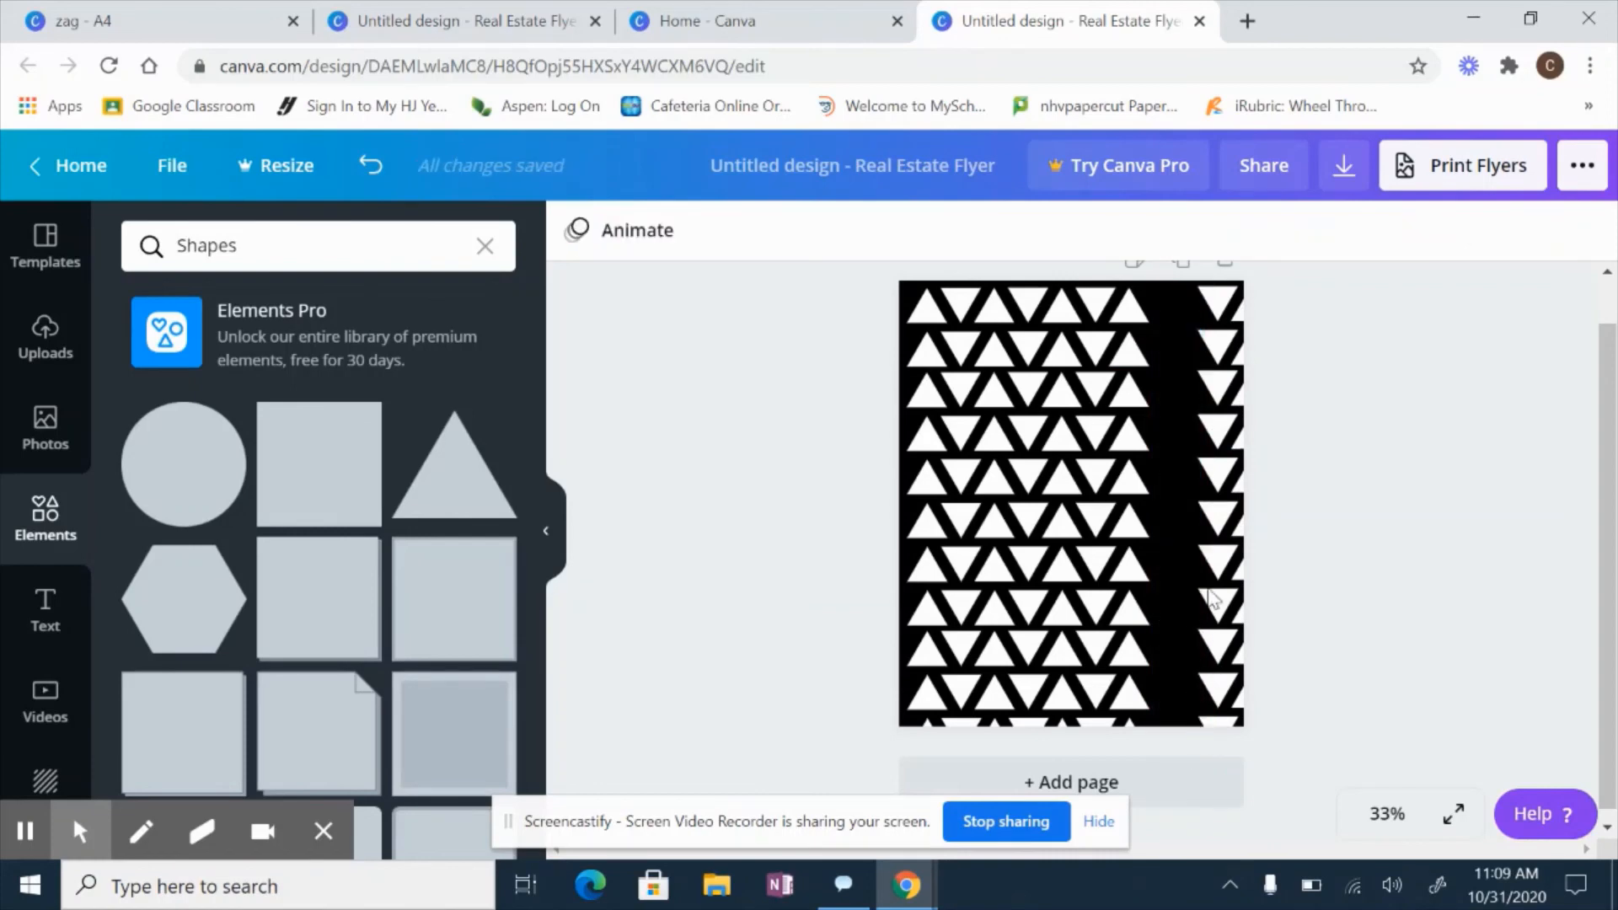
left_click_drag(1174, 295, 1430, 765)
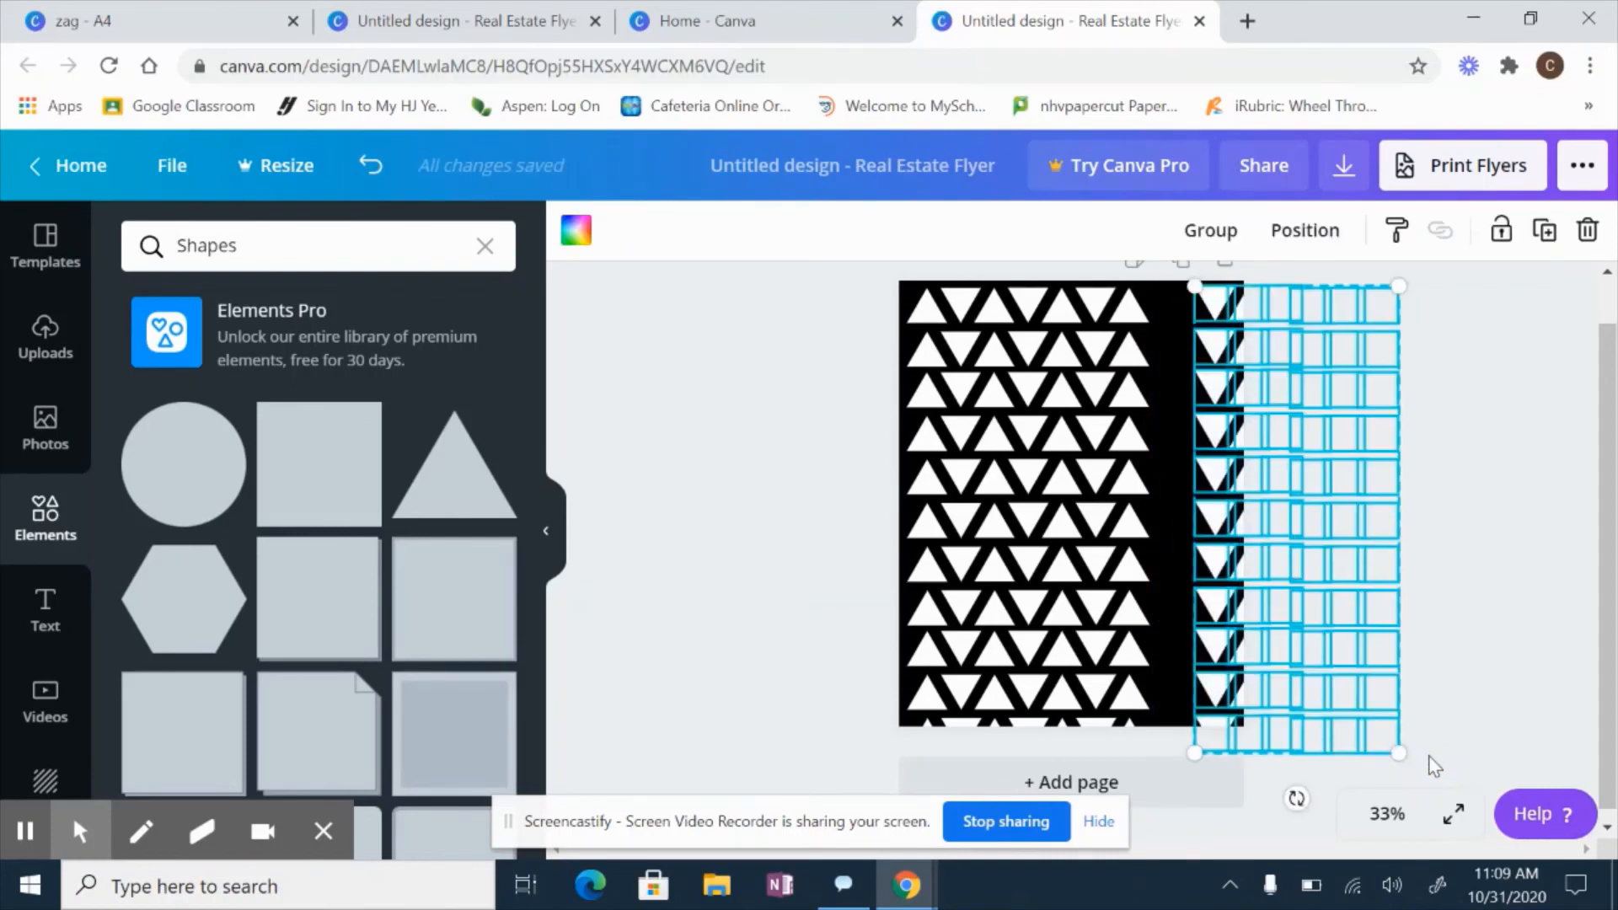
key("Left")
key("Left")
key("Left")
key("Left")
key("Left")
key("Left")
key("Left")
key("Left")
key("Right")
key("Right")
key("Right")
key("Right")
key("Right")
key("Right")
key("Right")
key("Right")
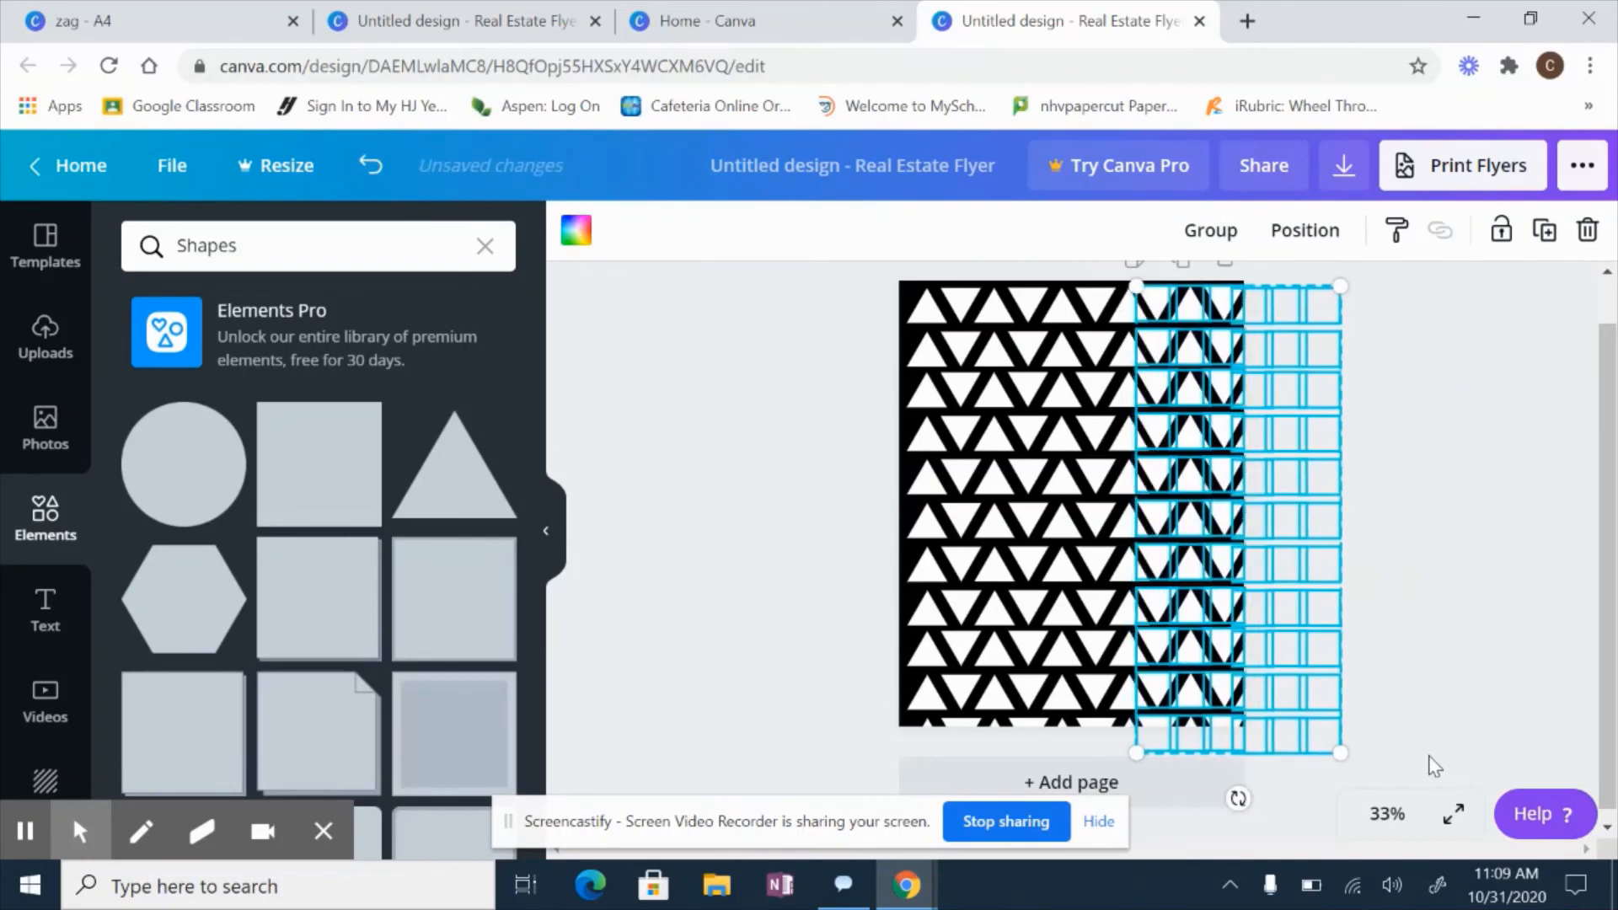
key("Down")
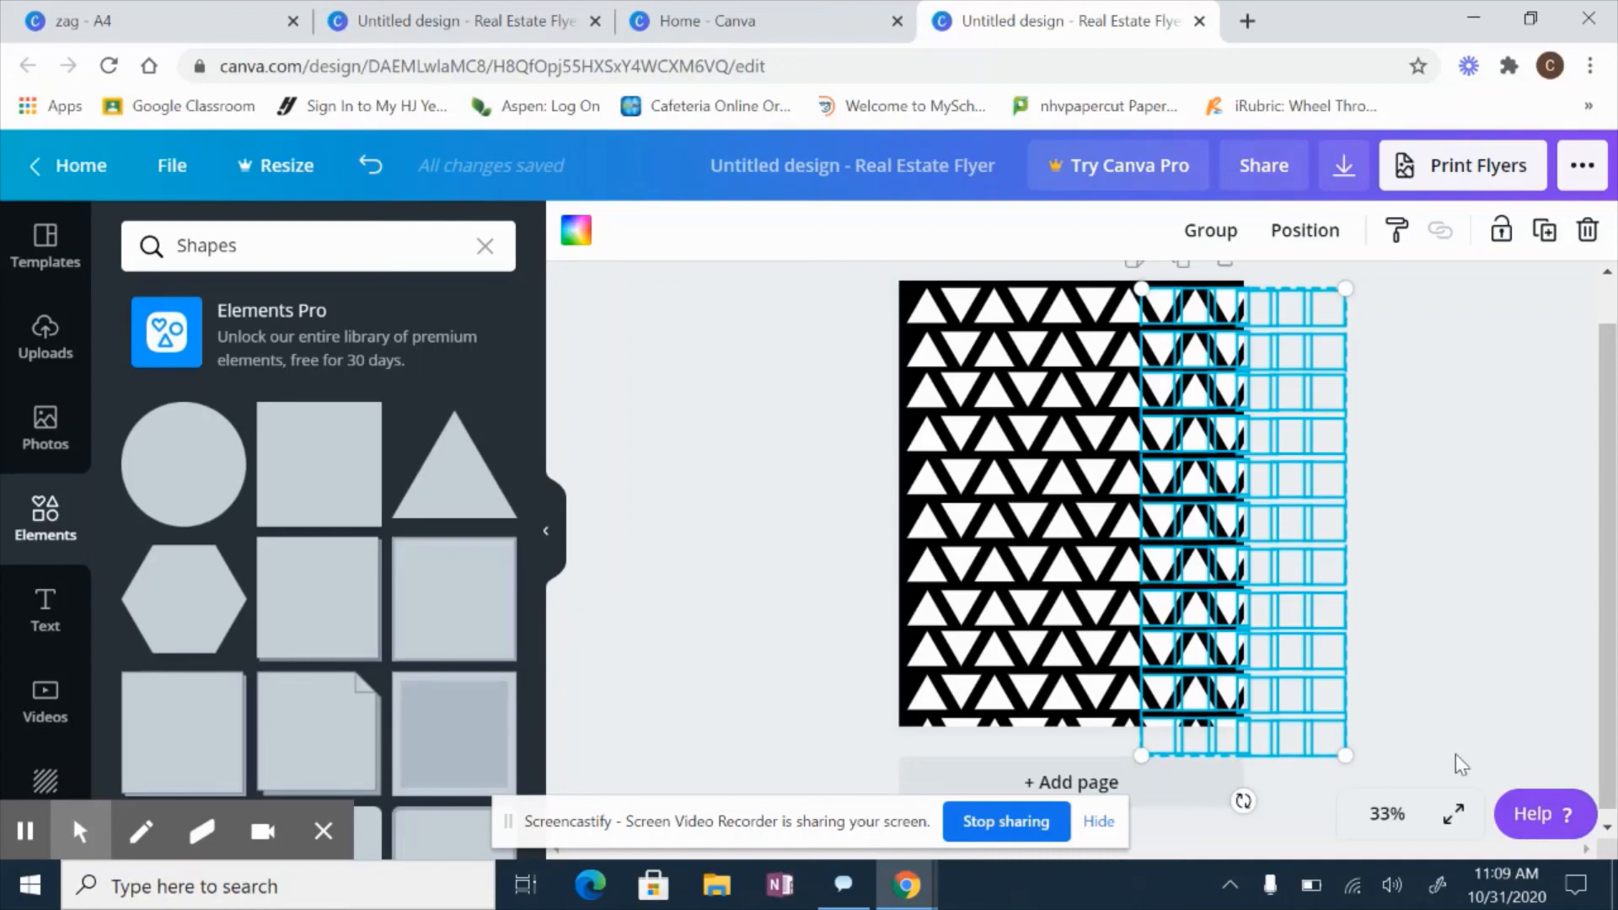
left_click(1479, 552)
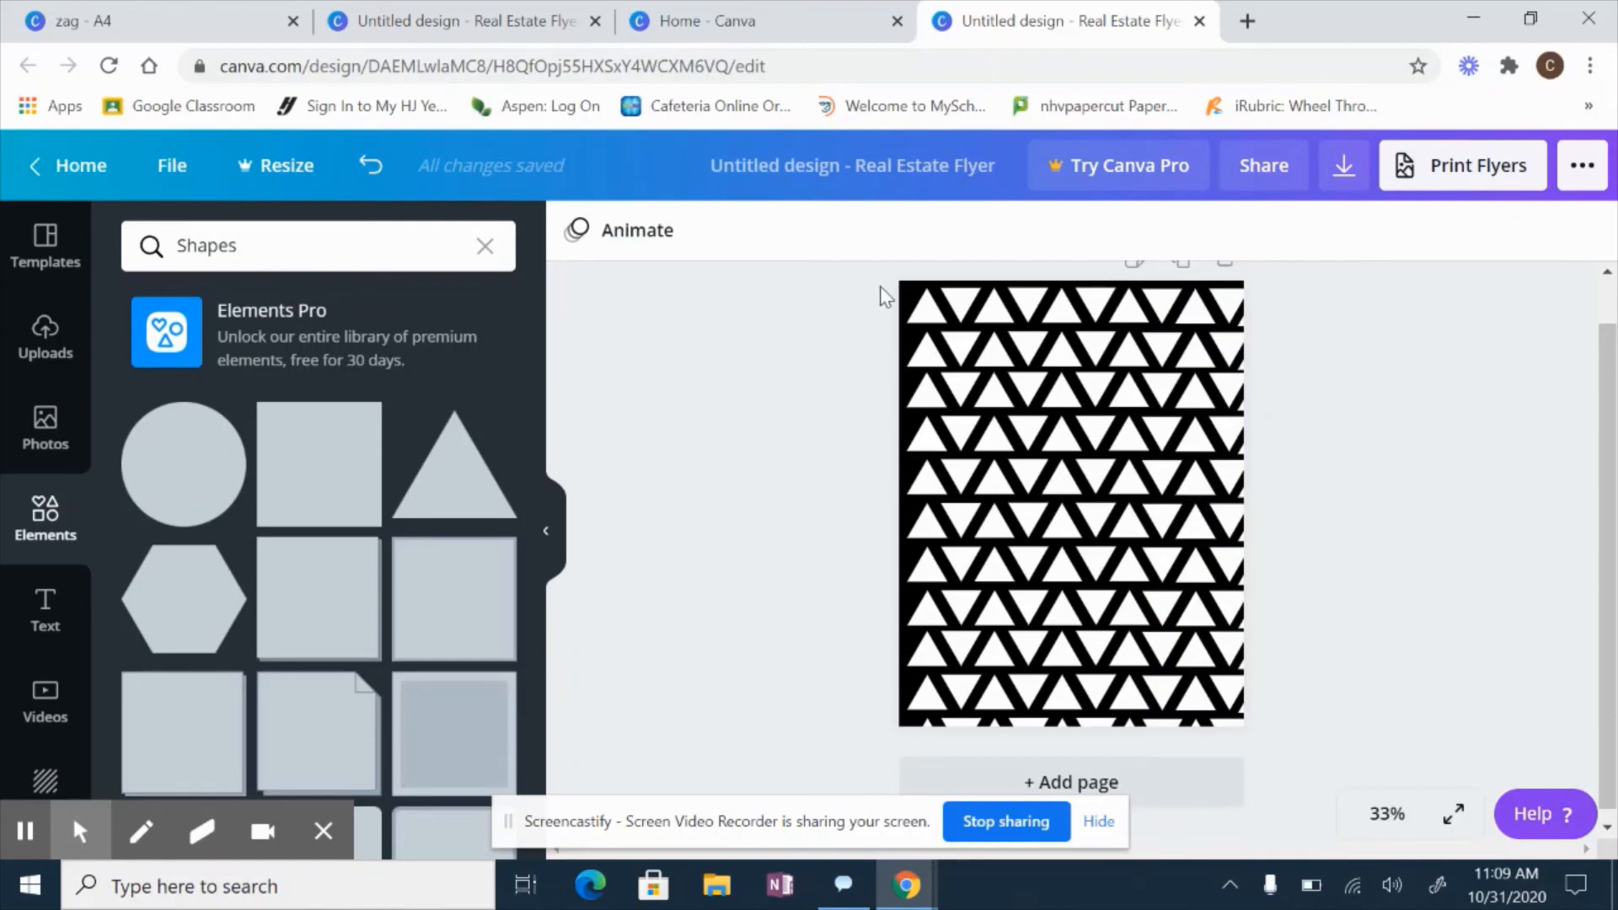
Scale the entire triangle pattern down slightly so its last row ends at the page's lower edge.
left_click_drag(883, 295, 1338, 789)
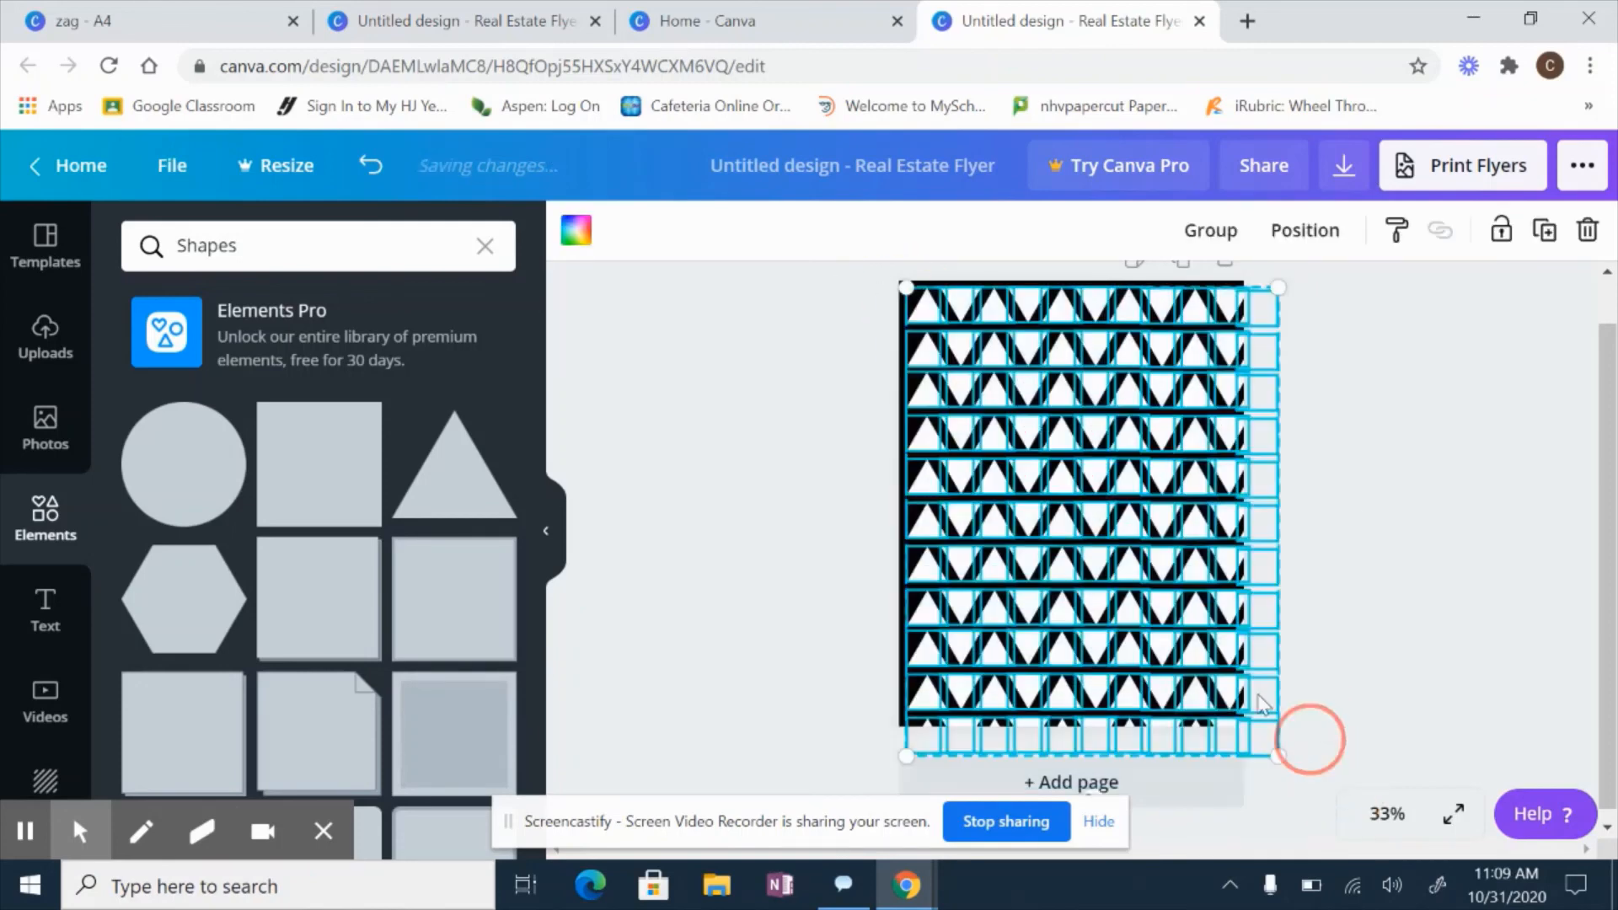
left_click(1273, 752)
left_click_drag(1267, 746, 1256, 727)
left_click(742, 544)
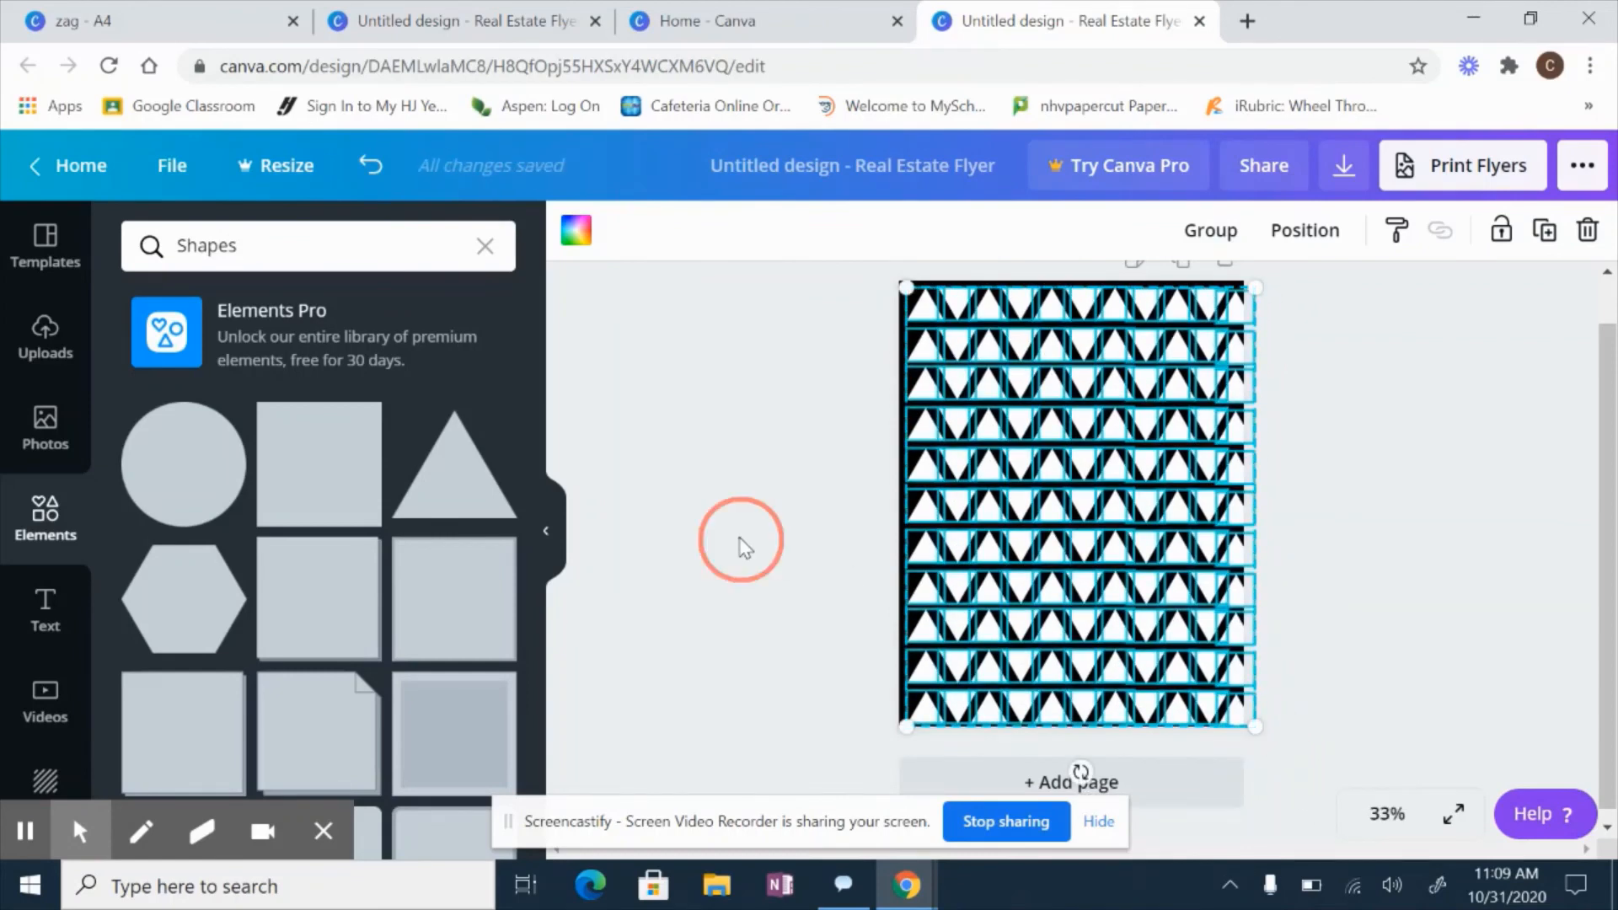